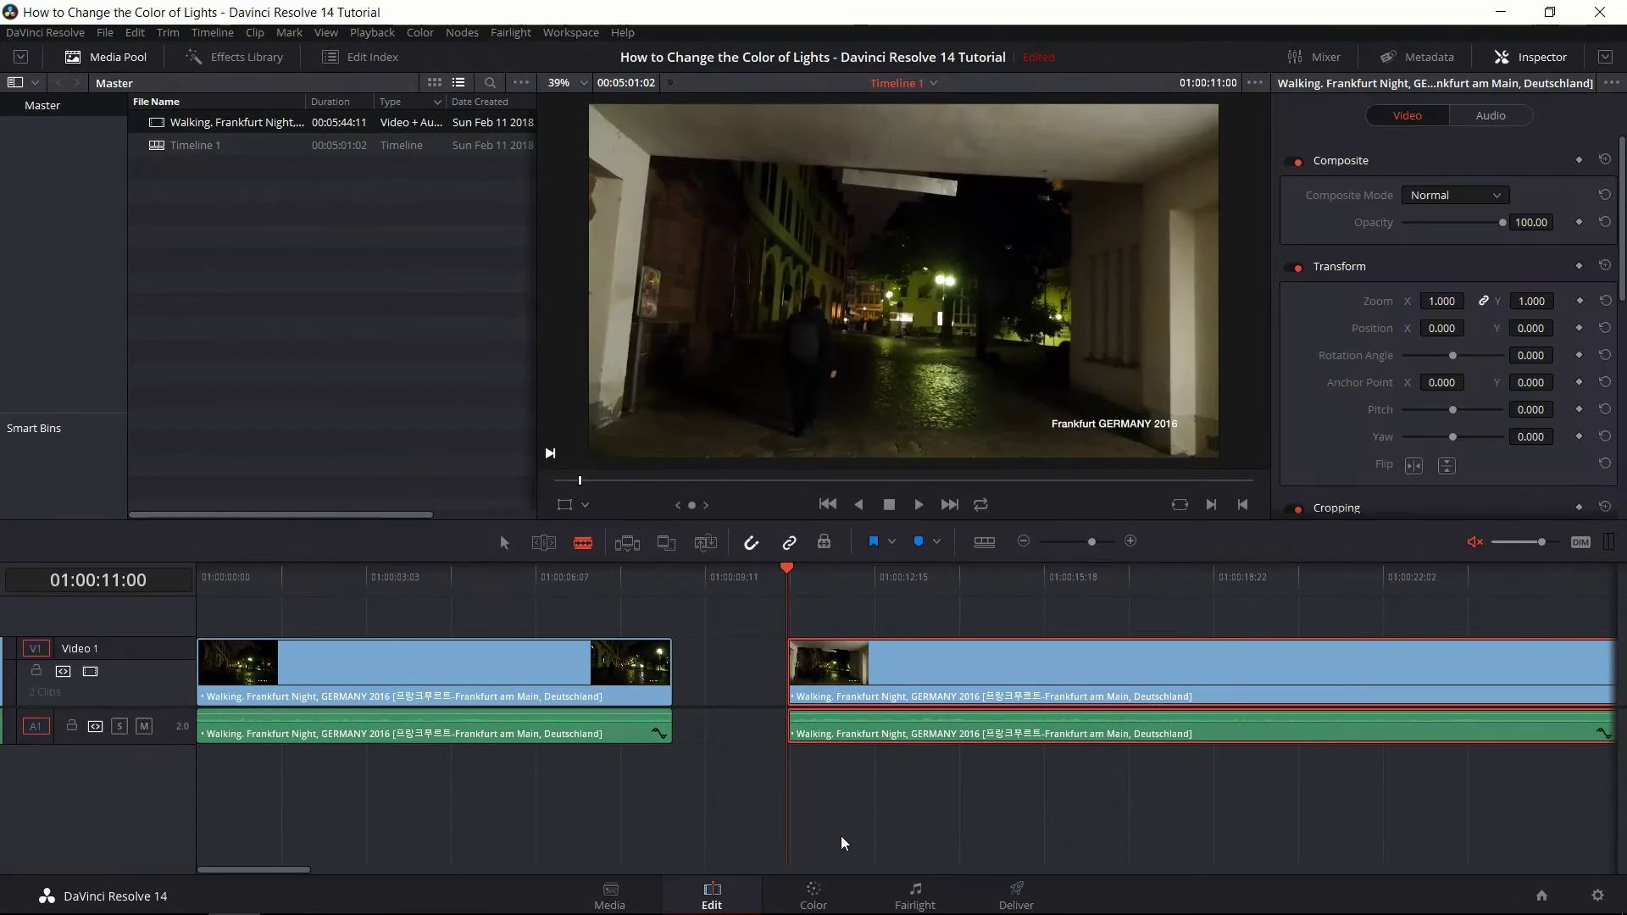
- Switch to color grading and sample the bright double street lamp of the second clip with the HSL qualifier
{"action": "left_click", "coordinate": [813, 896]}
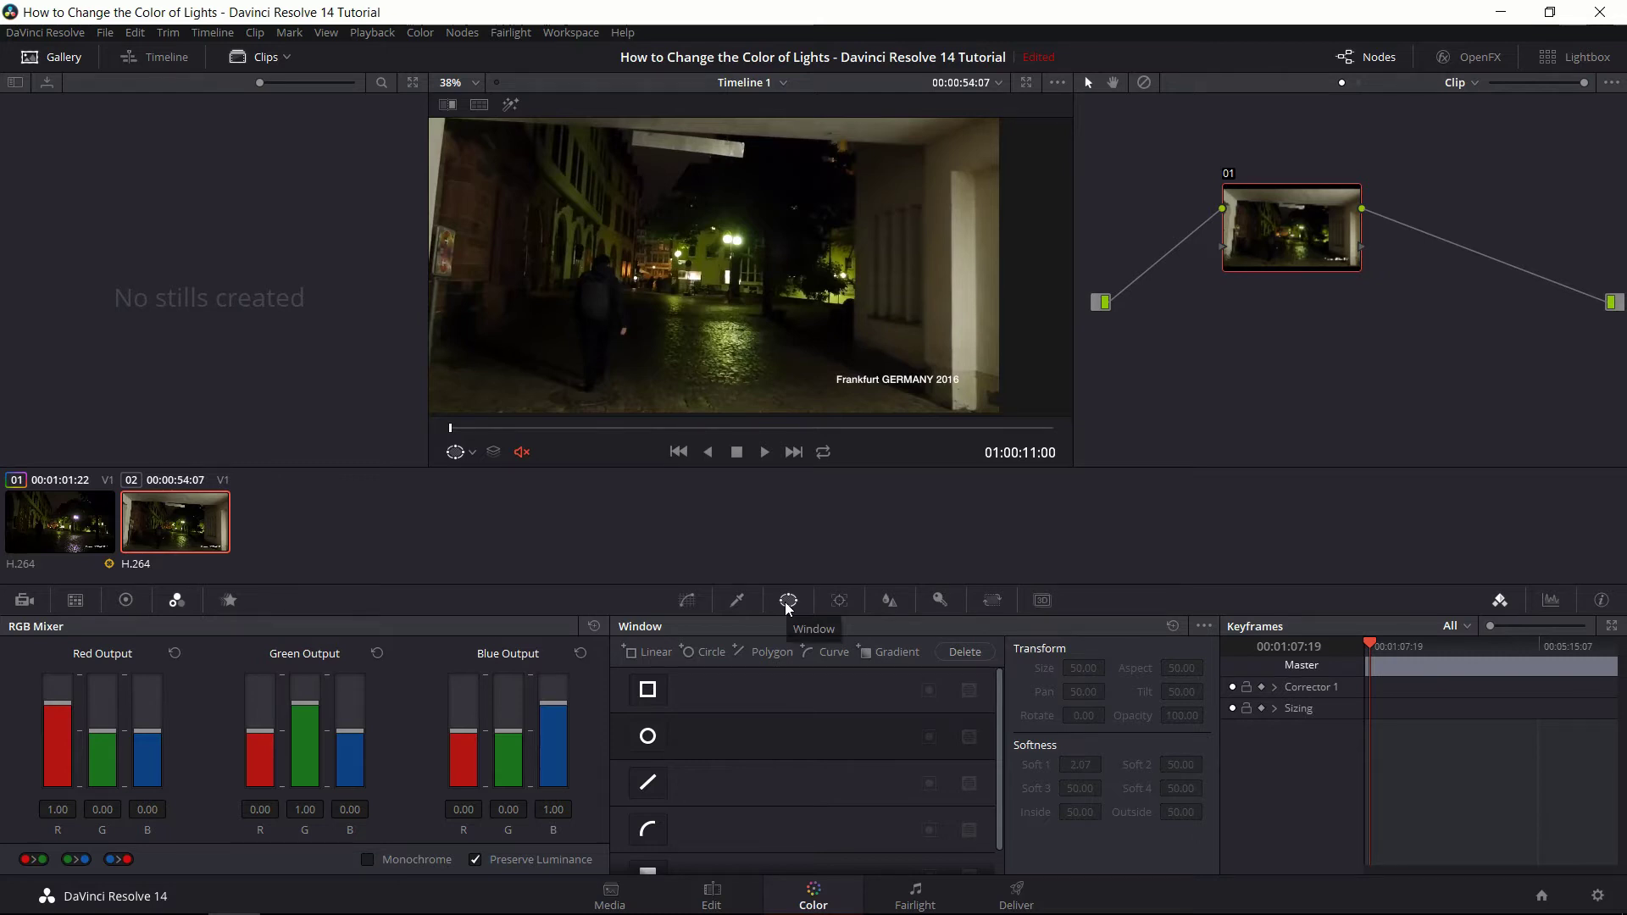
{"action": "left_click", "coordinate": [745, 606]}
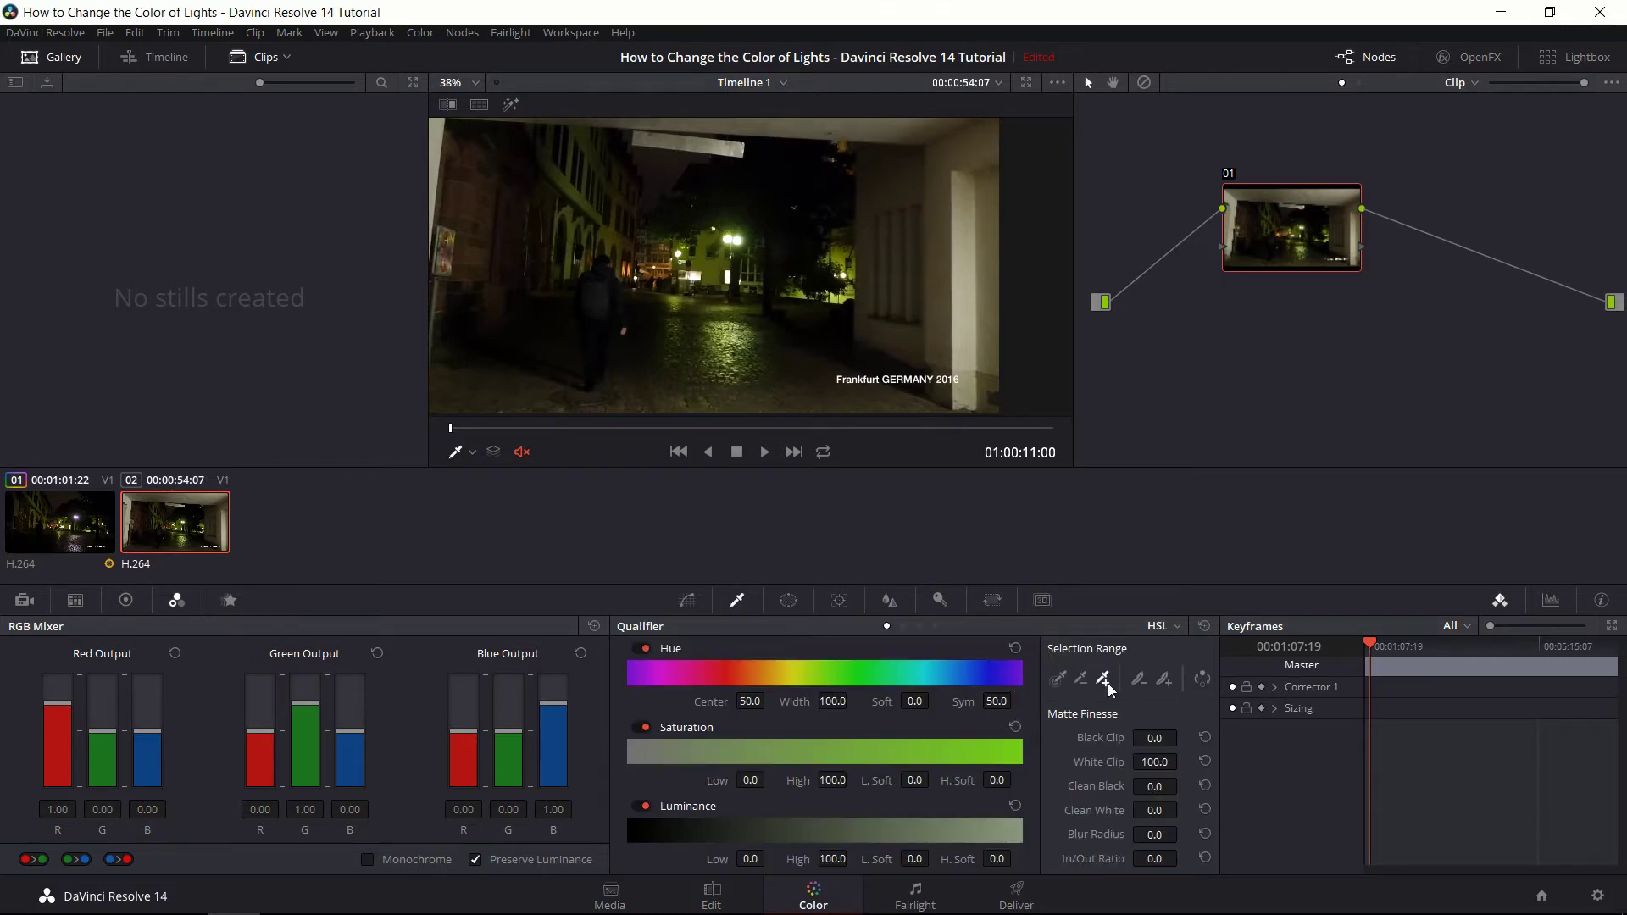
{"action": "scroll", "coordinate": [793, 325], "scroll_direction": "up", "scroll_amount": 3}
{"action": "scroll", "coordinate": [793, 325], "scroll_direction": "down", "scroll_amount": 5}
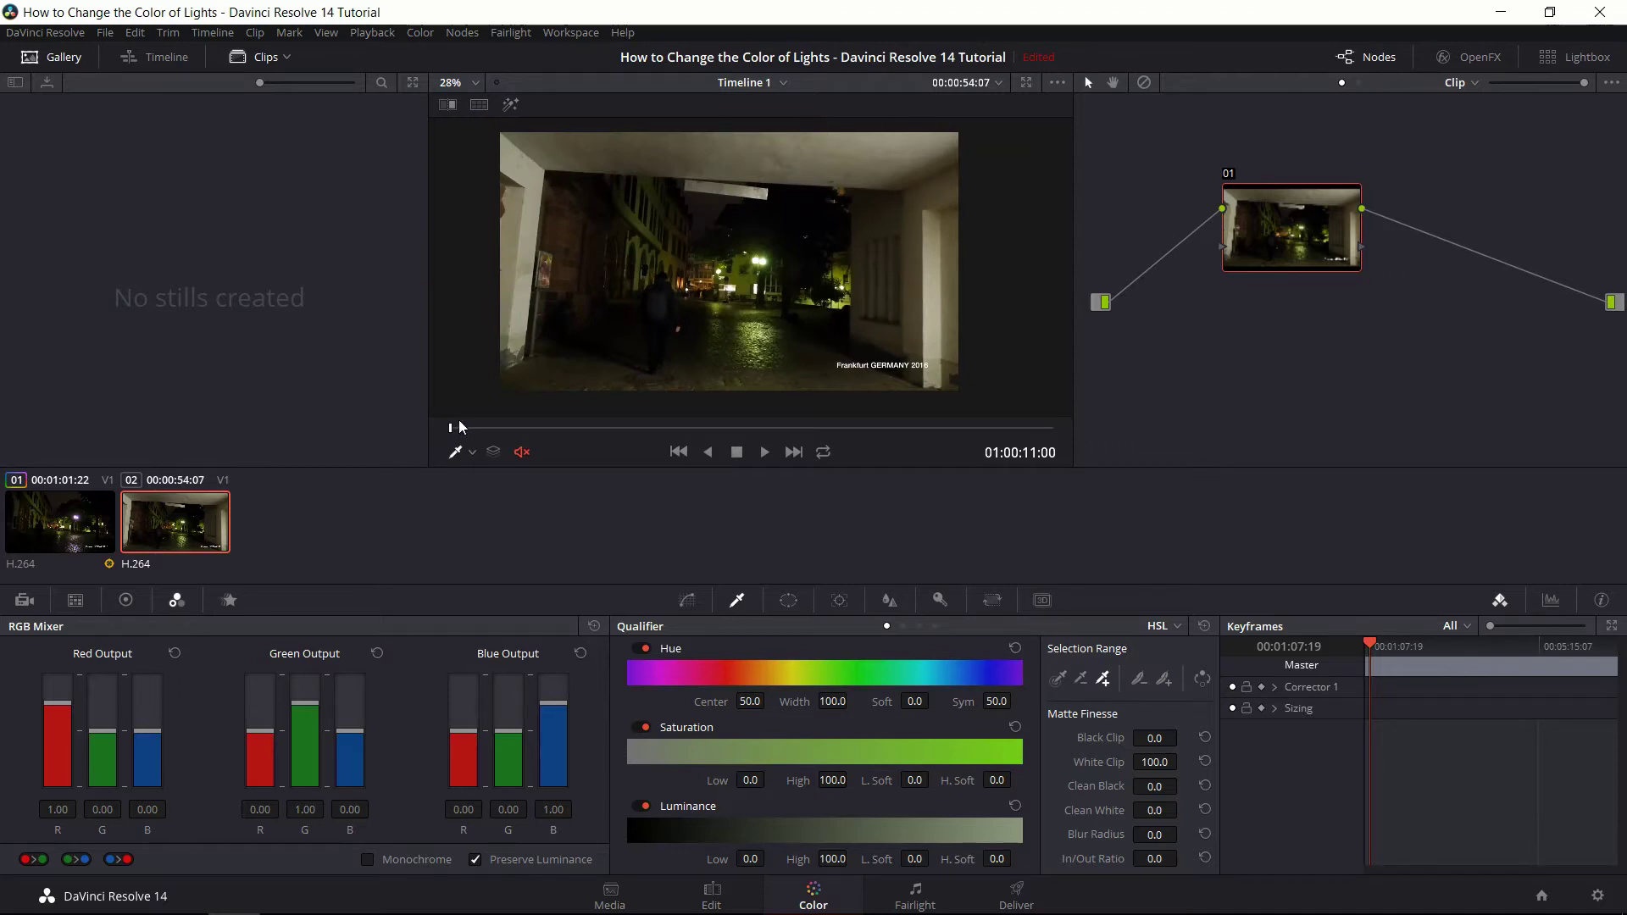
{"action": "scroll", "coordinate": [803, 237], "scroll_direction": "up", "scroll_amount": 5}
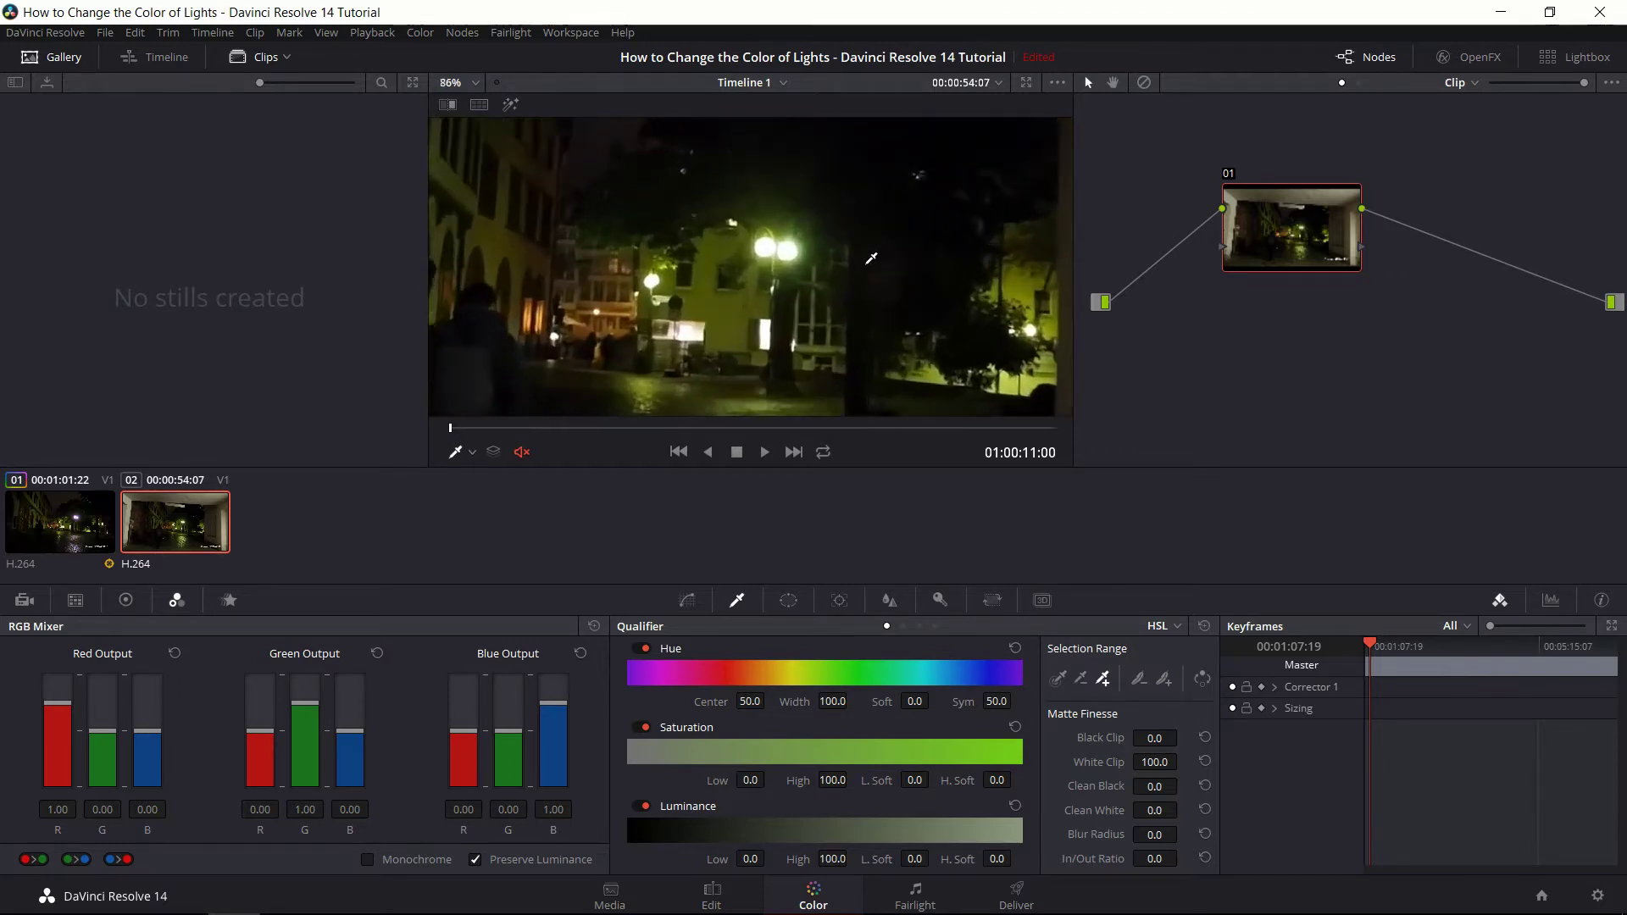
{"action": "scroll", "coordinate": [871, 257], "scroll_direction": "up", "scroll_amount": 1}
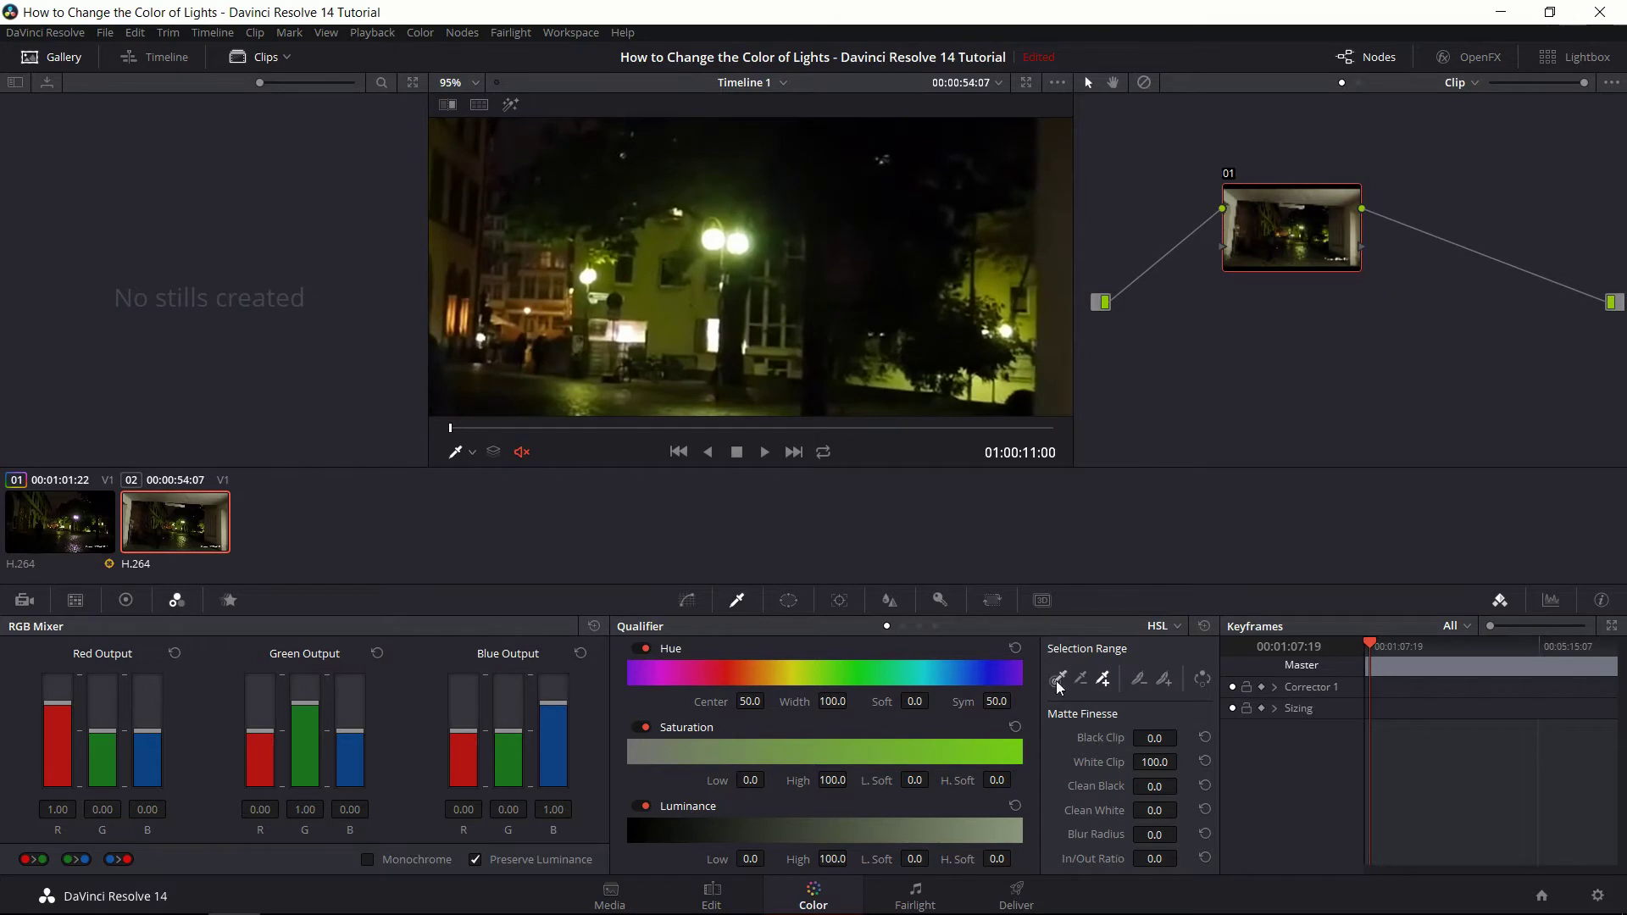
{"action": "left_click", "coordinate": [743, 238]}
{"action": "scroll", "coordinate": [776, 247], "scroll_direction": "up", "scroll_amount": 1}
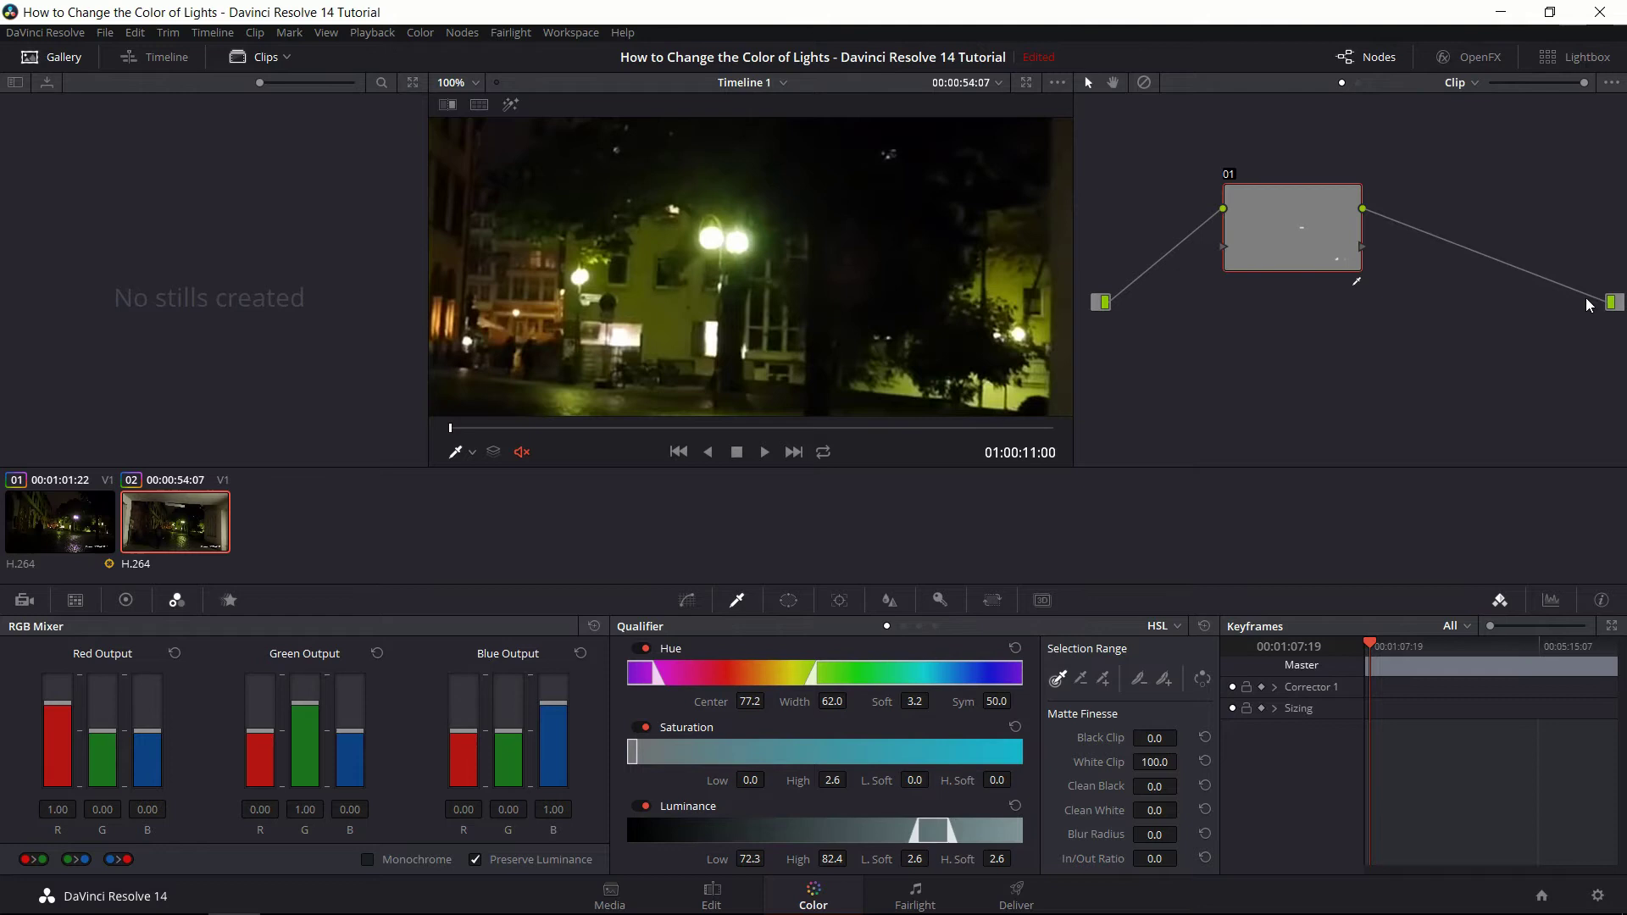
- Add further points in and around the two lamp globes to the qualifier's color selection
{"action": "scroll", "coordinate": [844, 318], "scroll_direction": "up", "scroll_amount": 3}
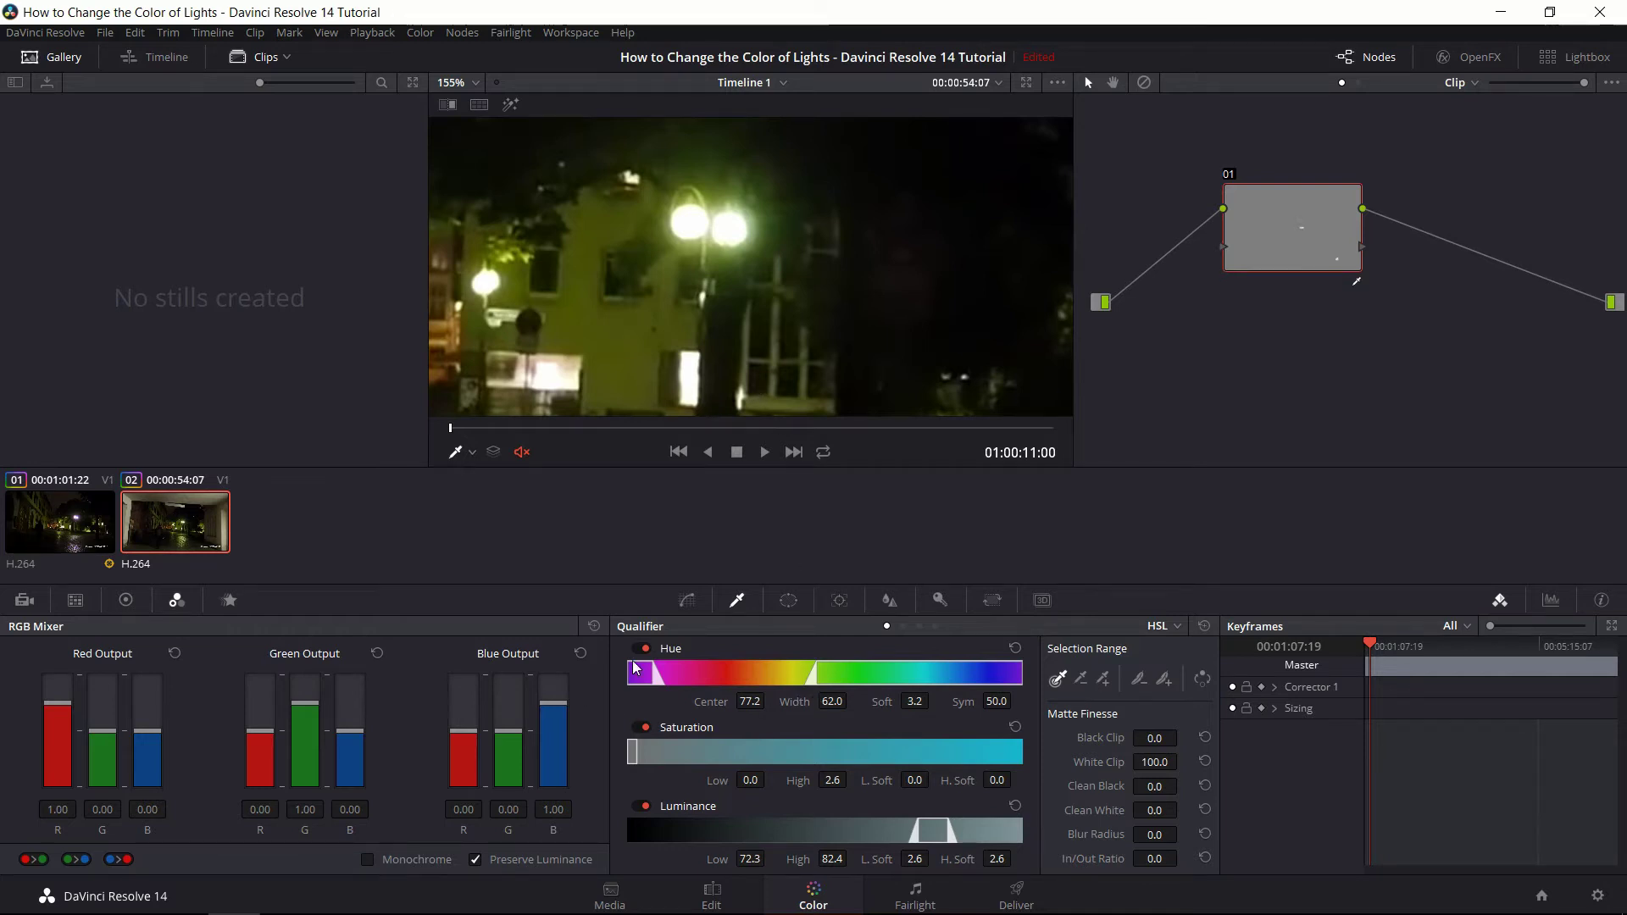
{"action": "scroll", "coordinate": [741, 341], "scroll_direction": "down", "scroll_amount": 2}
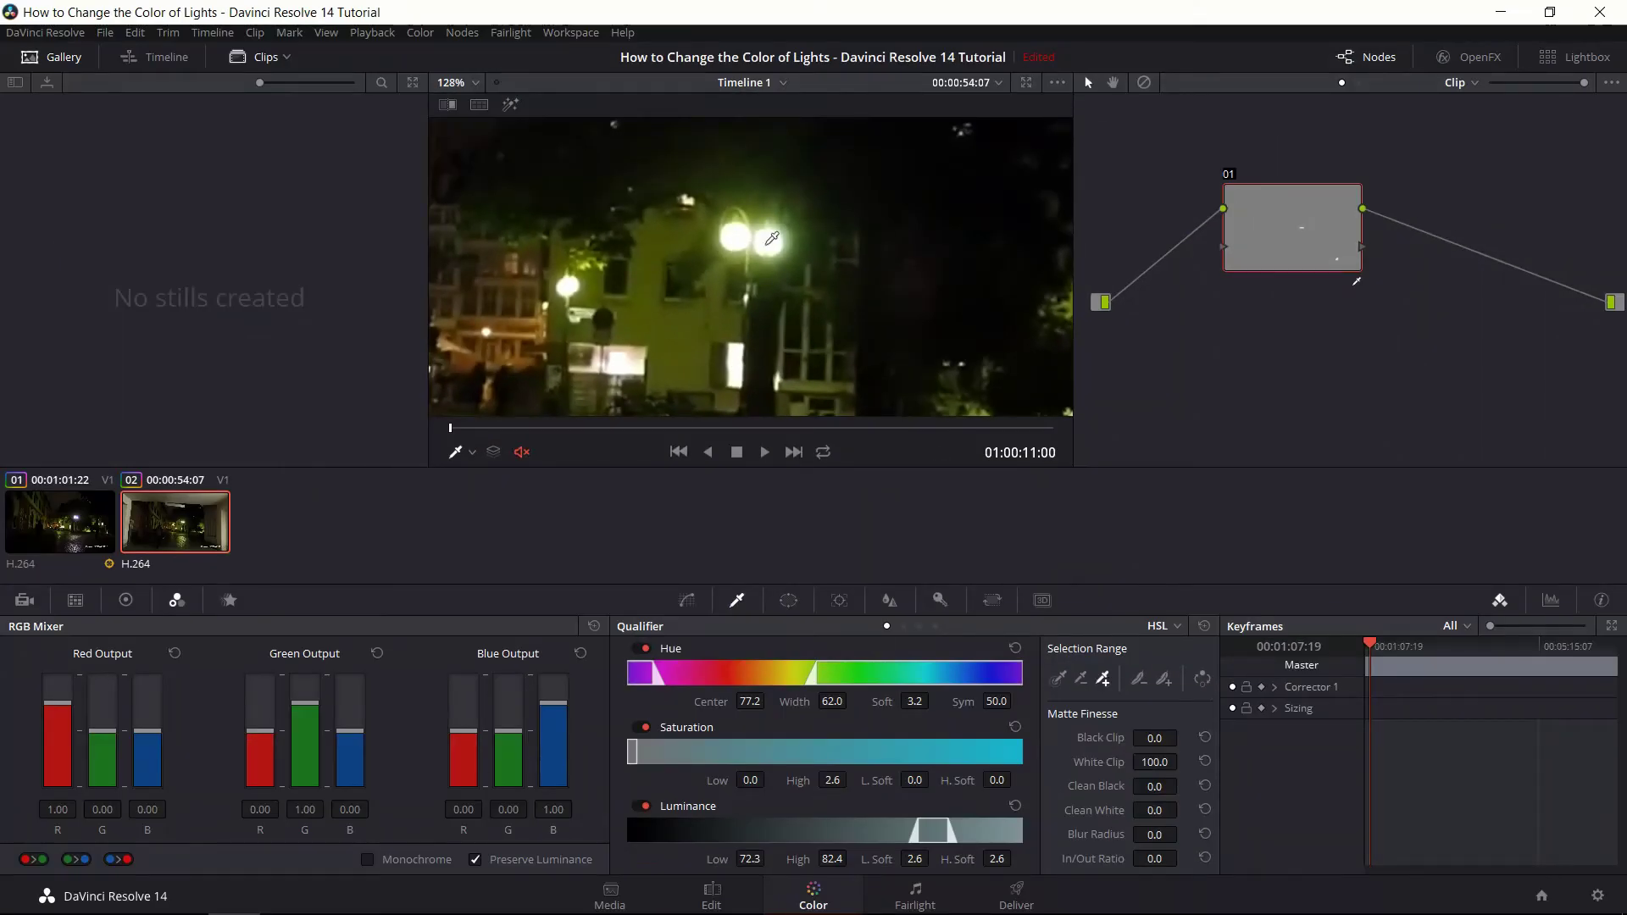
{"action": "left_click", "coordinate": [773, 237]}
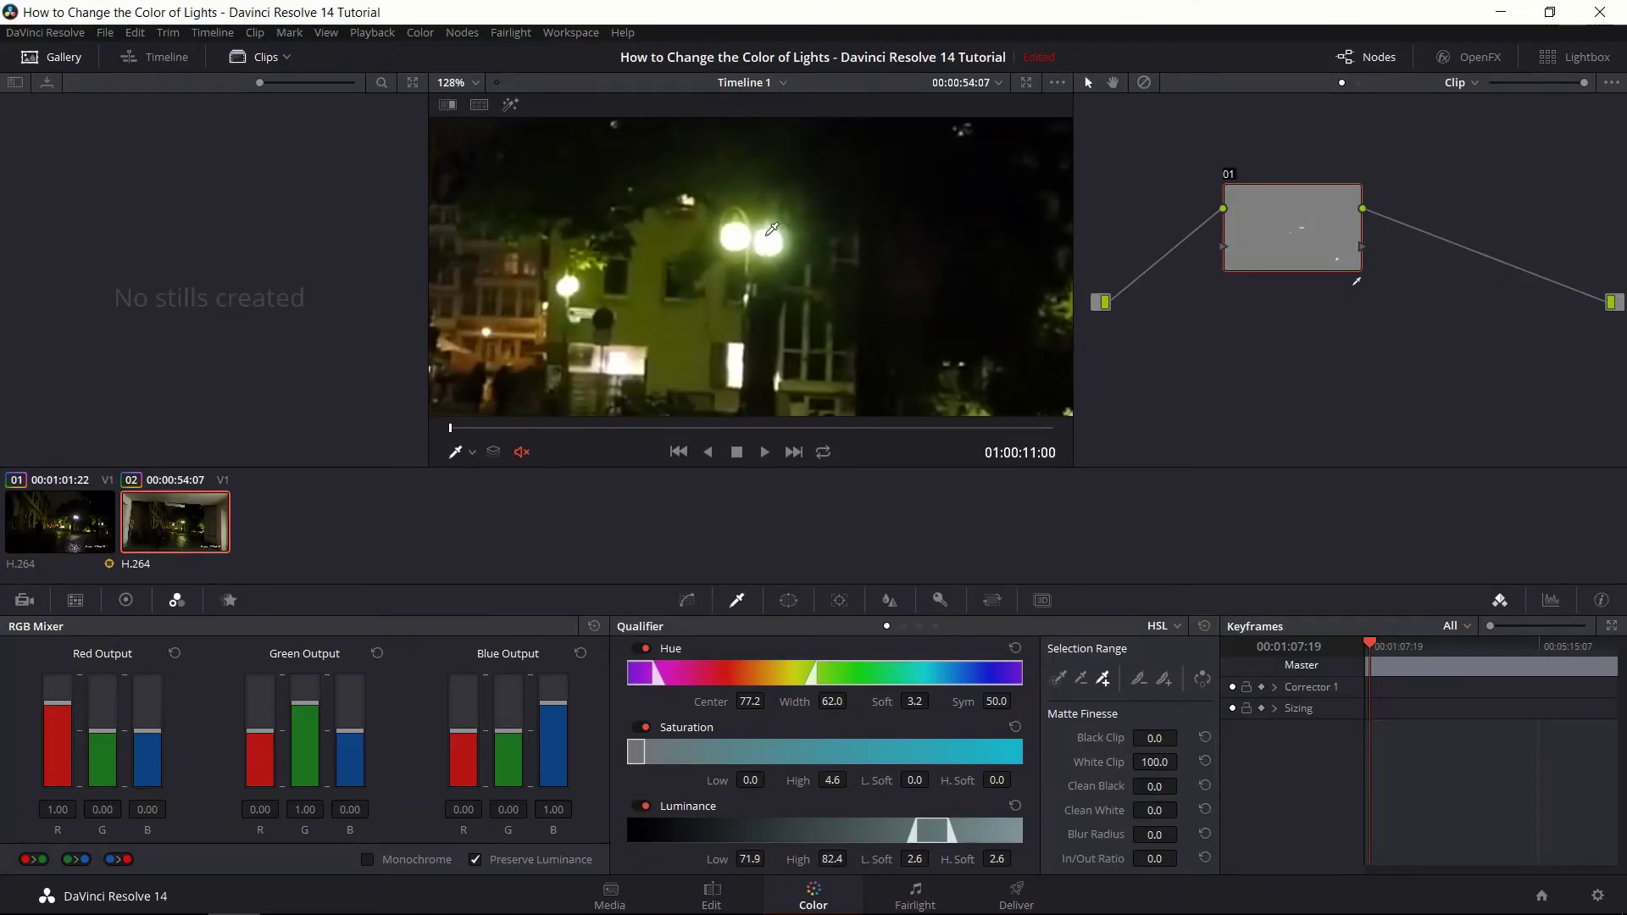
{"action": "left_click", "coordinate": [783, 231]}
{"action": "left_click", "coordinate": [784, 242]}
{"action": "left_click", "coordinate": [746, 245]}
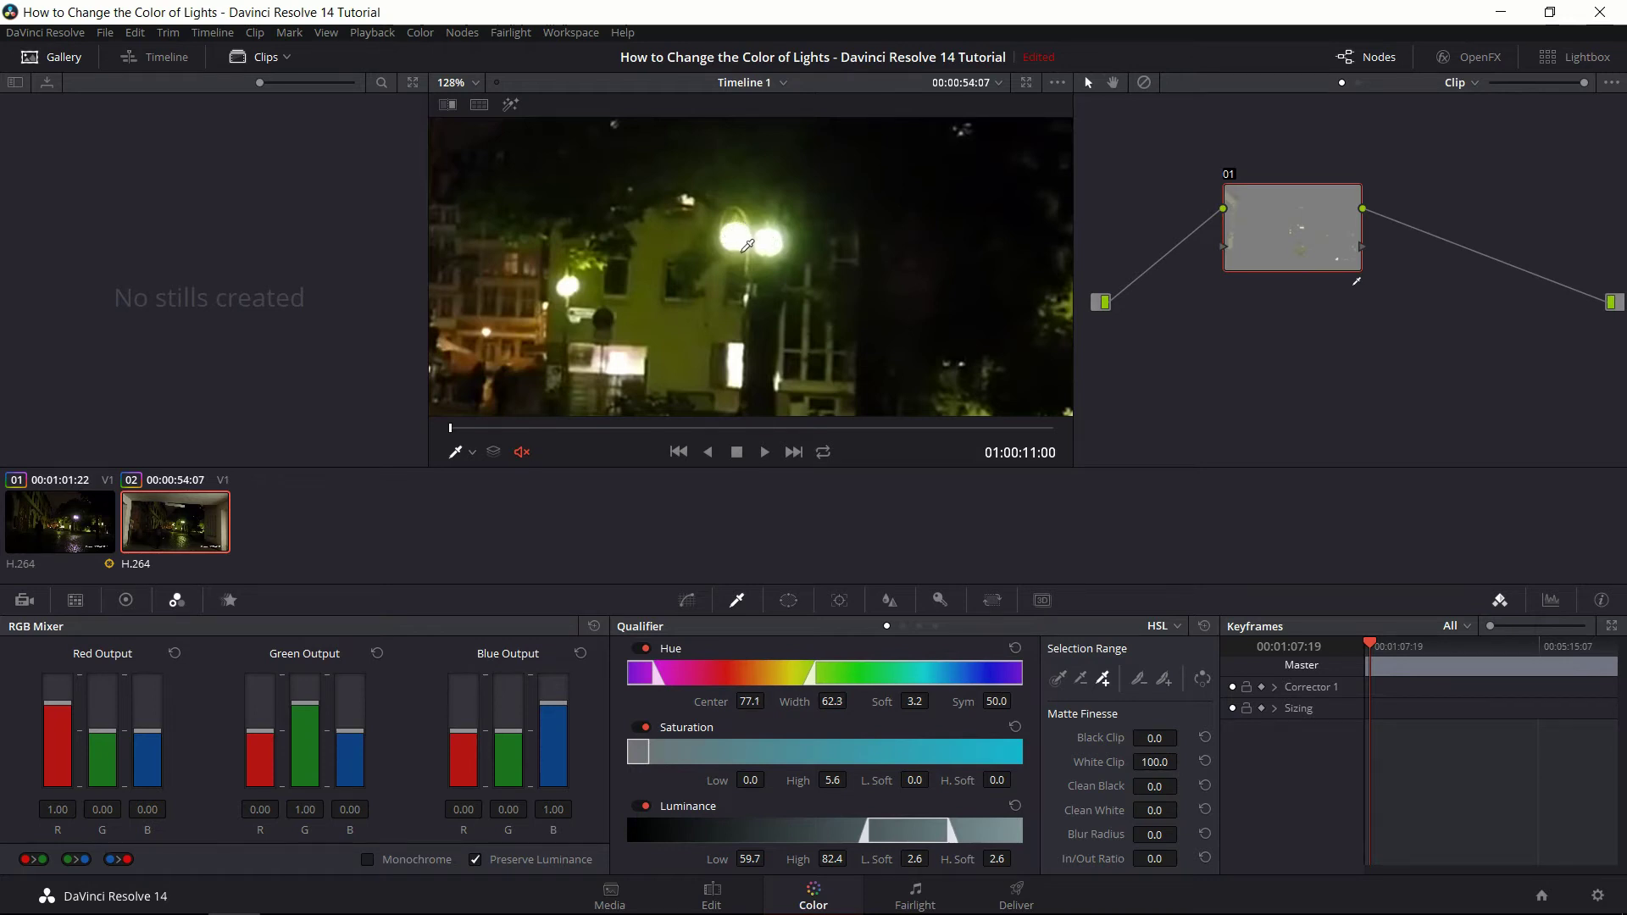
- Add a circle window and shrink it to a small ellipse around the double street lamp
{"action": "scroll", "coordinate": [713, 228], "scroll_direction": "down", "scroll_amount": 2}
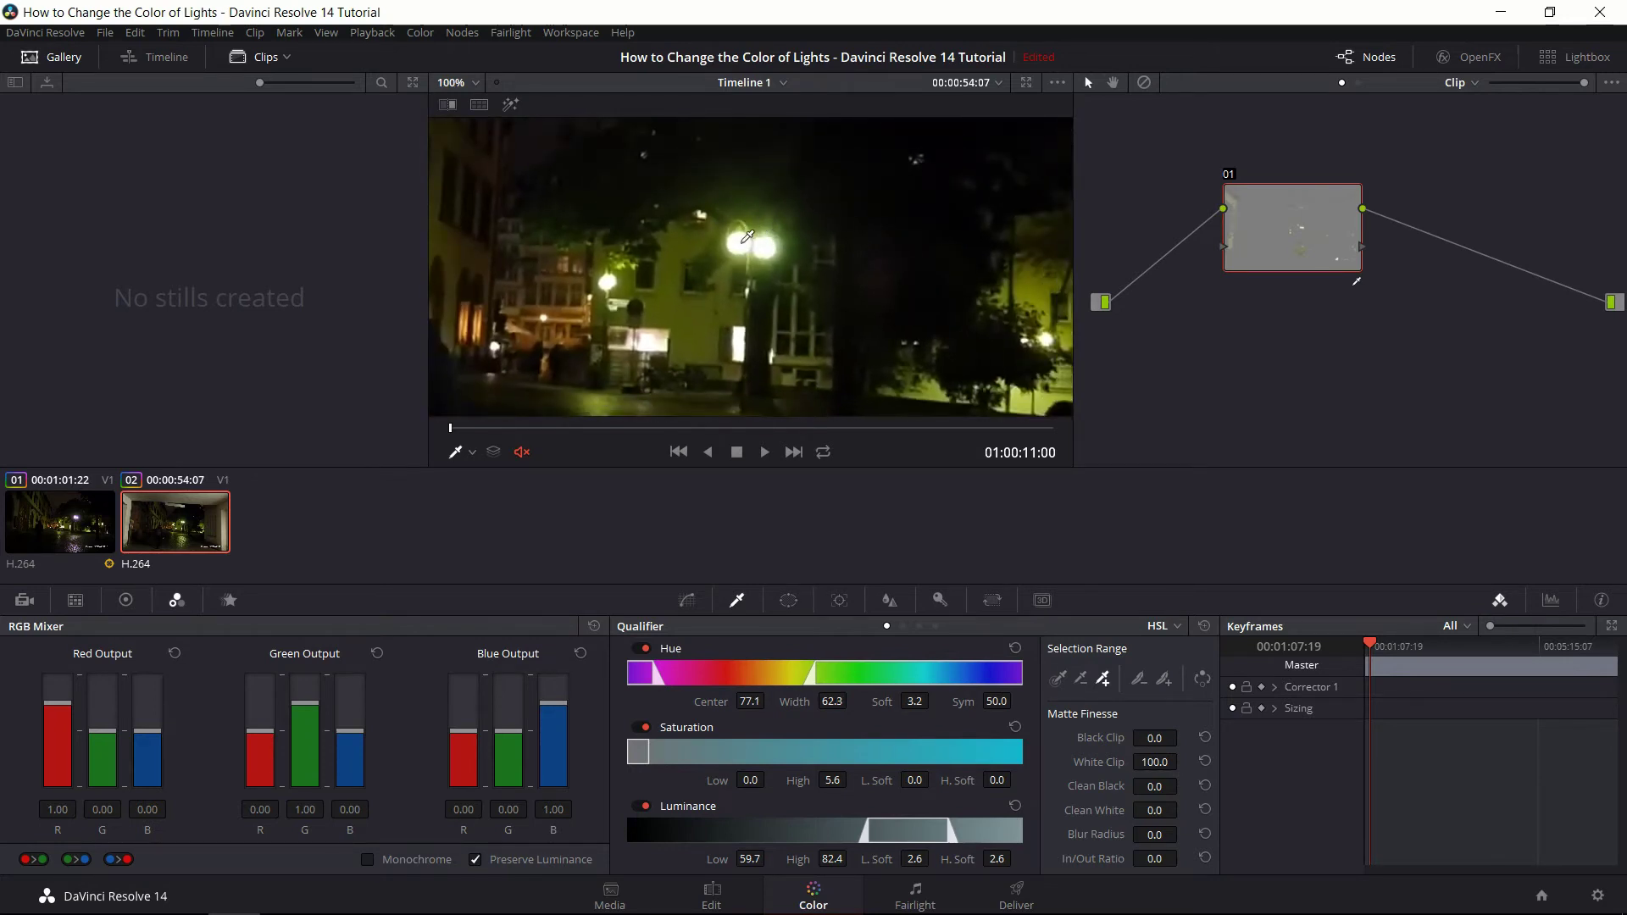
{"action": "scroll", "coordinate": [747, 237], "scroll_direction": "up", "scroll_amount": 4}
{"action": "scroll", "coordinate": [747, 237], "scroll_direction": "down", "scroll_amount": 5}
{"action": "left_click_drag", "start_coordinate": [766, 294], "coordinate": [759, 269]}
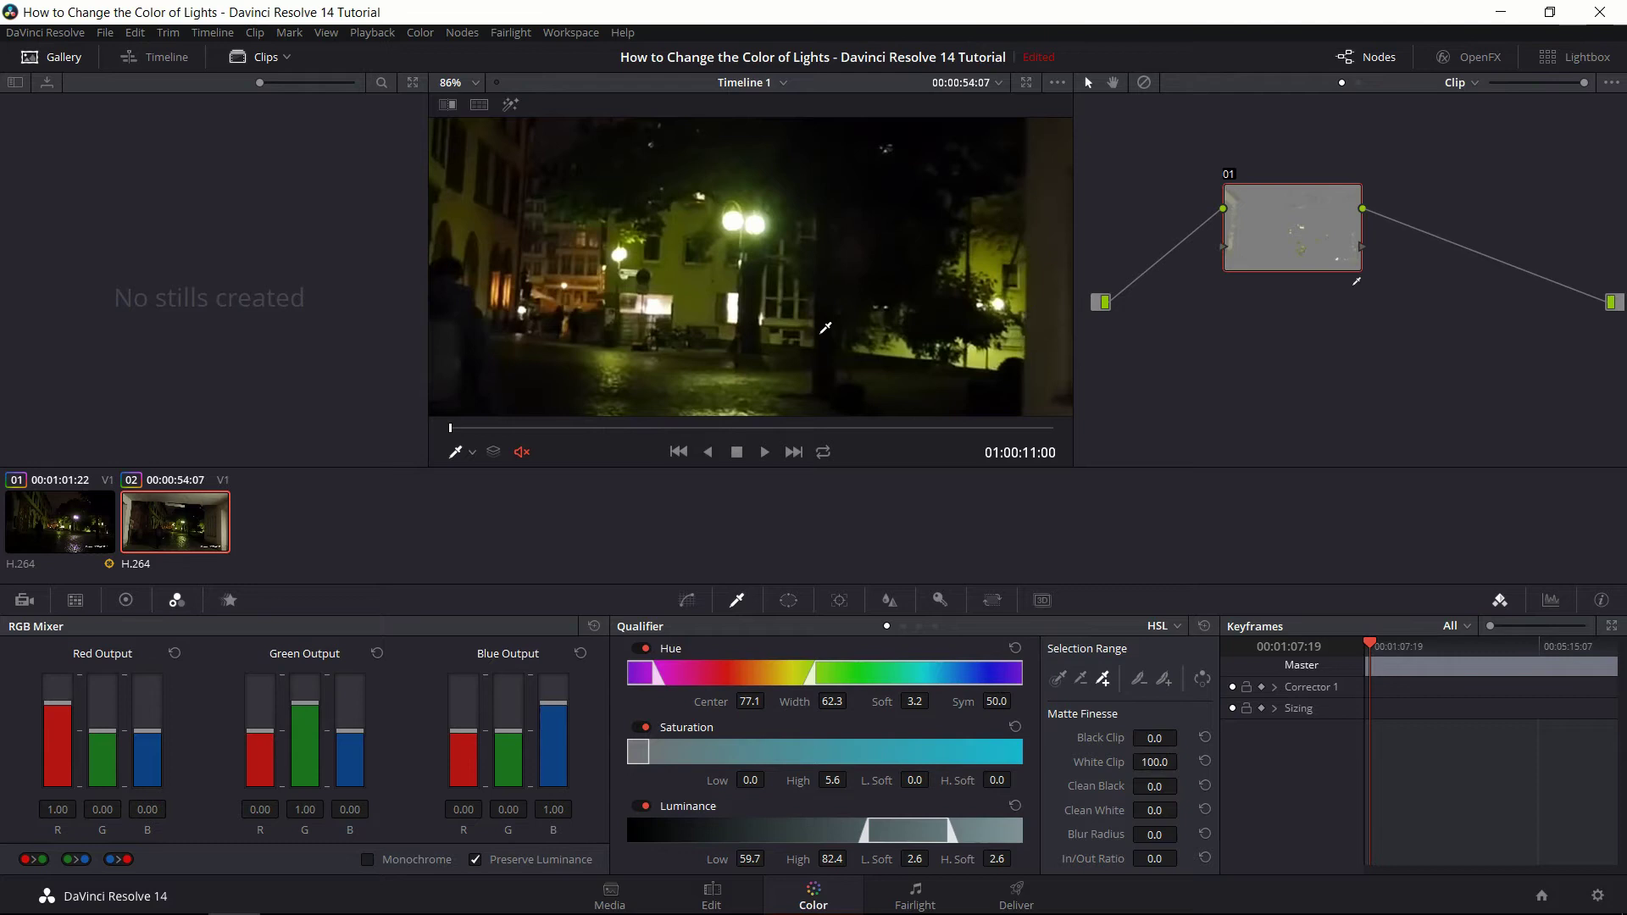
{"action": "scroll", "coordinate": [791, 336], "scroll_direction": "up", "scroll_amount": 1}
{"action": "left_click_drag", "start_coordinate": [785, 342], "coordinate": [803, 346]}
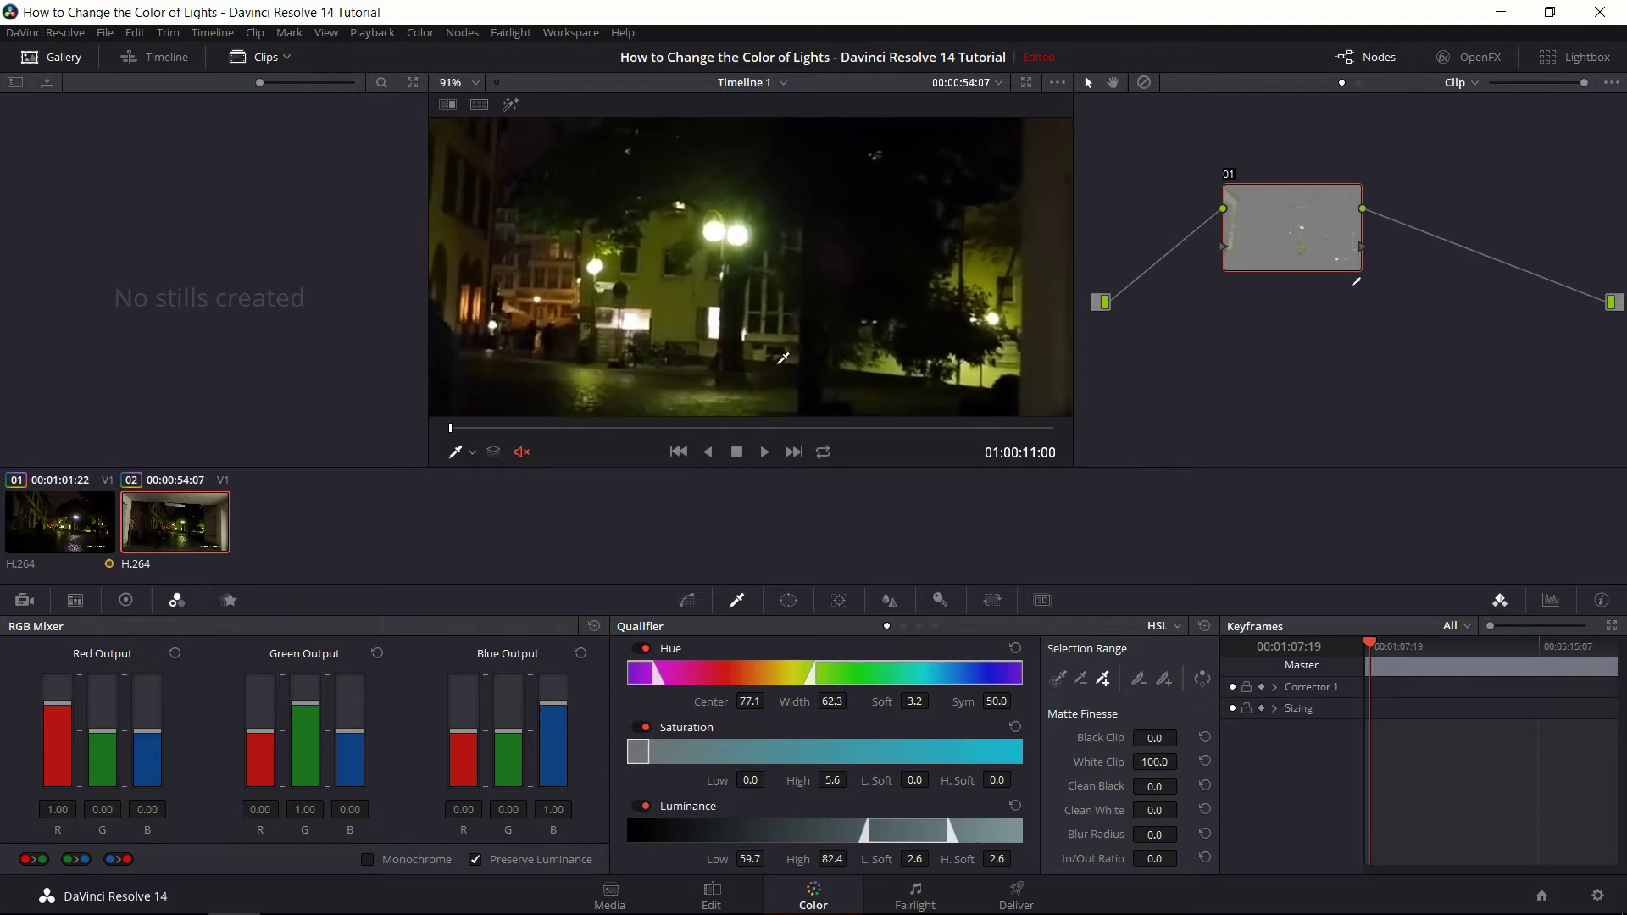
{"action": "left_click", "coordinate": [788, 601]}
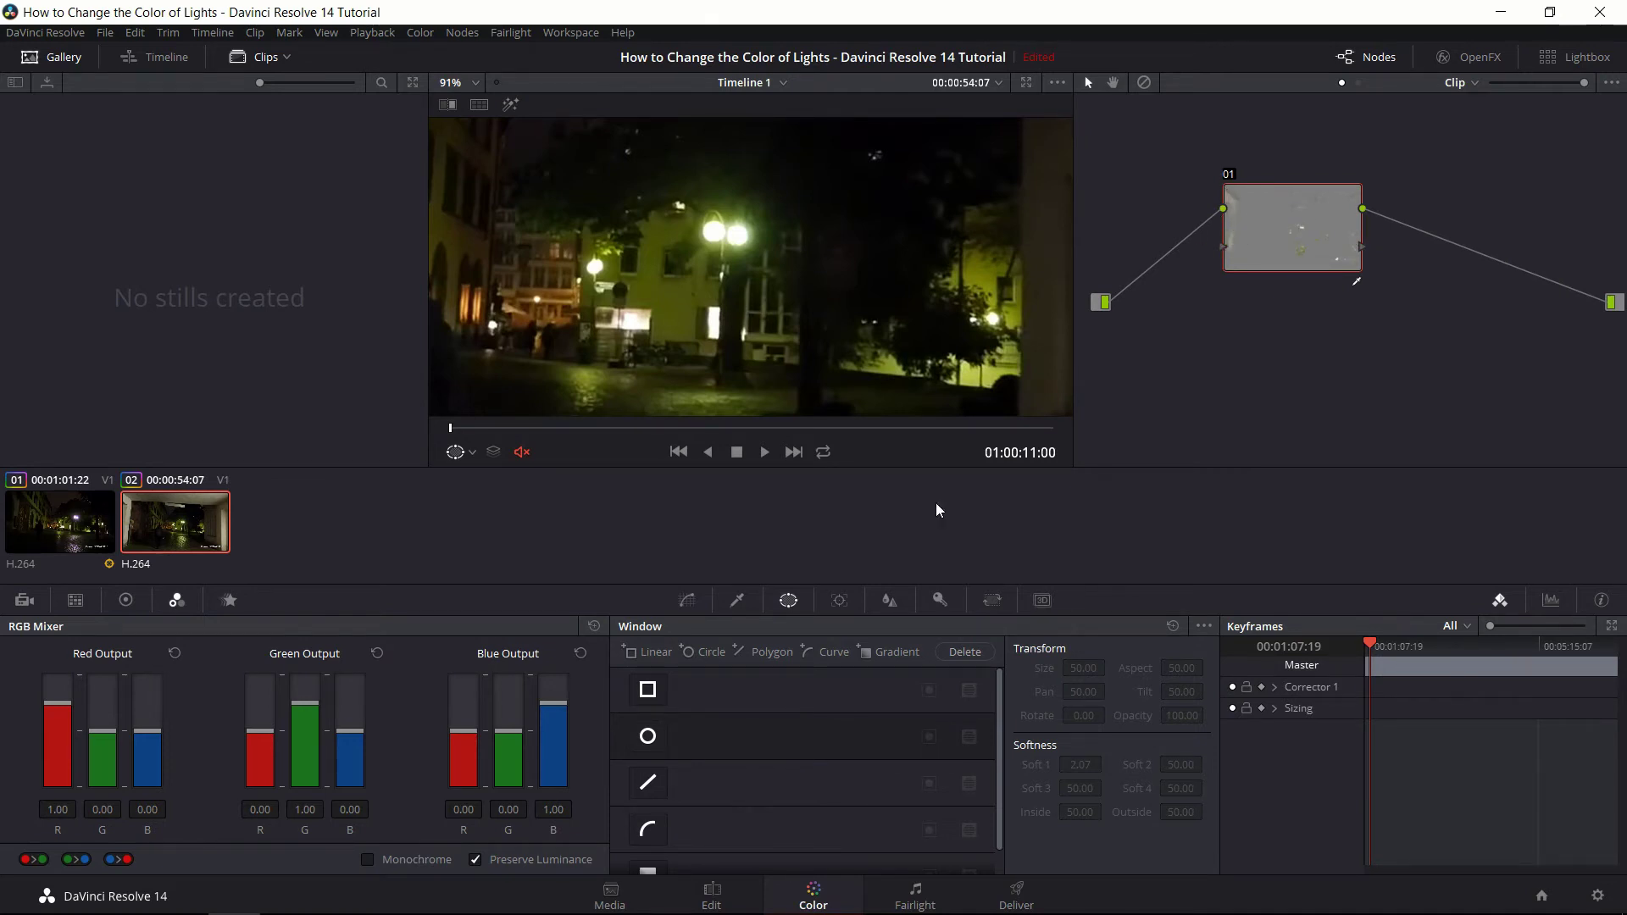
{"action": "left_click", "coordinate": [651, 742]}
{"action": "scroll", "coordinate": [821, 254], "scroll_direction": "down", "scroll_amount": 3}
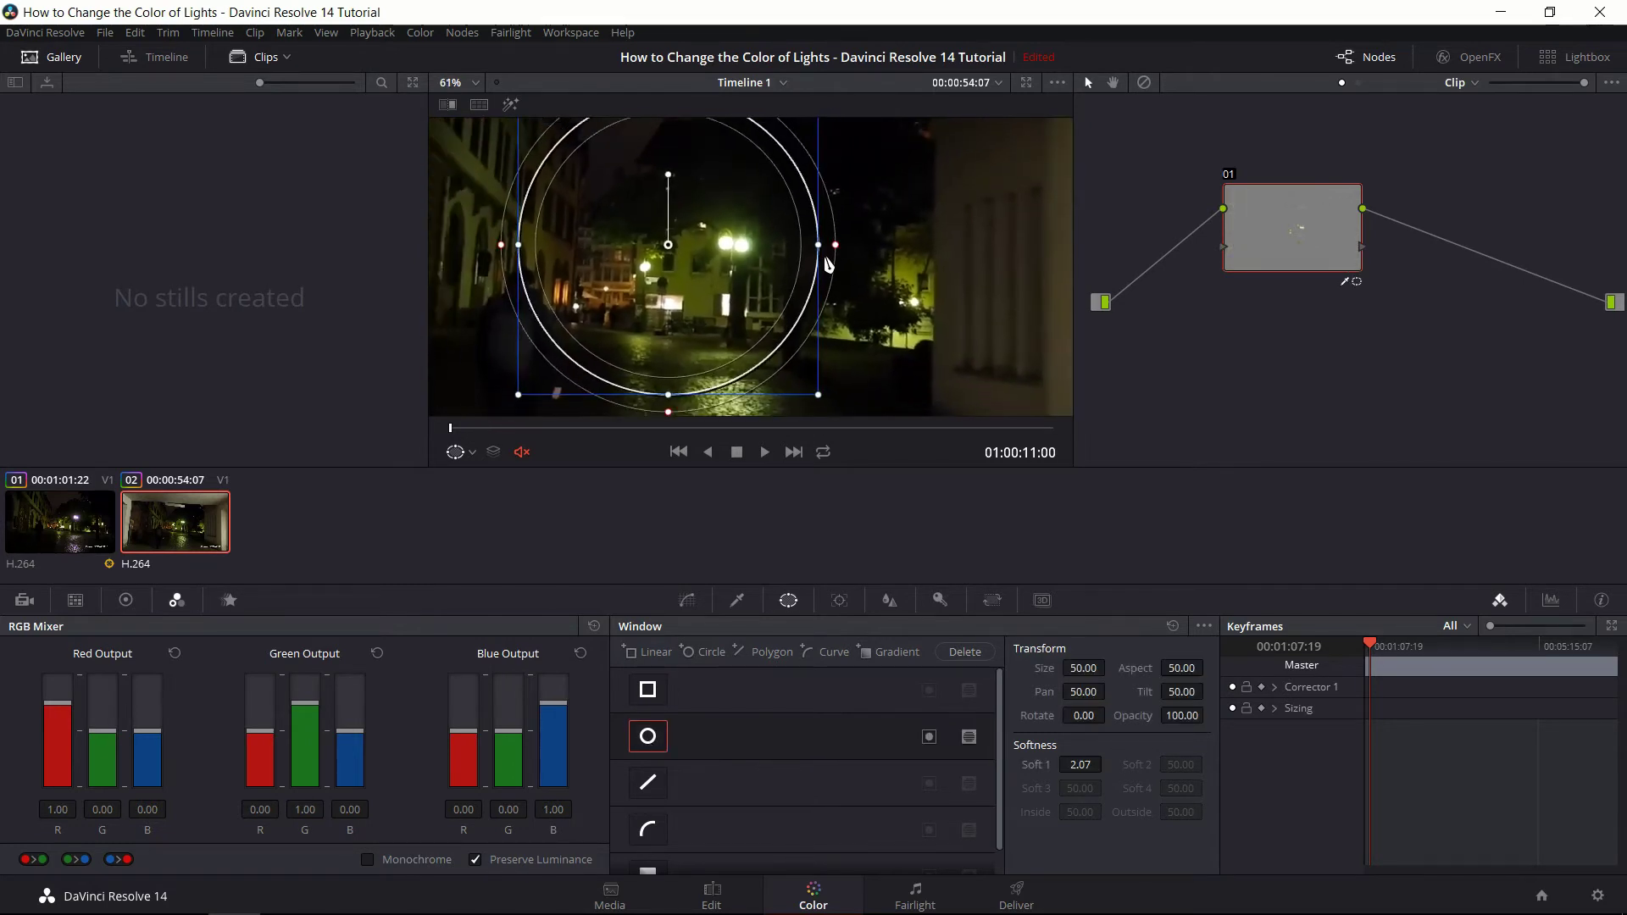
{"action": "left_click_drag", "start_coordinate": [819, 246], "coordinate": [774, 260]}
{"action": "left_click_drag", "start_coordinate": [765, 190], "coordinate": [788, 288]}
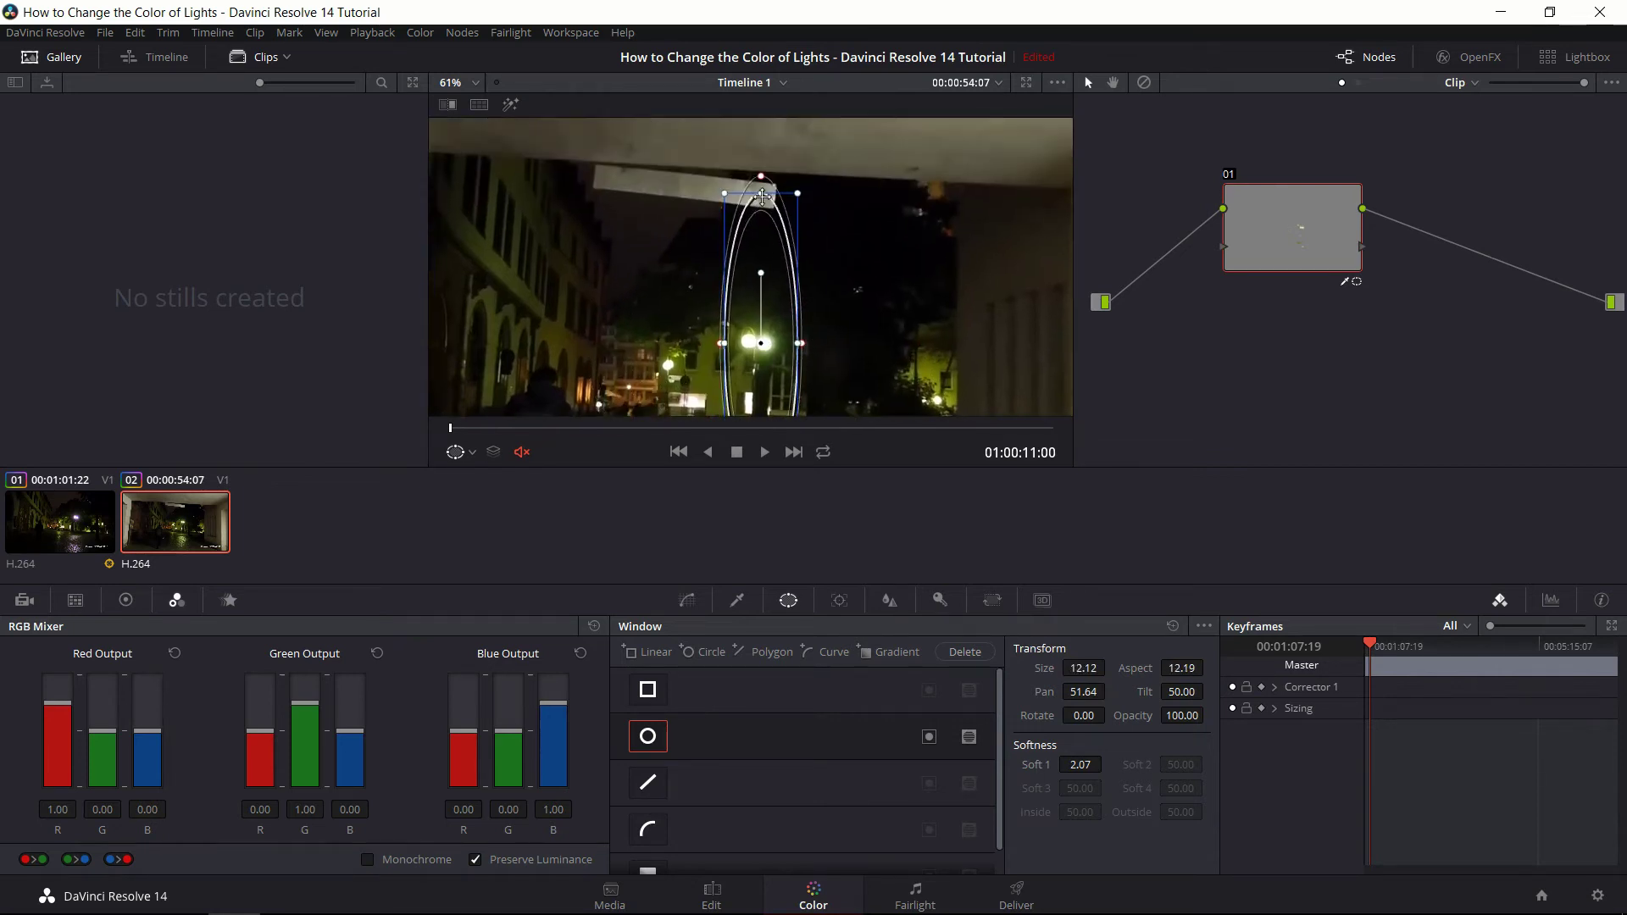
{"action": "left_click_drag", "start_coordinate": [763, 198], "coordinate": [759, 312]}
- Center the circle window on the two lamps and make it slightly taller, to a size of about 10.9
{"action": "scroll", "coordinate": [754, 338], "scroll_direction": "up", "scroll_amount": 3}
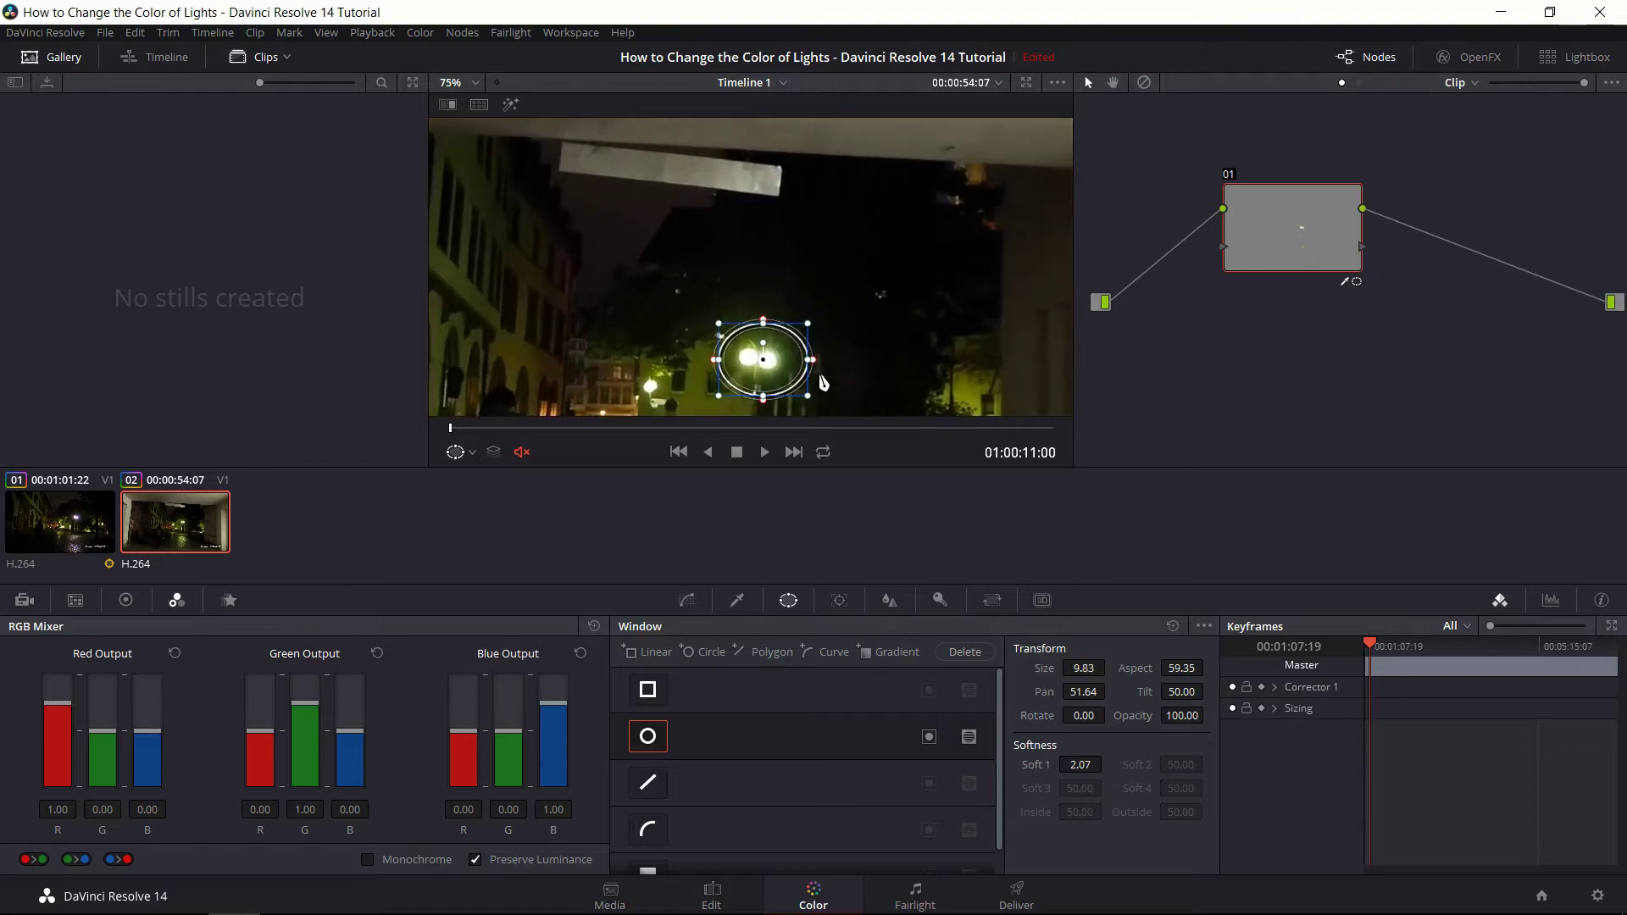
{"action": "scroll", "coordinate": [754, 338], "scroll_direction": "up", "scroll_amount": 4}
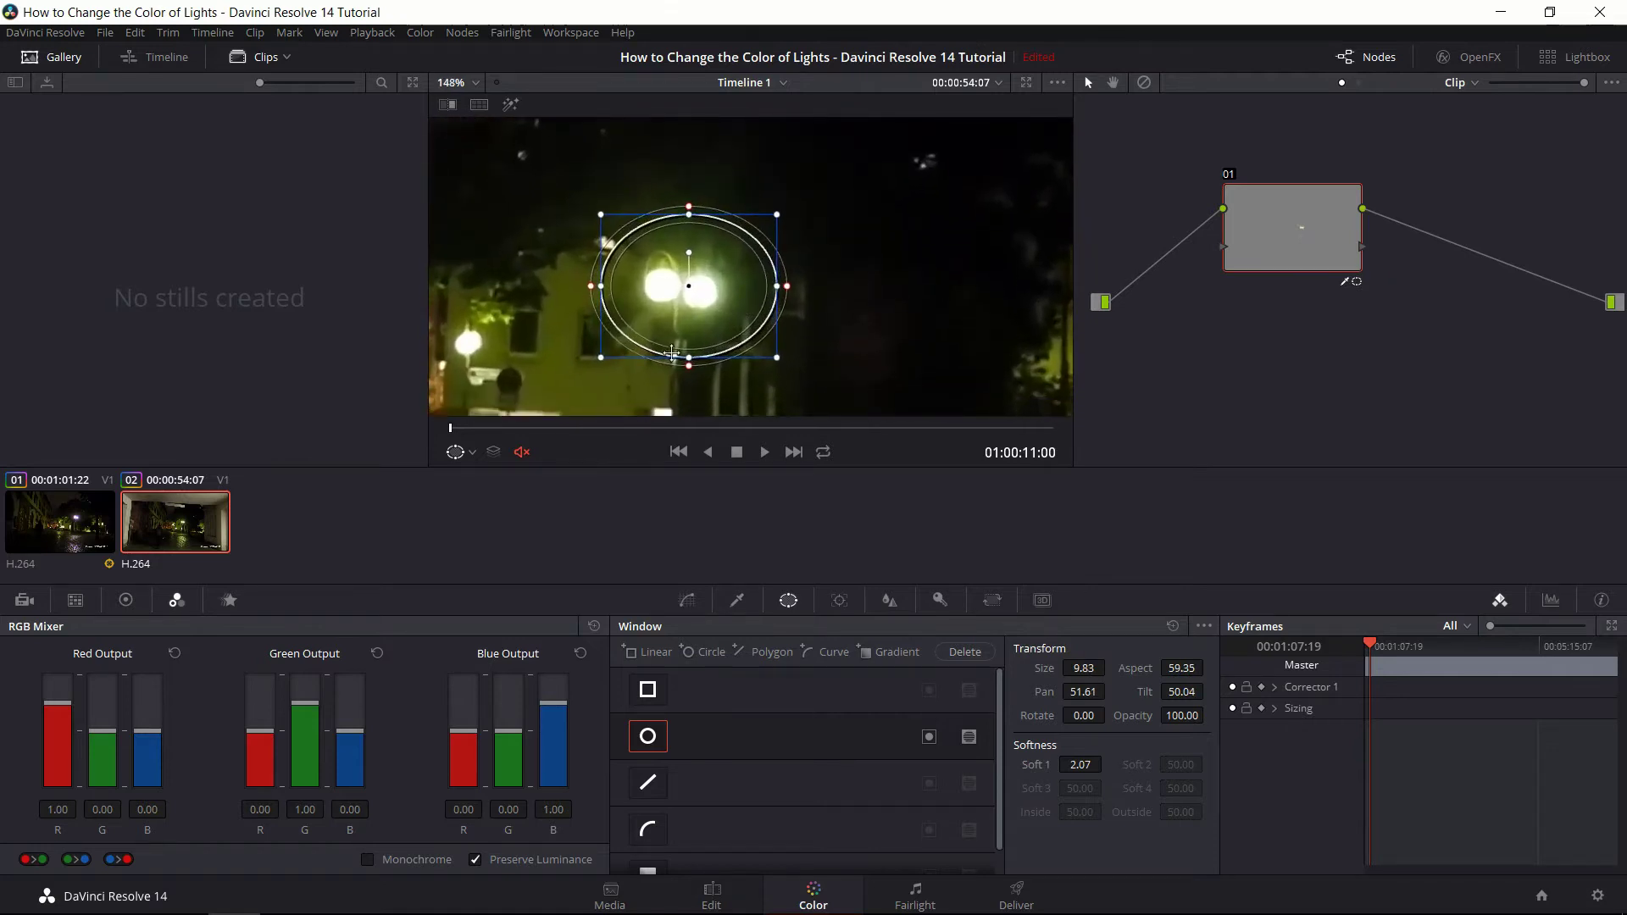
{"action": "left_click_drag", "start_coordinate": [692, 364], "coordinate": [692, 371]}
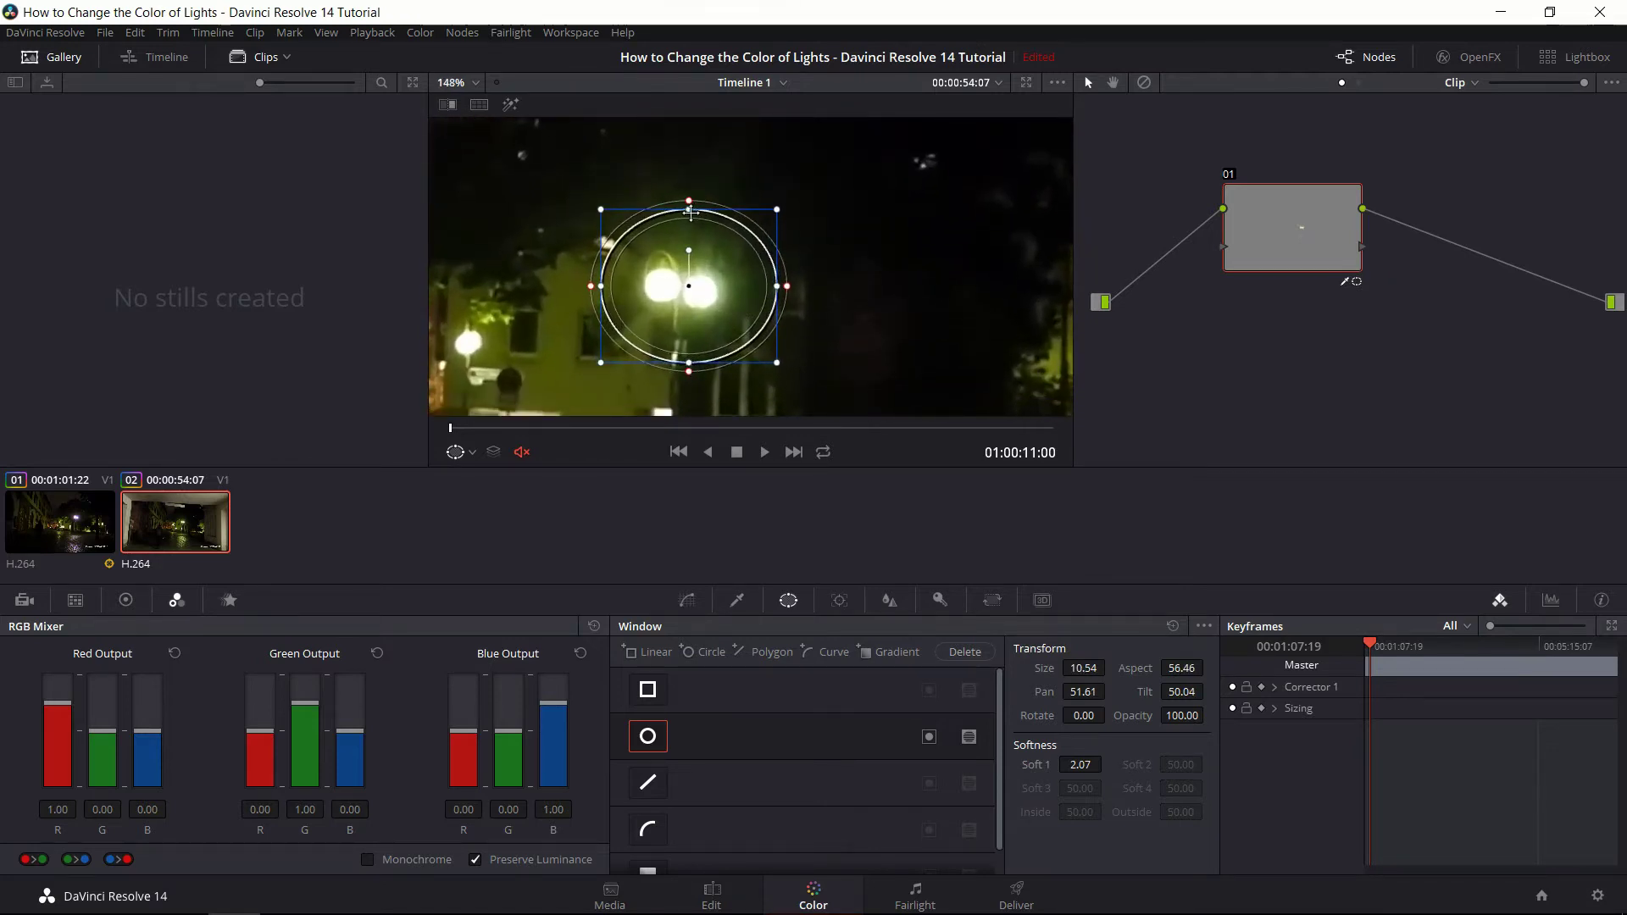
{"action": "left_click_drag", "start_coordinate": [691, 213], "coordinate": [691, 210]}
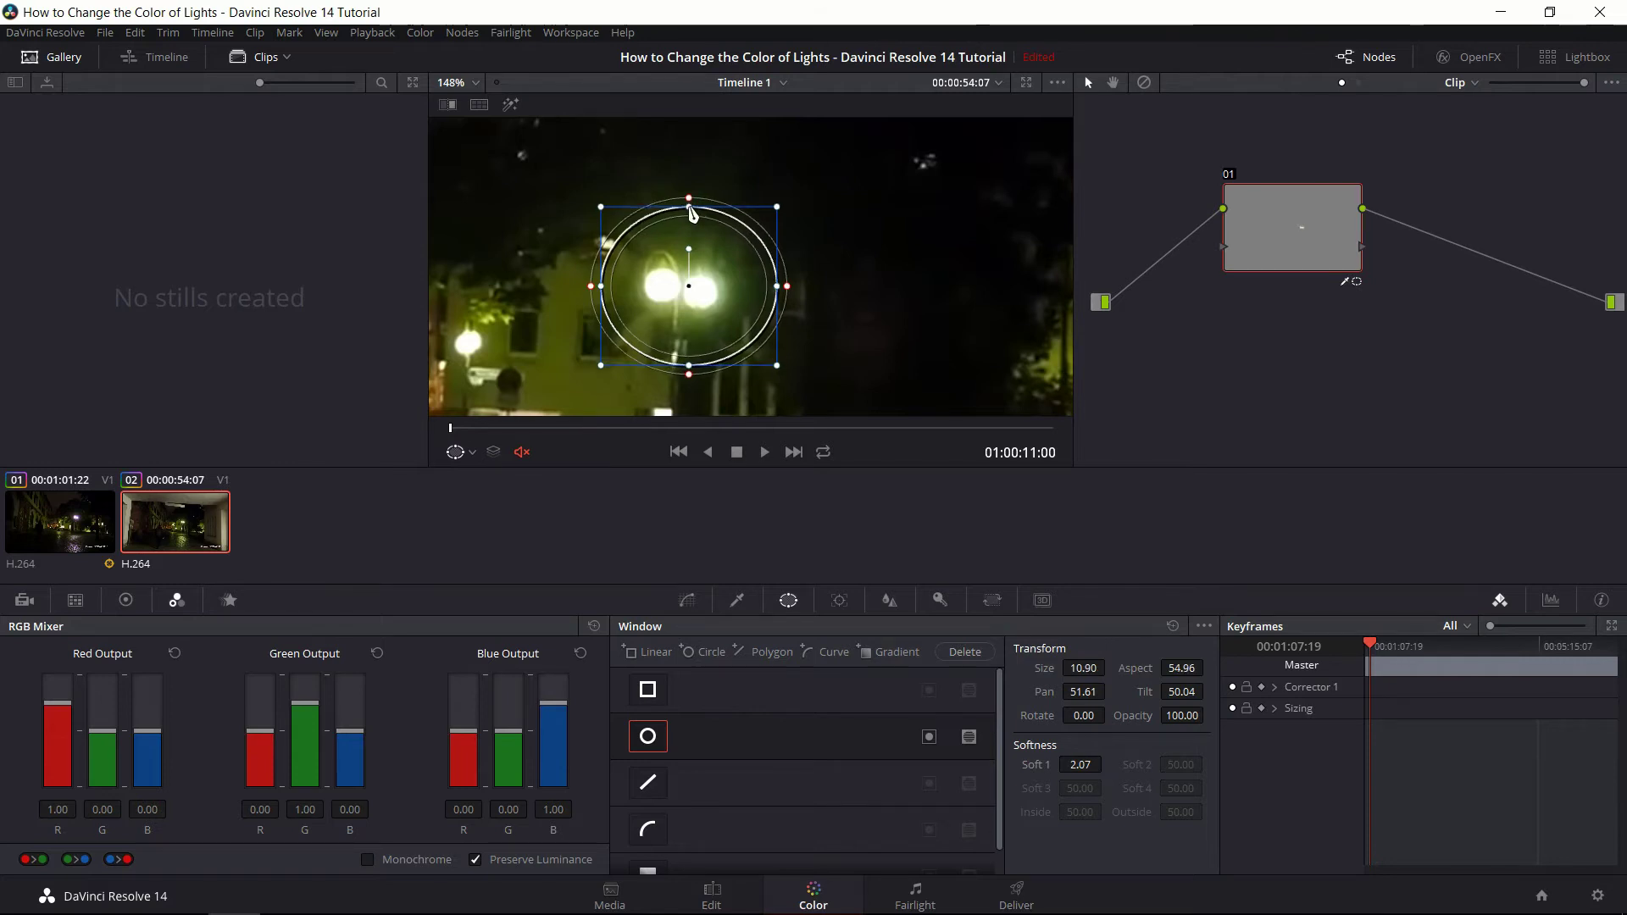
- Lower the highlight end of the red custom curve to about one third of its height
{"action": "scroll", "coordinate": [861, 374], "scroll_direction": "down", "scroll_amount": 4}
{"action": "left_click", "coordinate": [693, 603]}
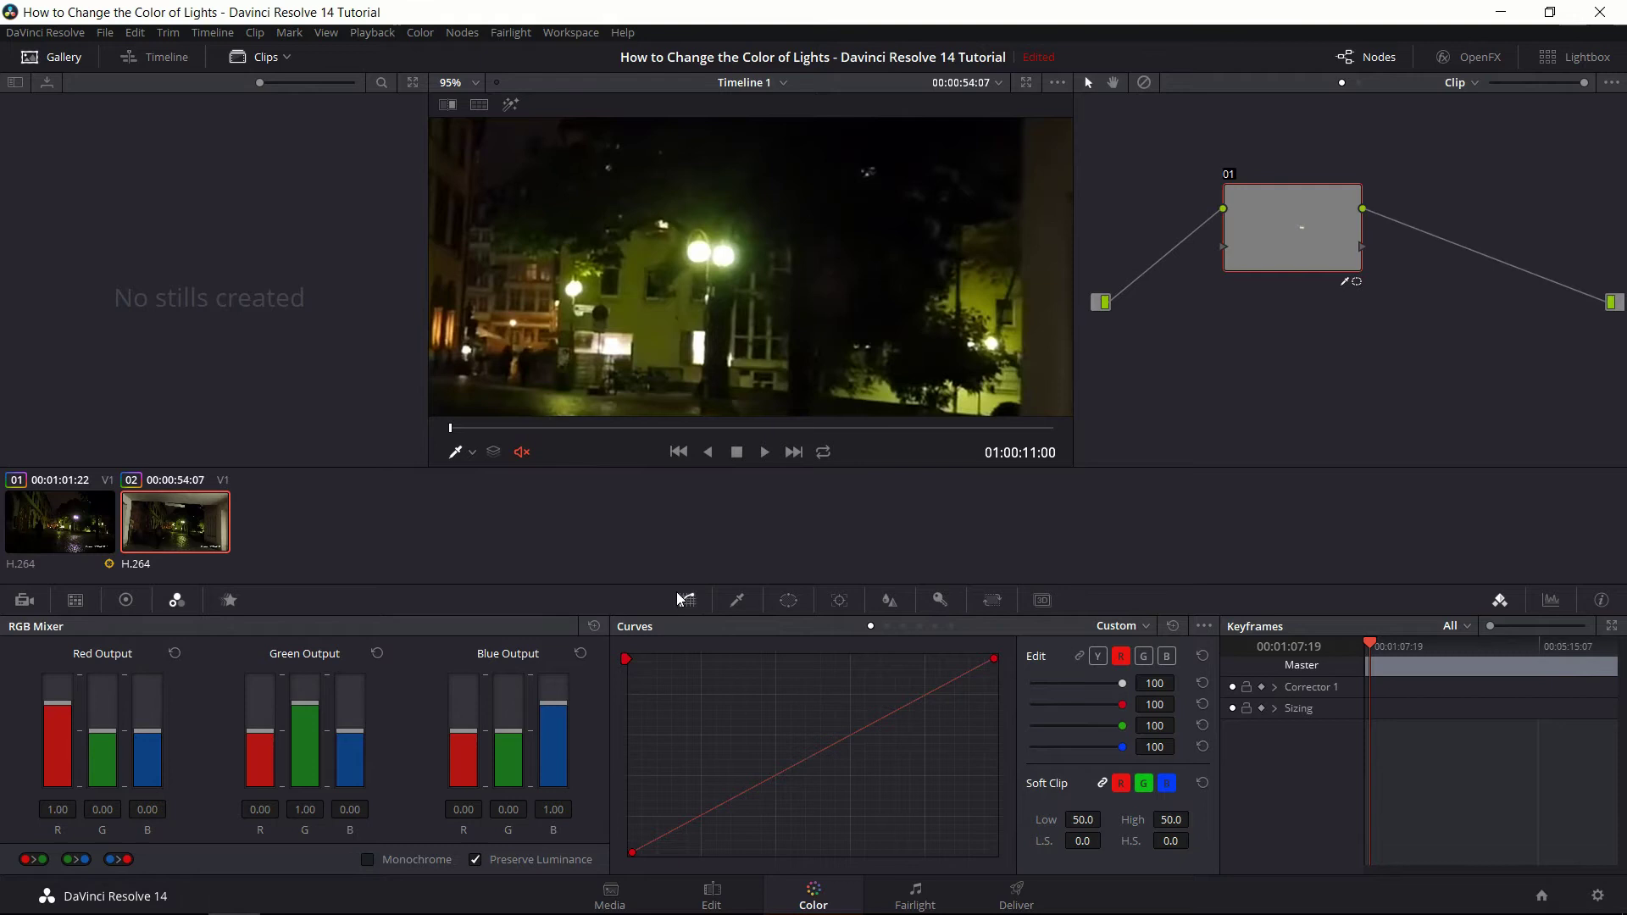
{"action": "left_click", "coordinate": [1143, 658]}
{"action": "left_click", "coordinate": [1168, 657]}
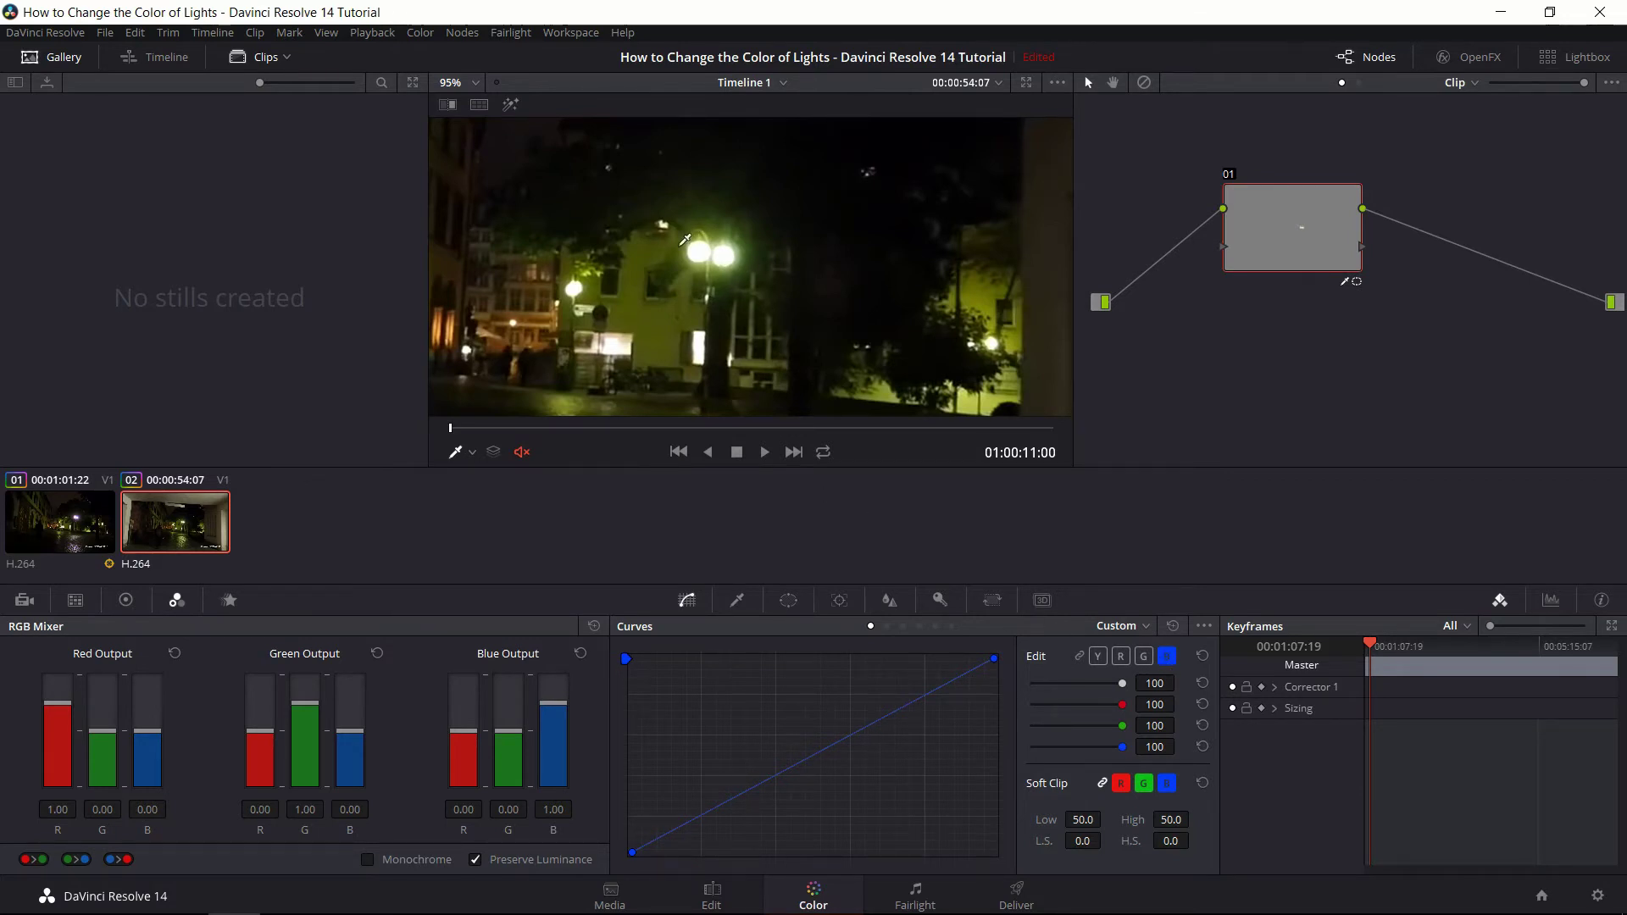
{"action": "left_click", "coordinate": [1122, 658]}
{"action": "scroll", "coordinate": [724, 317], "scroll_direction": "up", "scroll_amount": 1}
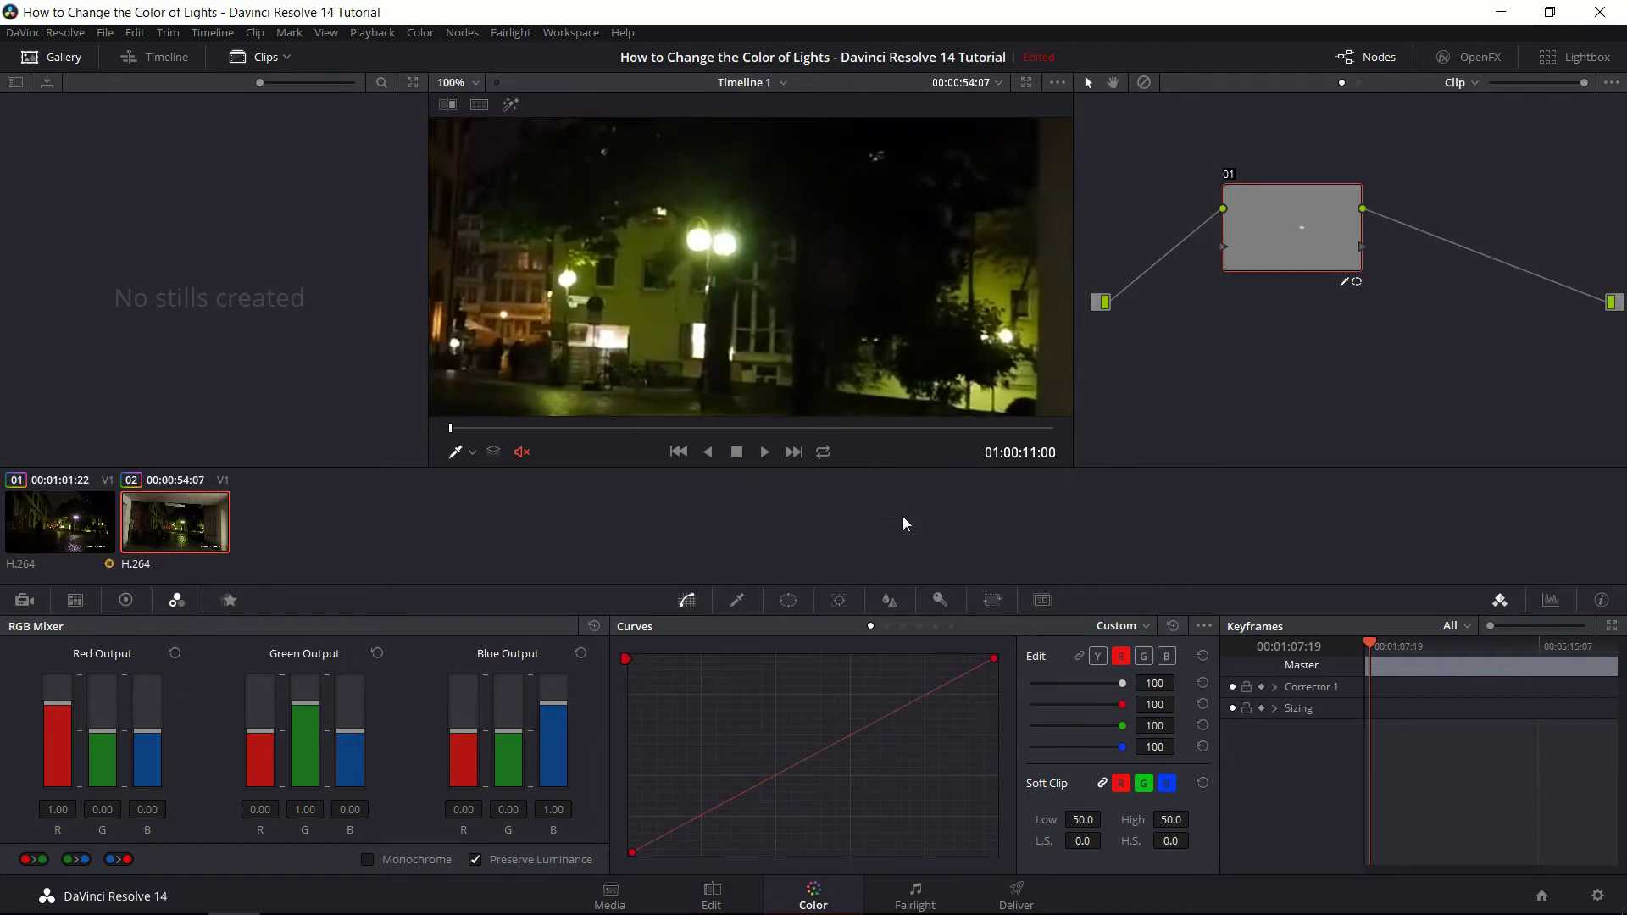
{"action": "scroll", "coordinate": [856, 296], "scroll_direction": "up", "scroll_amount": 1}
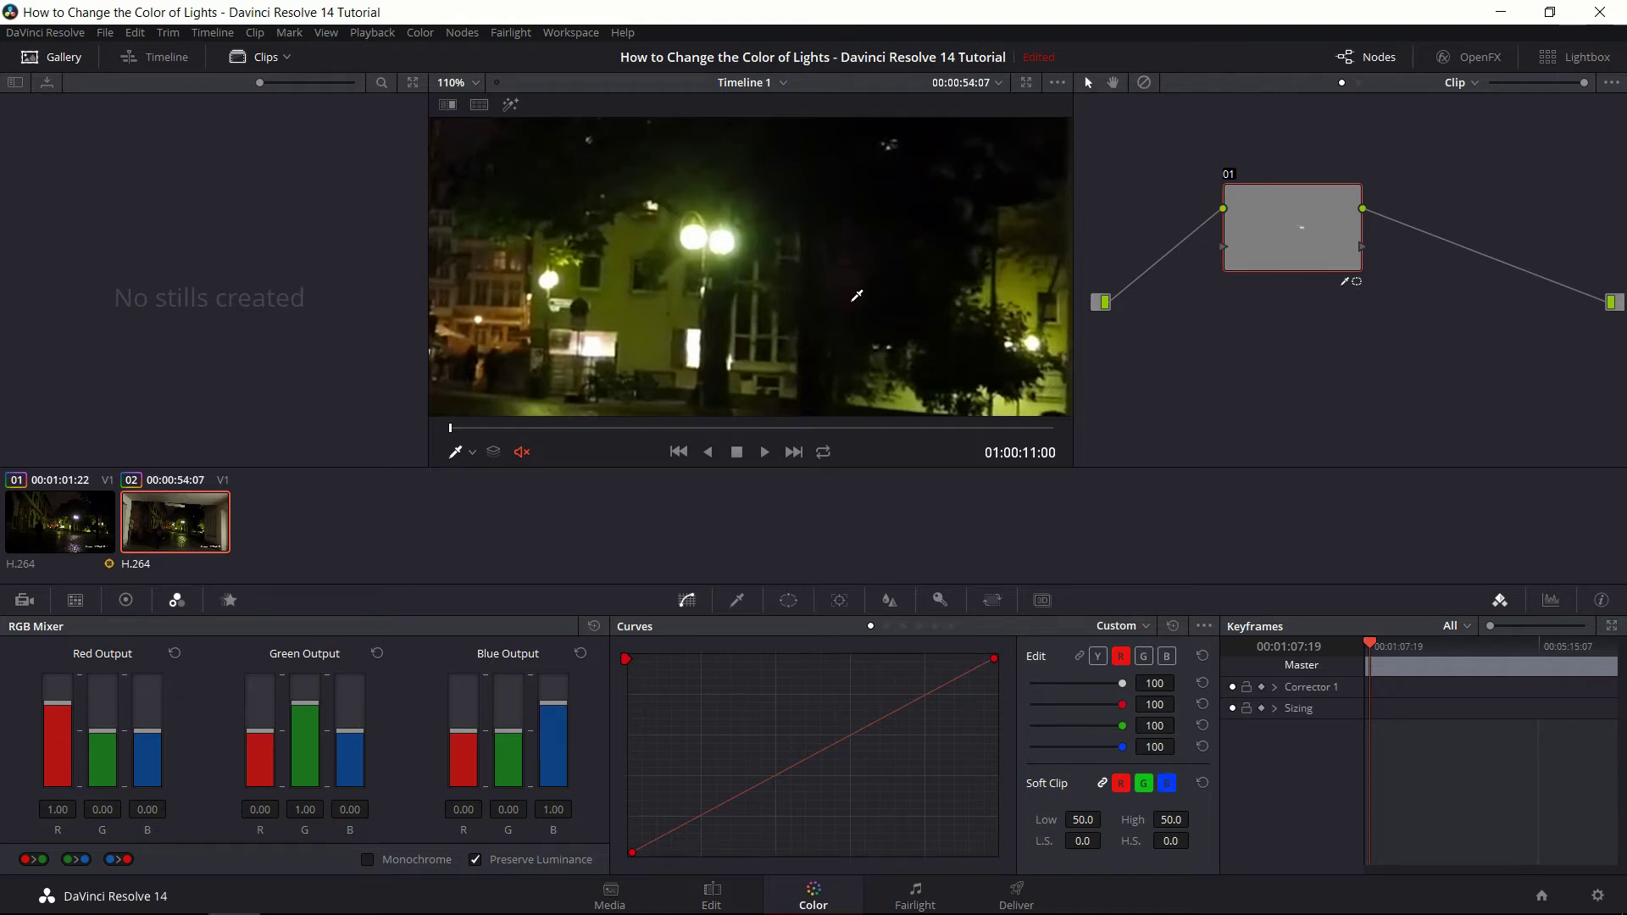
{"action": "left_click", "coordinate": [1122, 657]}
{"action": "left_click", "coordinate": [1140, 663]}
{"action": "left_click", "coordinate": [1121, 664]}
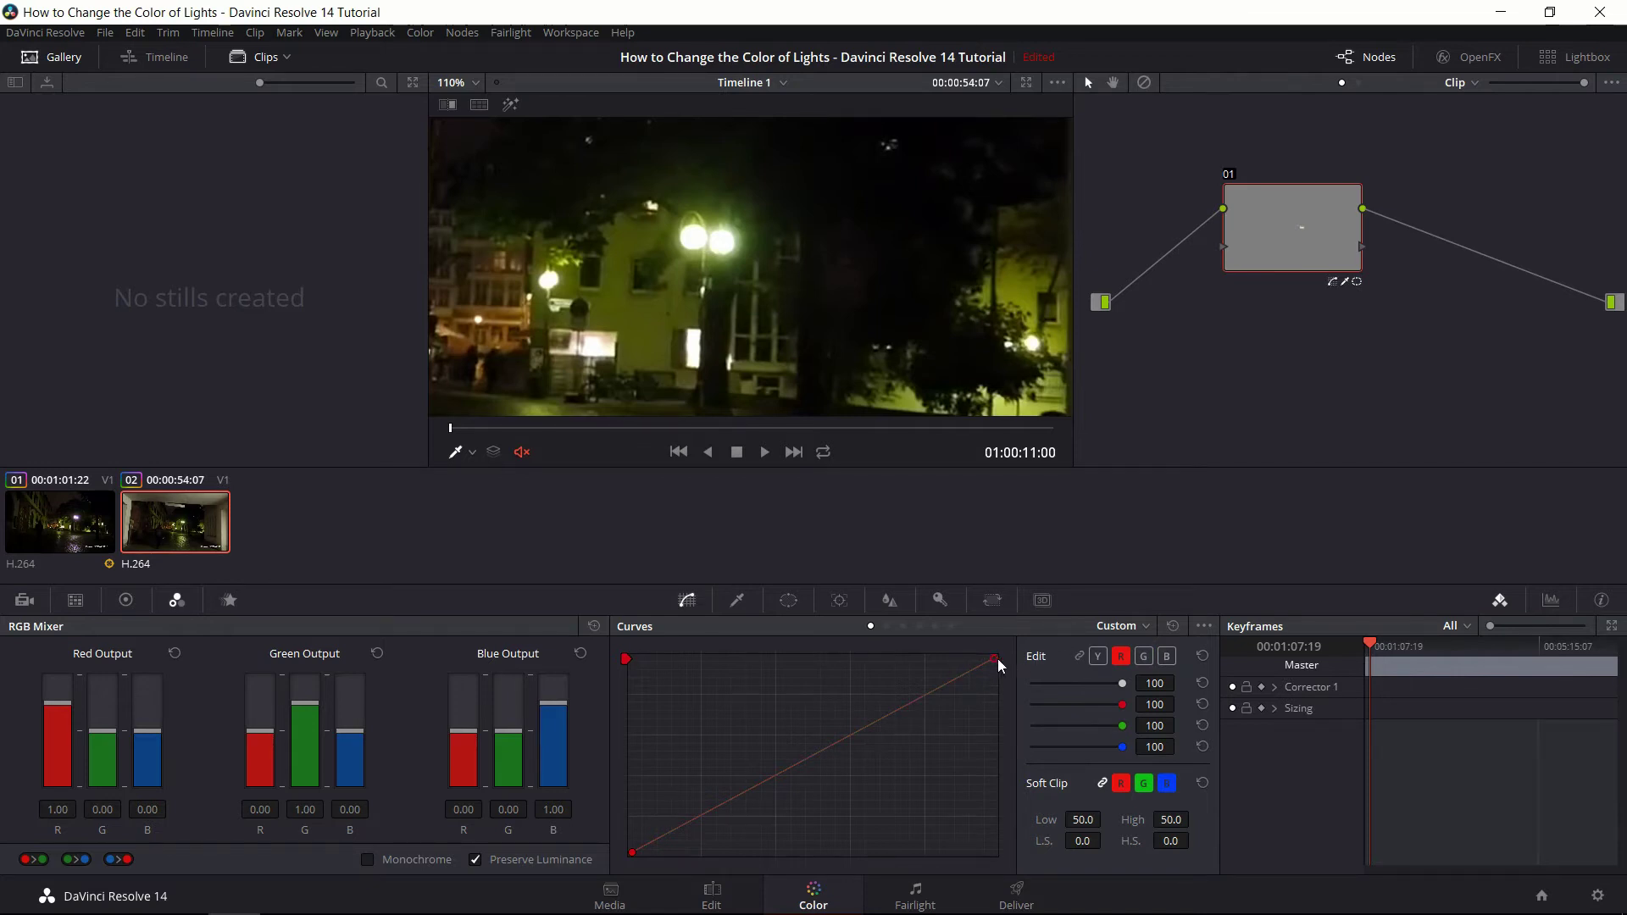
{"action": "left_click_drag", "start_coordinate": [998, 658], "coordinate": [1023, 786]}
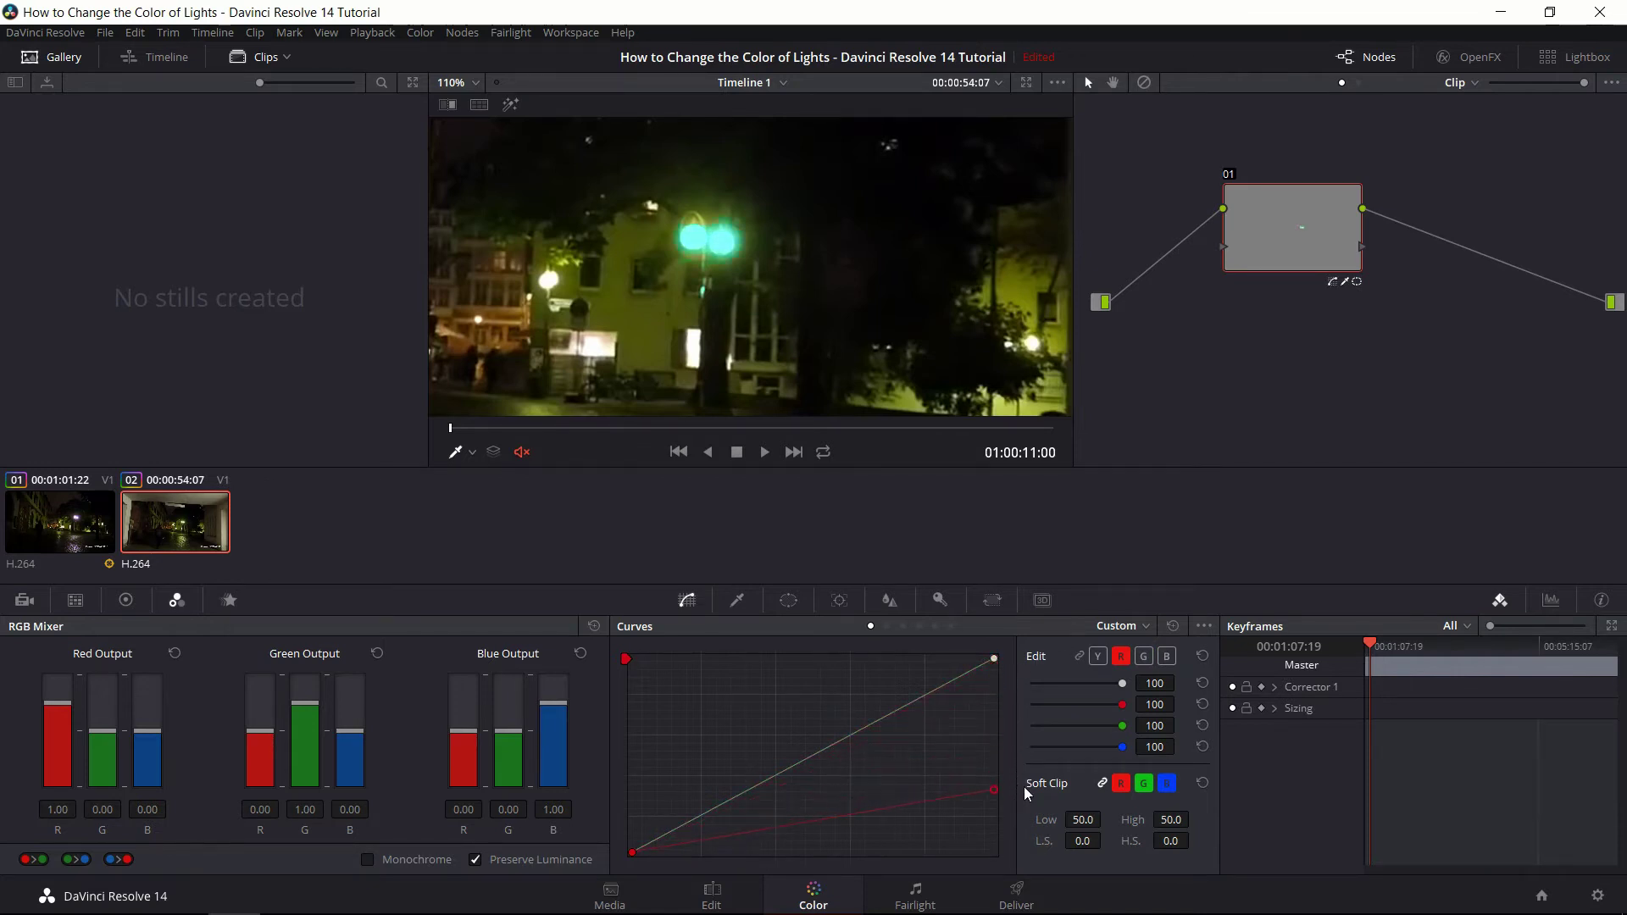
- Lower the highlight end of the green custom curve to slightly above the red one
{"action": "left_click", "coordinate": [1145, 660]}
{"action": "left_click_drag", "start_coordinate": [992, 660], "coordinate": [999, 775]}
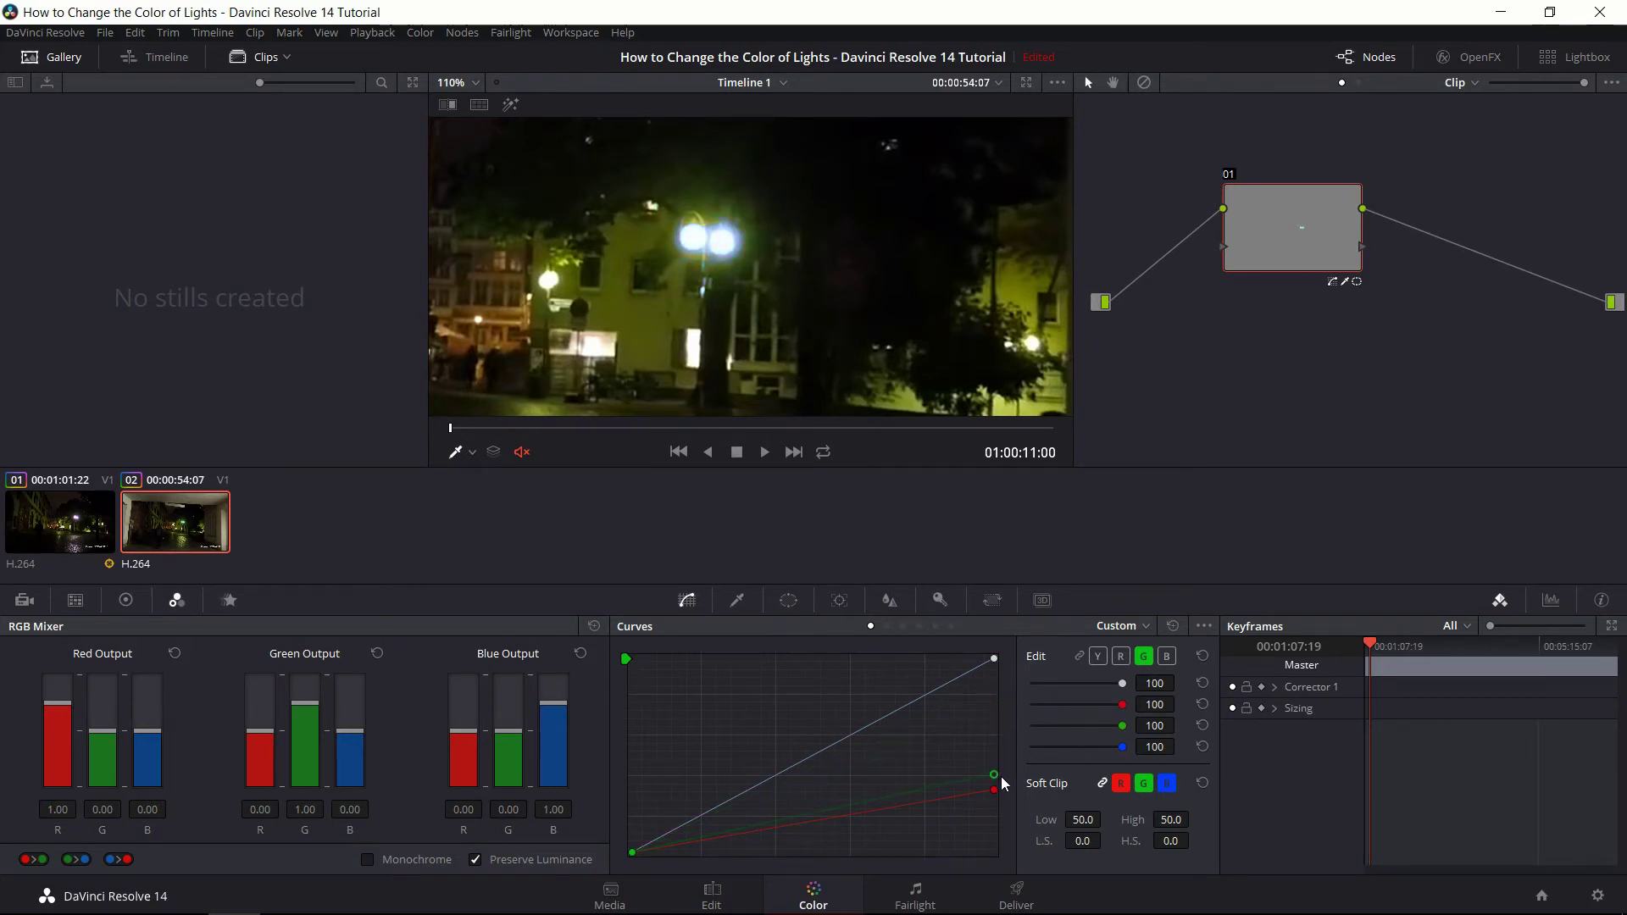
{"action": "scroll", "coordinate": [786, 274], "scroll_direction": "up", "scroll_amount": 3}
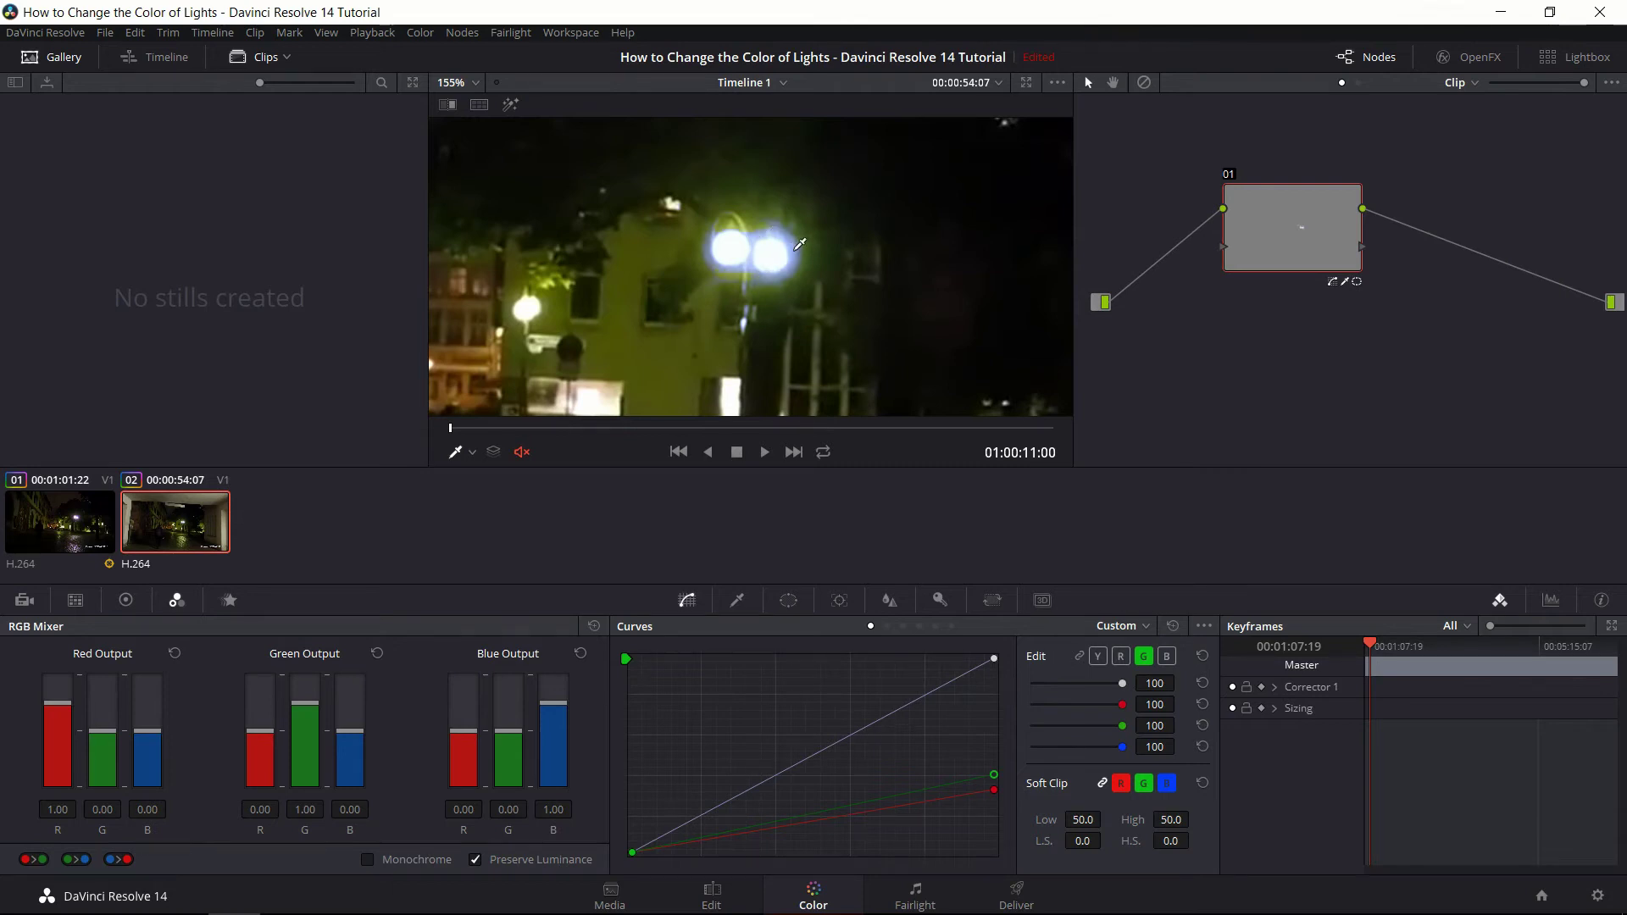
- Add another point of the glow around the lamps to the qualifier's color selection
{"action": "left_click", "coordinate": [738, 599]}
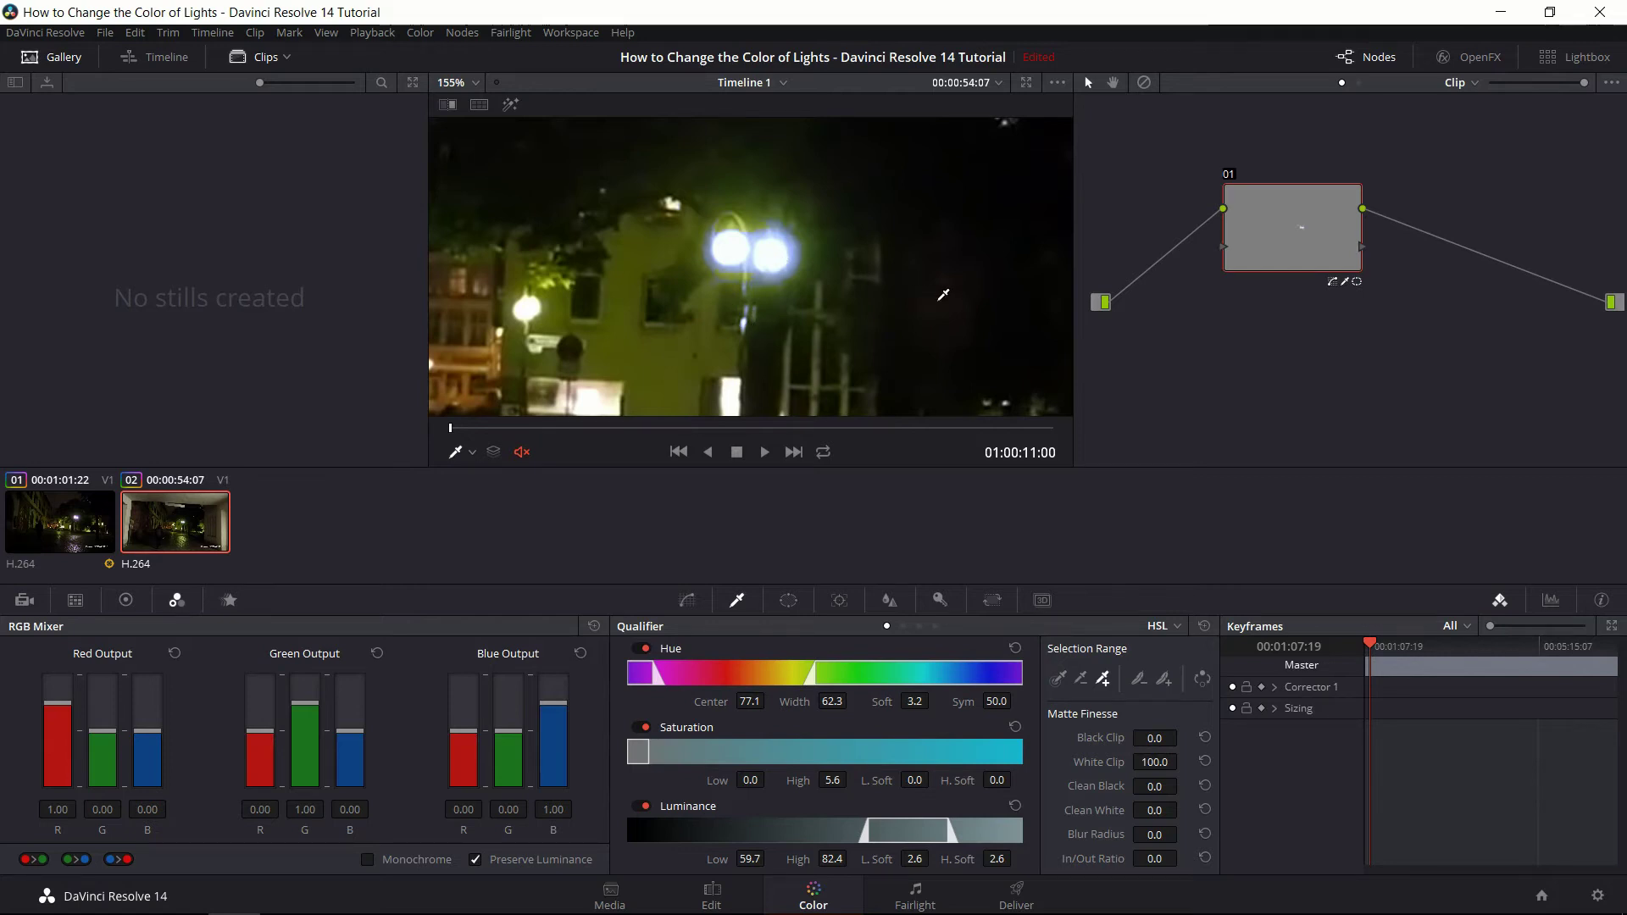
{"action": "scroll", "coordinate": [913, 293], "scroll_direction": "up", "scroll_amount": 4}
{"action": "left_click", "coordinate": [725, 253]}
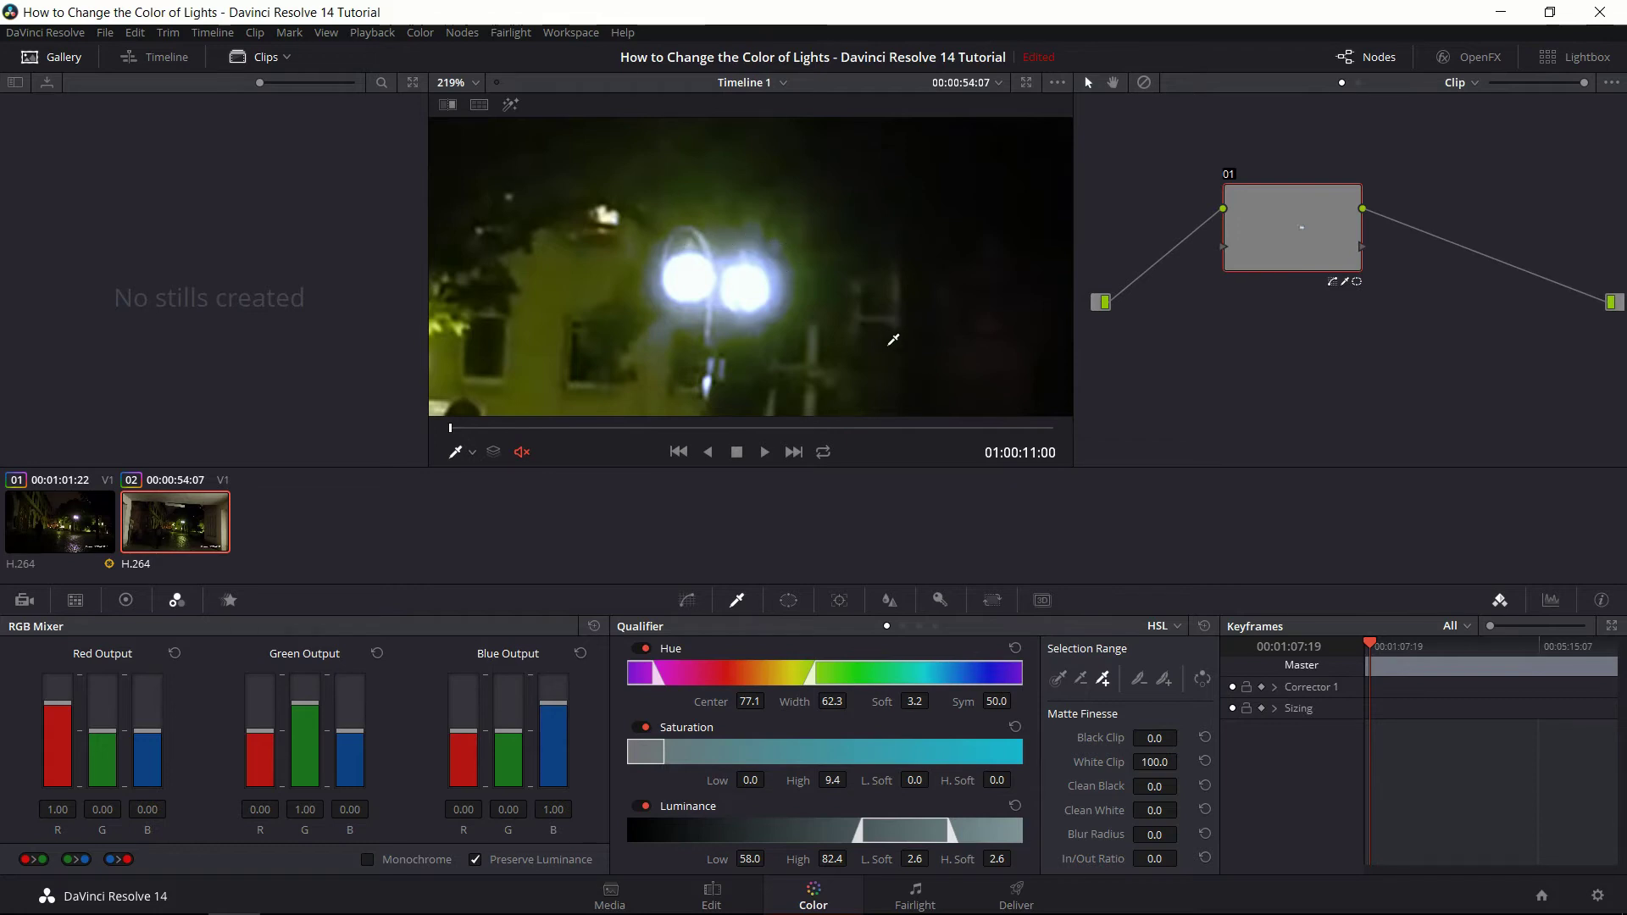
- Widen the qualifier's luminance range to Low 56.7 and High 84.3, with low softness 13.3 and high softness 7.3
{"action": "scroll", "coordinate": [892, 340], "scroll_direction": "down", "scroll_amount": 3}
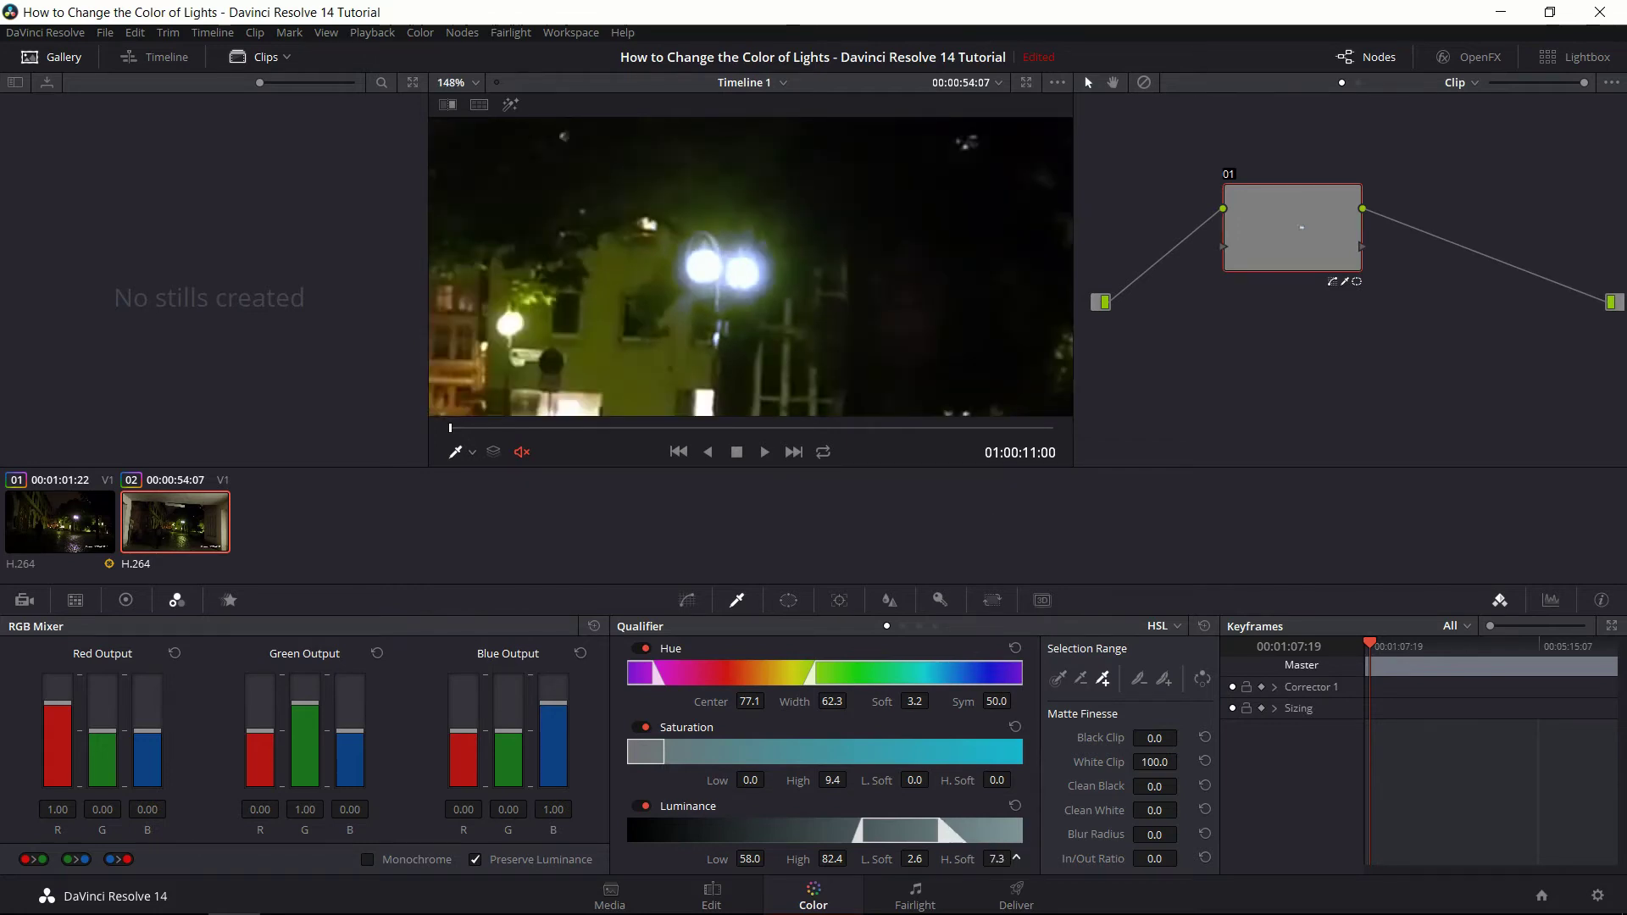
{"action": "left_click_drag", "start_coordinate": [914, 858], "coordinate": [932, 858]}
{"action": "left_click_drag", "start_coordinate": [749, 858], "coordinate": [769, 857]}
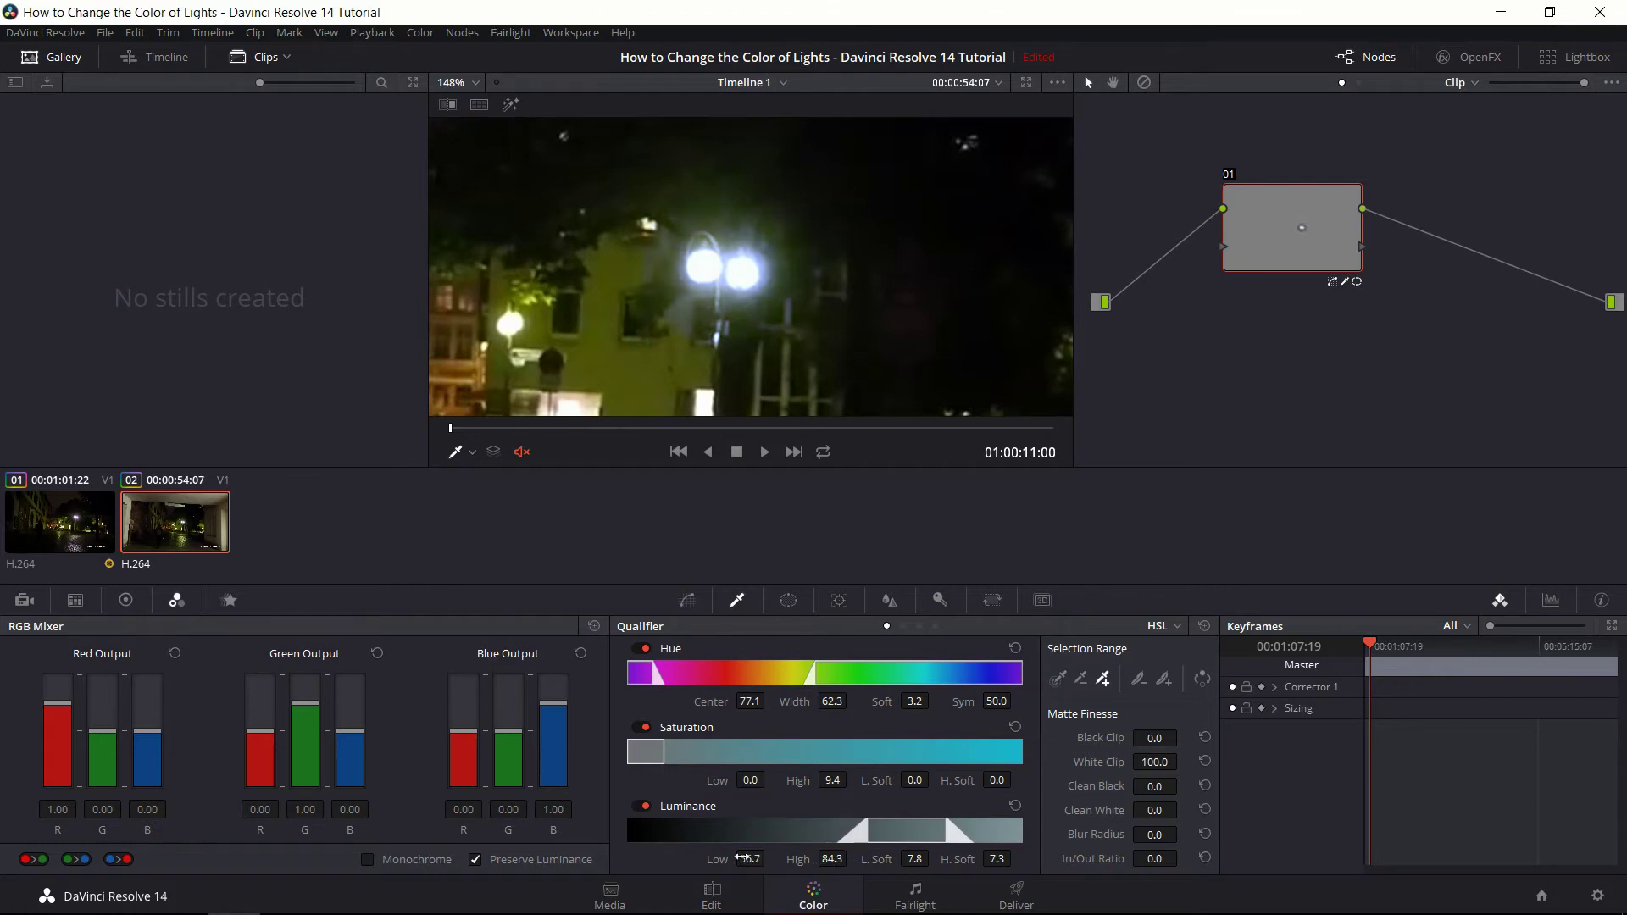
{"action": "left_click_drag", "start_coordinate": [915, 858], "coordinate": [987, 858]}
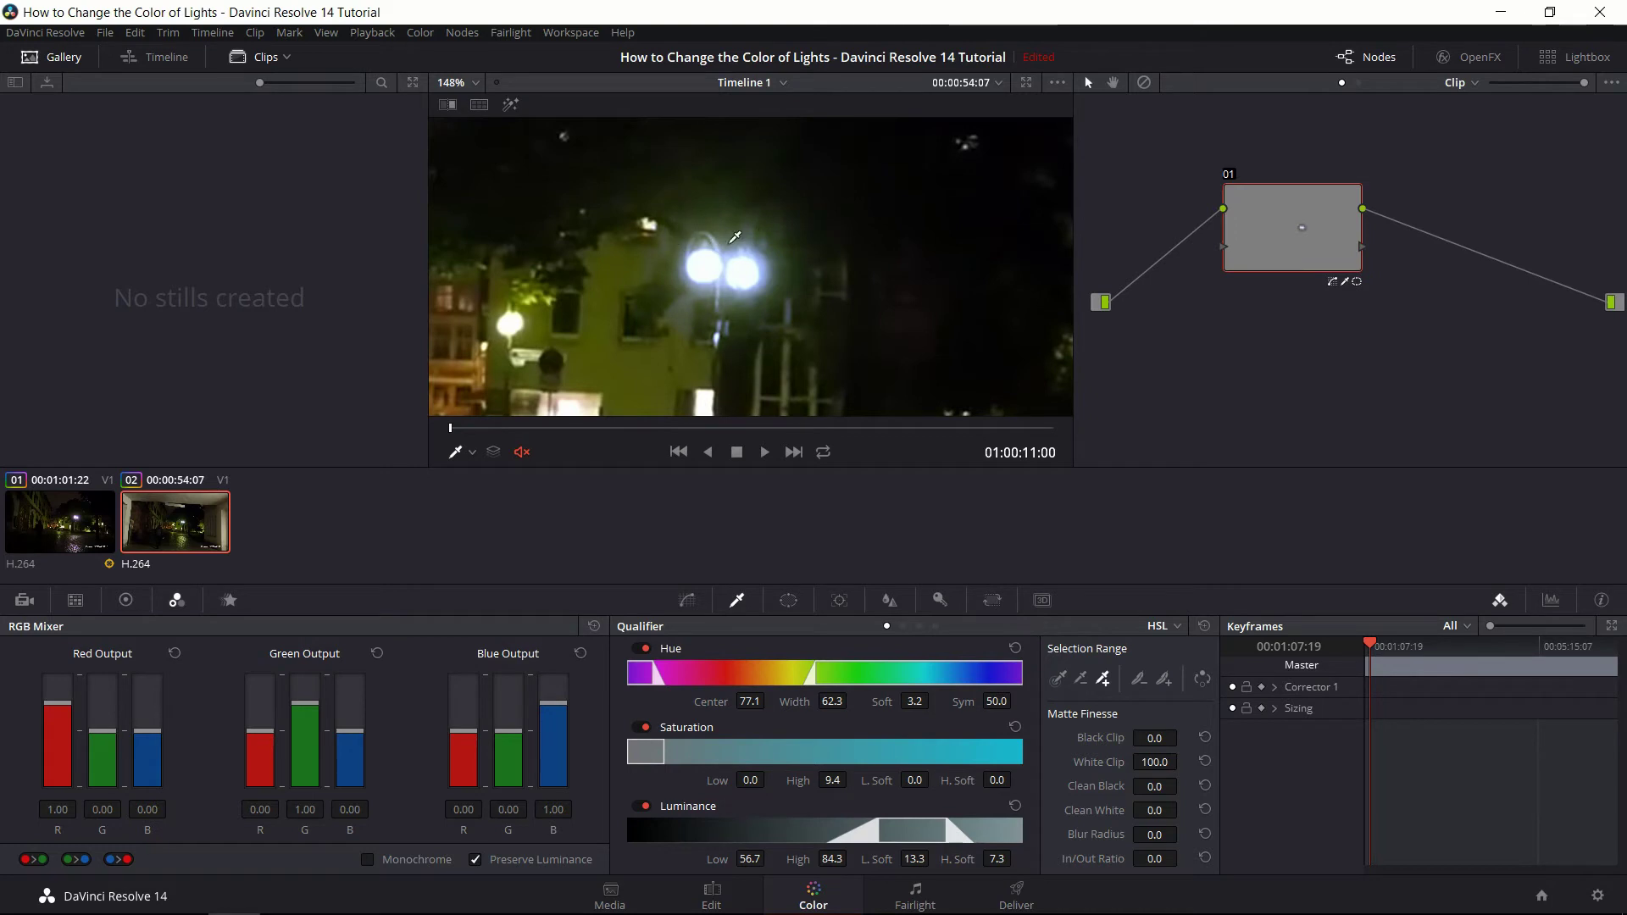
{"action": "scroll", "coordinate": [725, 277], "scroll_direction": "down", "scroll_amount": 3}
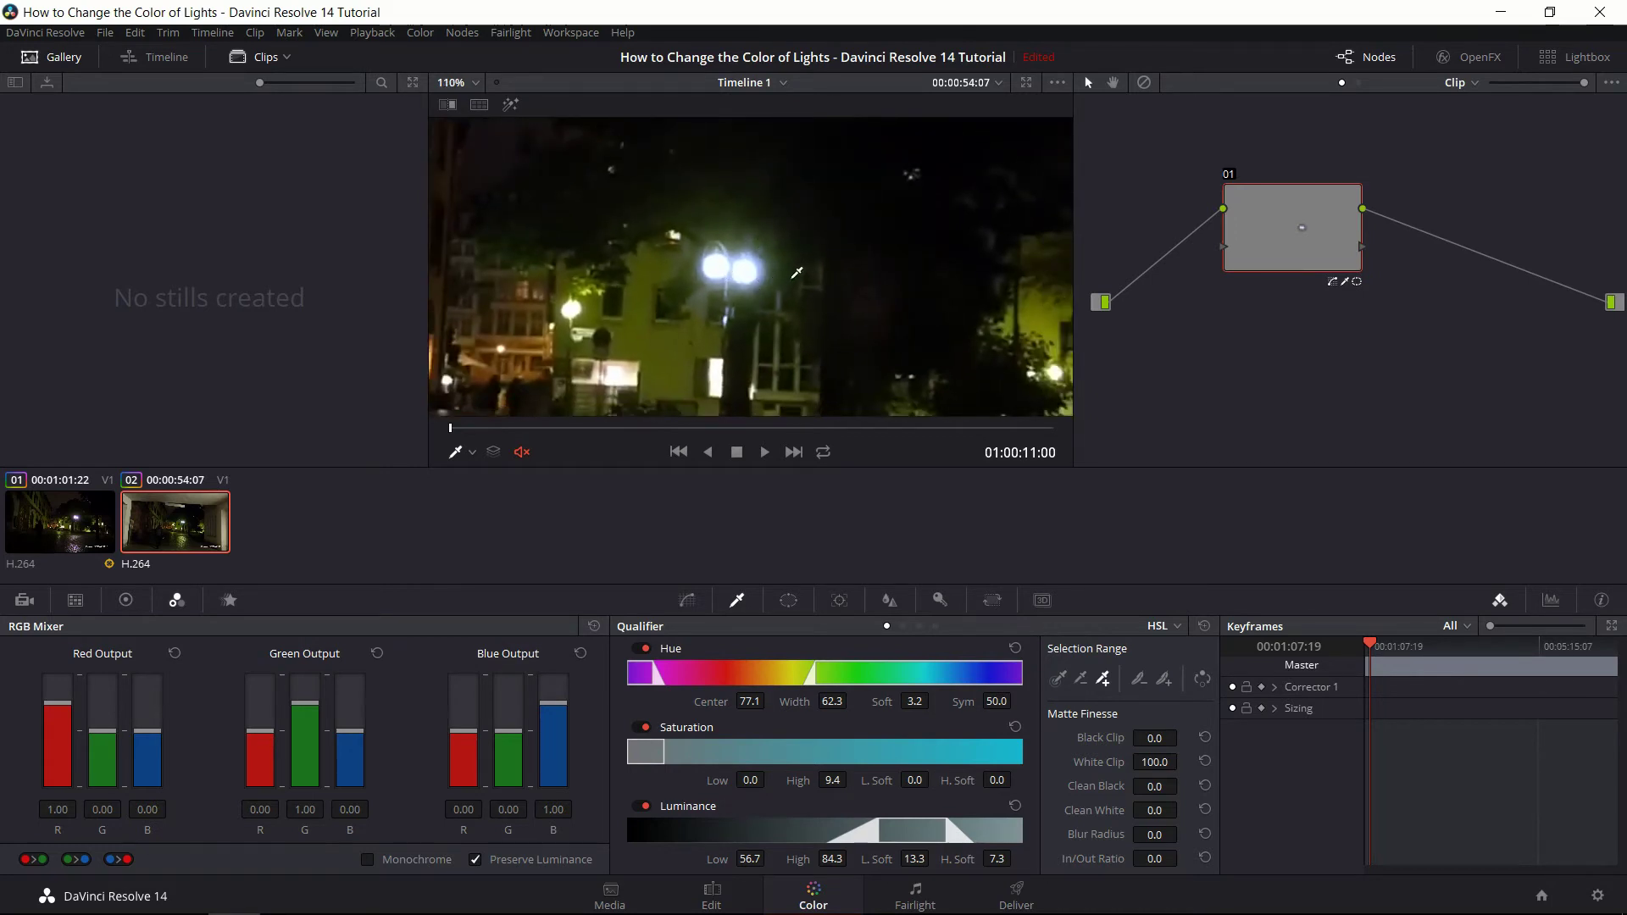
{"action": "scroll", "coordinate": [810, 279], "scroll_direction": "up", "scroll_amount": 1}
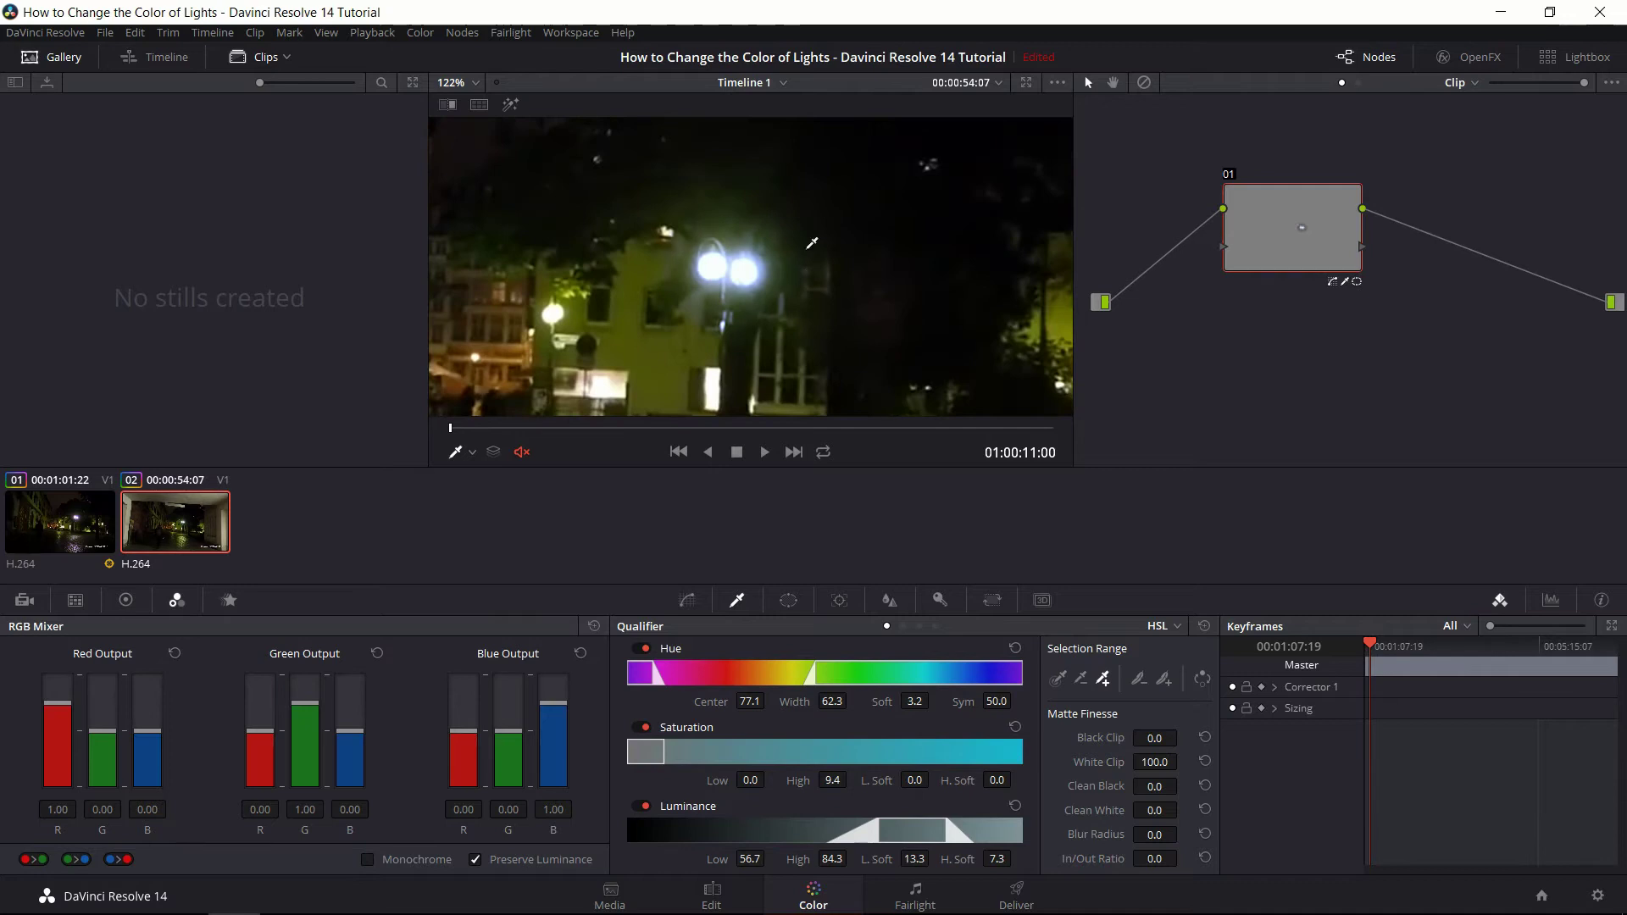
- Set the qualifier's luminance range to High 85.7 with a high softness of 12.0
{"action": "scroll", "coordinate": [851, 312], "scroll_direction": "down", "scroll_amount": 3}
{"action": "left_click_drag", "start_coordinate": [997, 858], "coordinate": [1016, 858]}
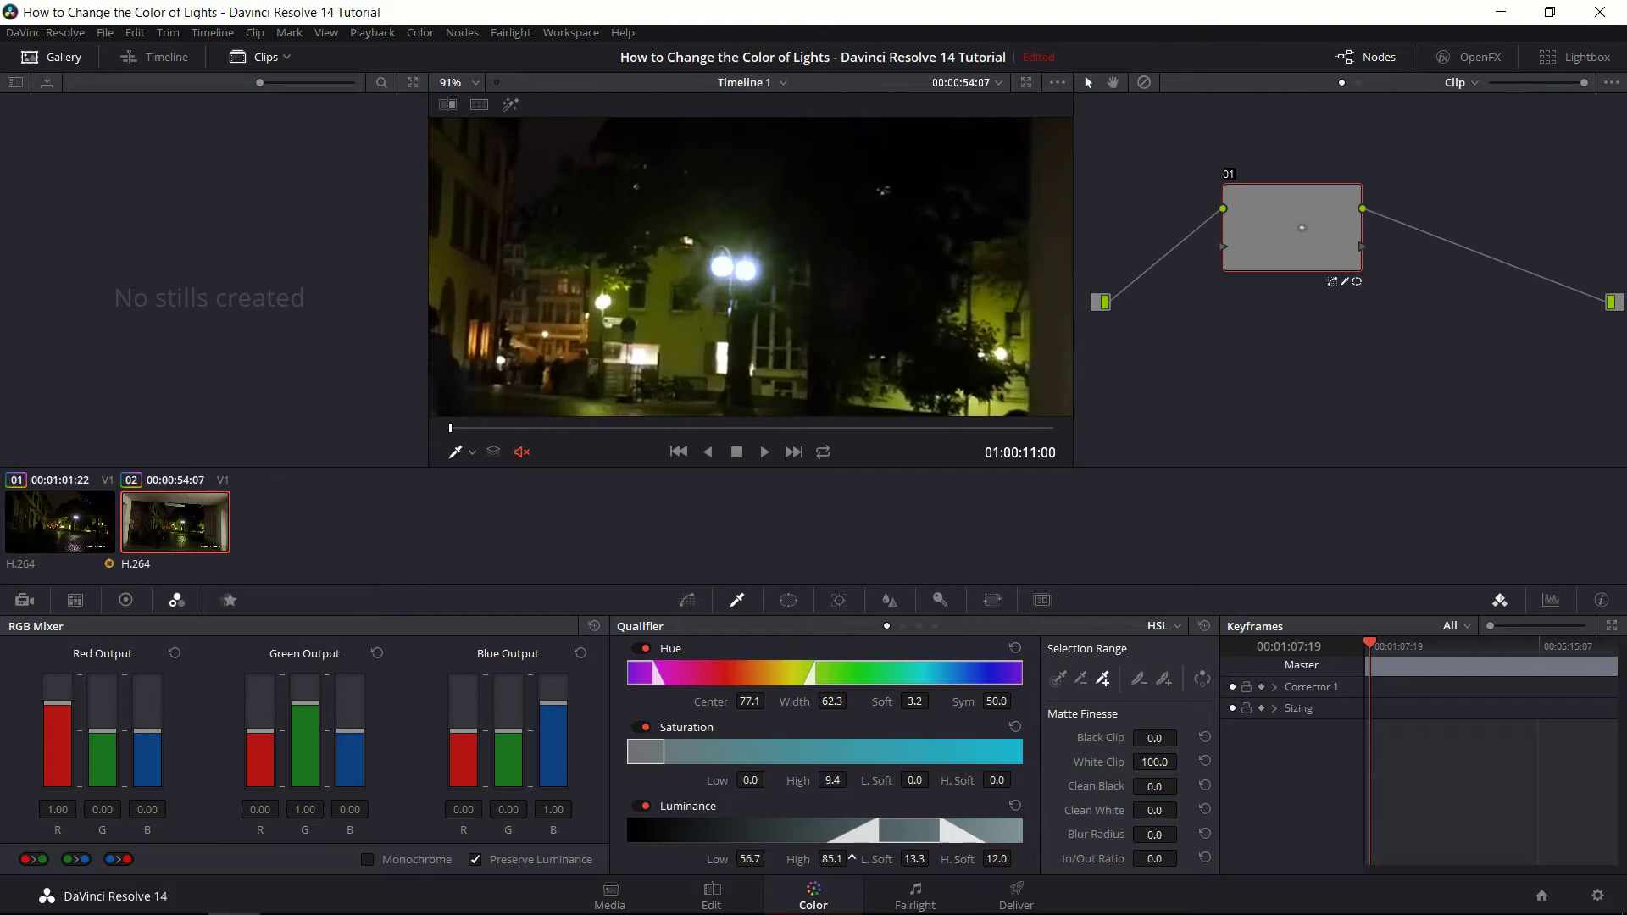
{"action": "left_click_drag", "start_coordinate": [851, 857], "coordinate": [854, 857]}
{"action": "scroll", "coordinate": [803, 343], "scroll_direction": "down", "scroll_amount": 3}
{"action": "left_click_drag", "start_coordinate": [804, 344], "coordinate": [817, 312]}
{"action": "scroll", "coordinate": [739, 248], "scroll_direction": "up", "scroll_amount": 5}
- Try to add more of the glow around the lamps to the qualifier's color selection, and undo it
{"action": "left_click", "coordinate": [1104, 677]}
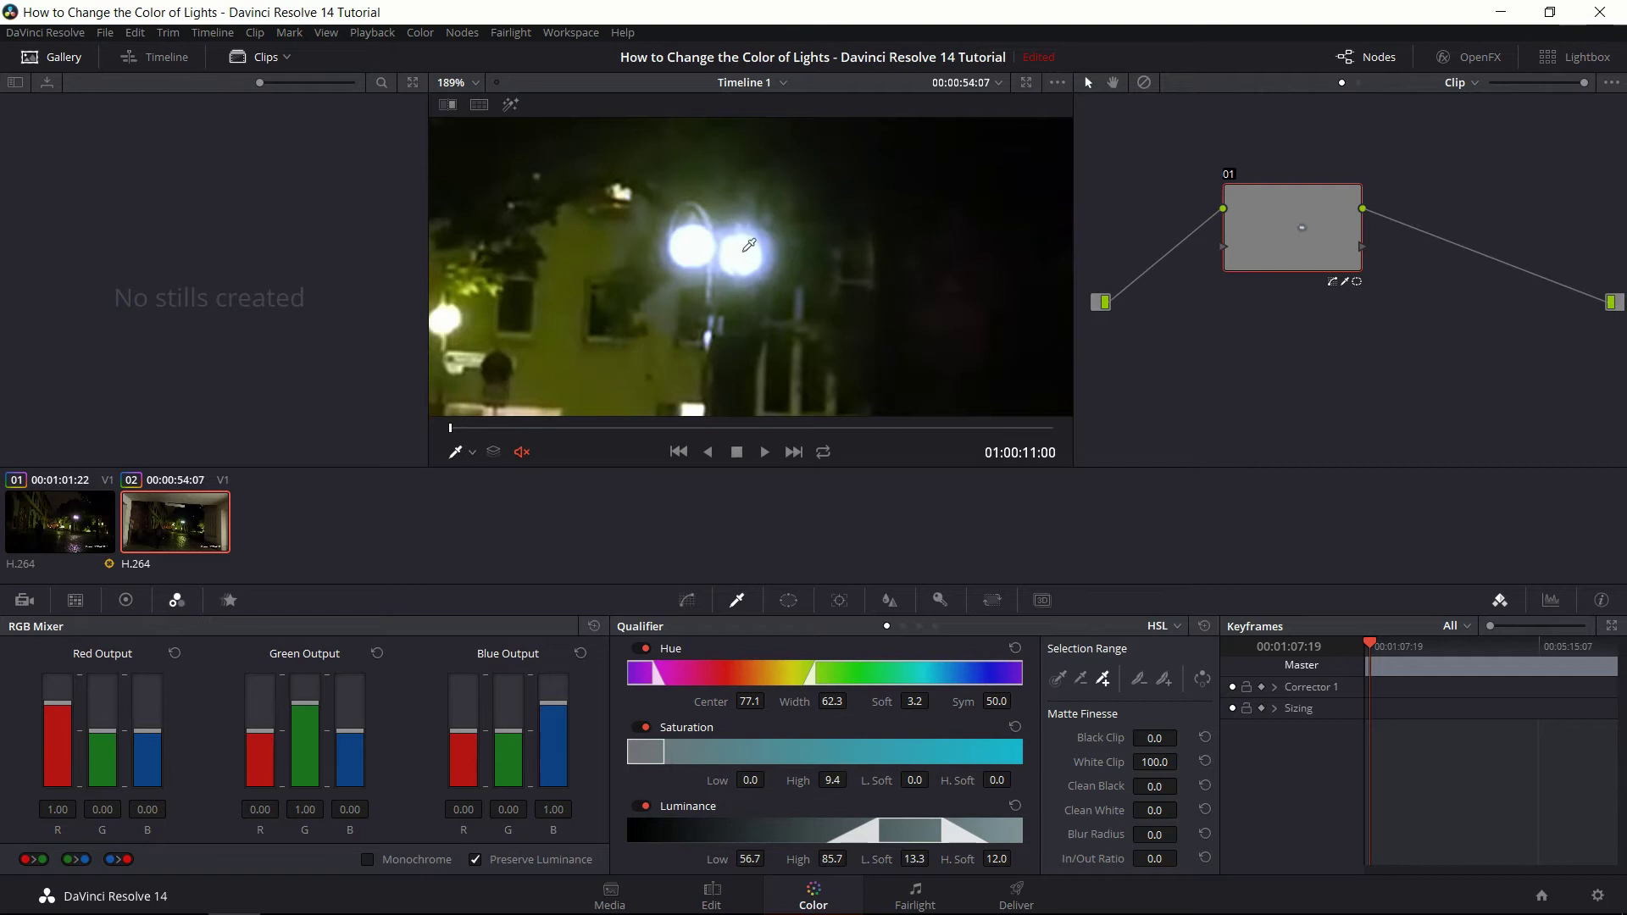
{"action": "left_click", "coordinate": [747, 251]}
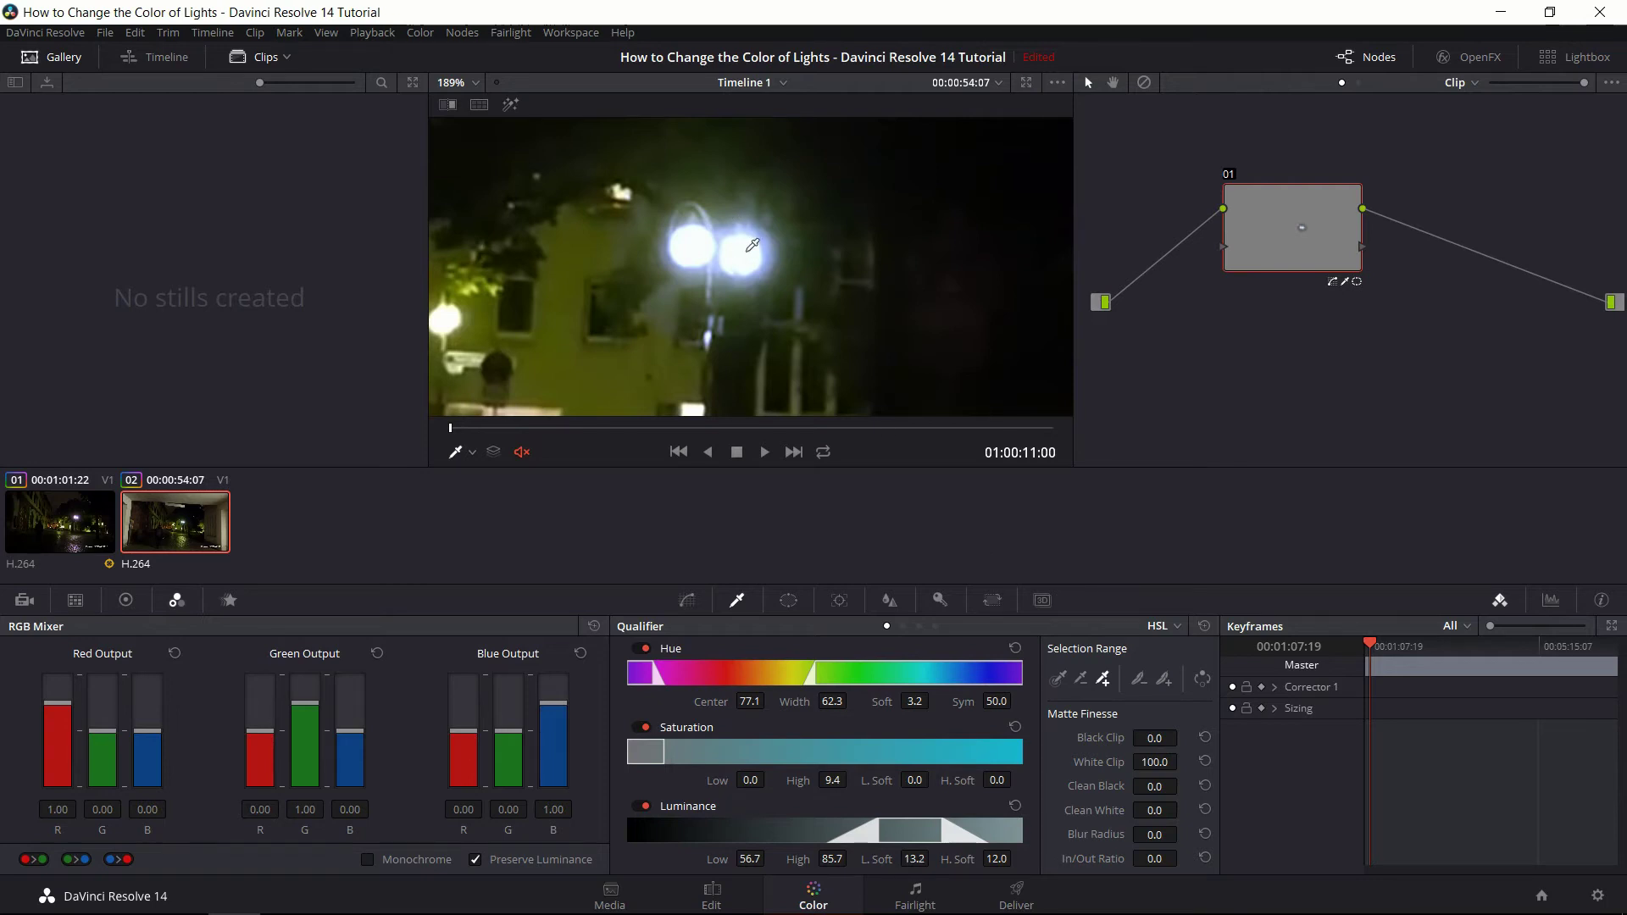
{"action": "left_click", "coordinate": [787, 198]}
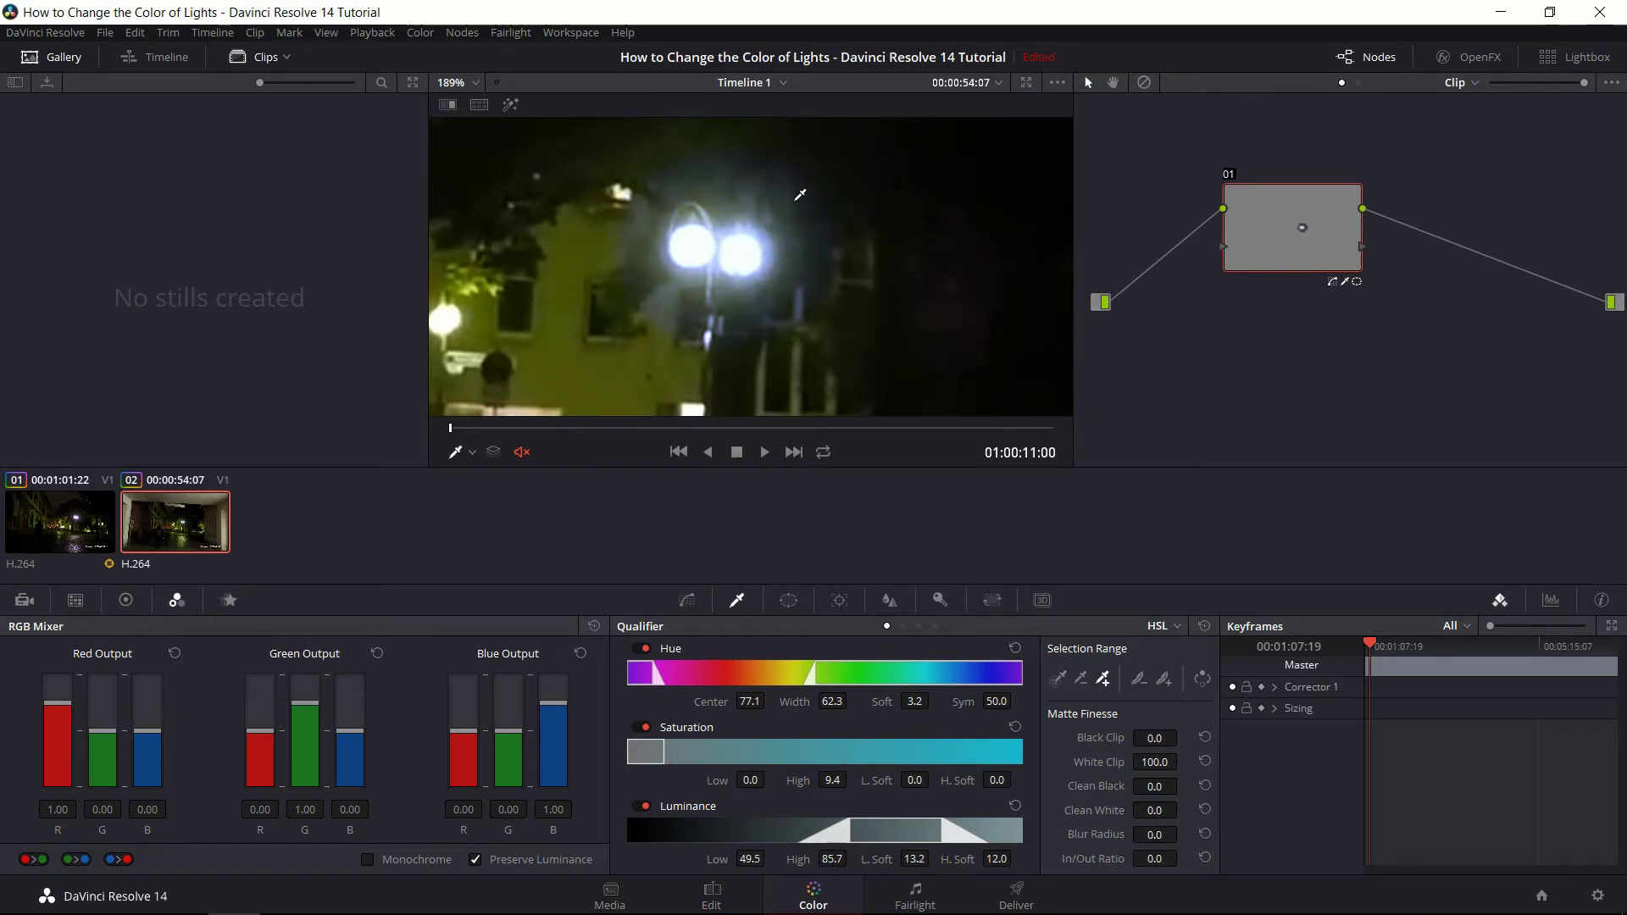
{"action": "key", "text": "ctrl+z"}
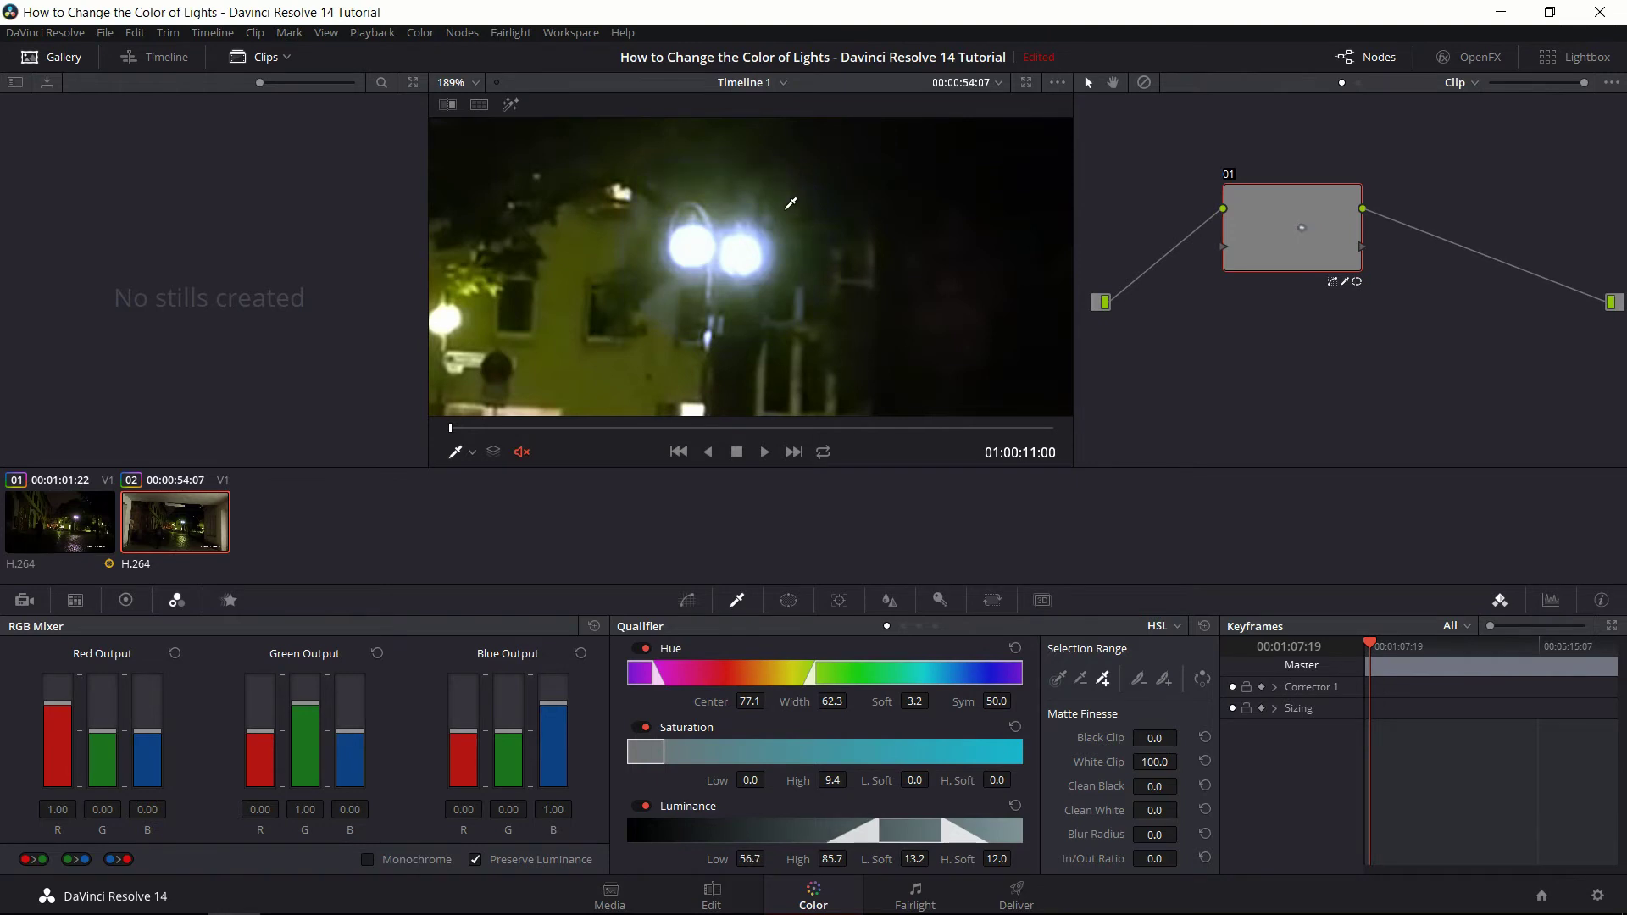
- Add a linear window to the node and place it over the light reflection on the pavement, at Pan 51.86 and Tilt 46.62
{"action": "scroll", "coordinate": [854, 280], "scroll_direction": "down", "scroll_amount": 1}
{"action": "left_click_drag", "start_coordinate": [854, 280], "coordinate": [878, 358]}
{"action": "scroll", "coordinate": [877, 357], "scroll_direction": "down", "scroll_amount": 5}
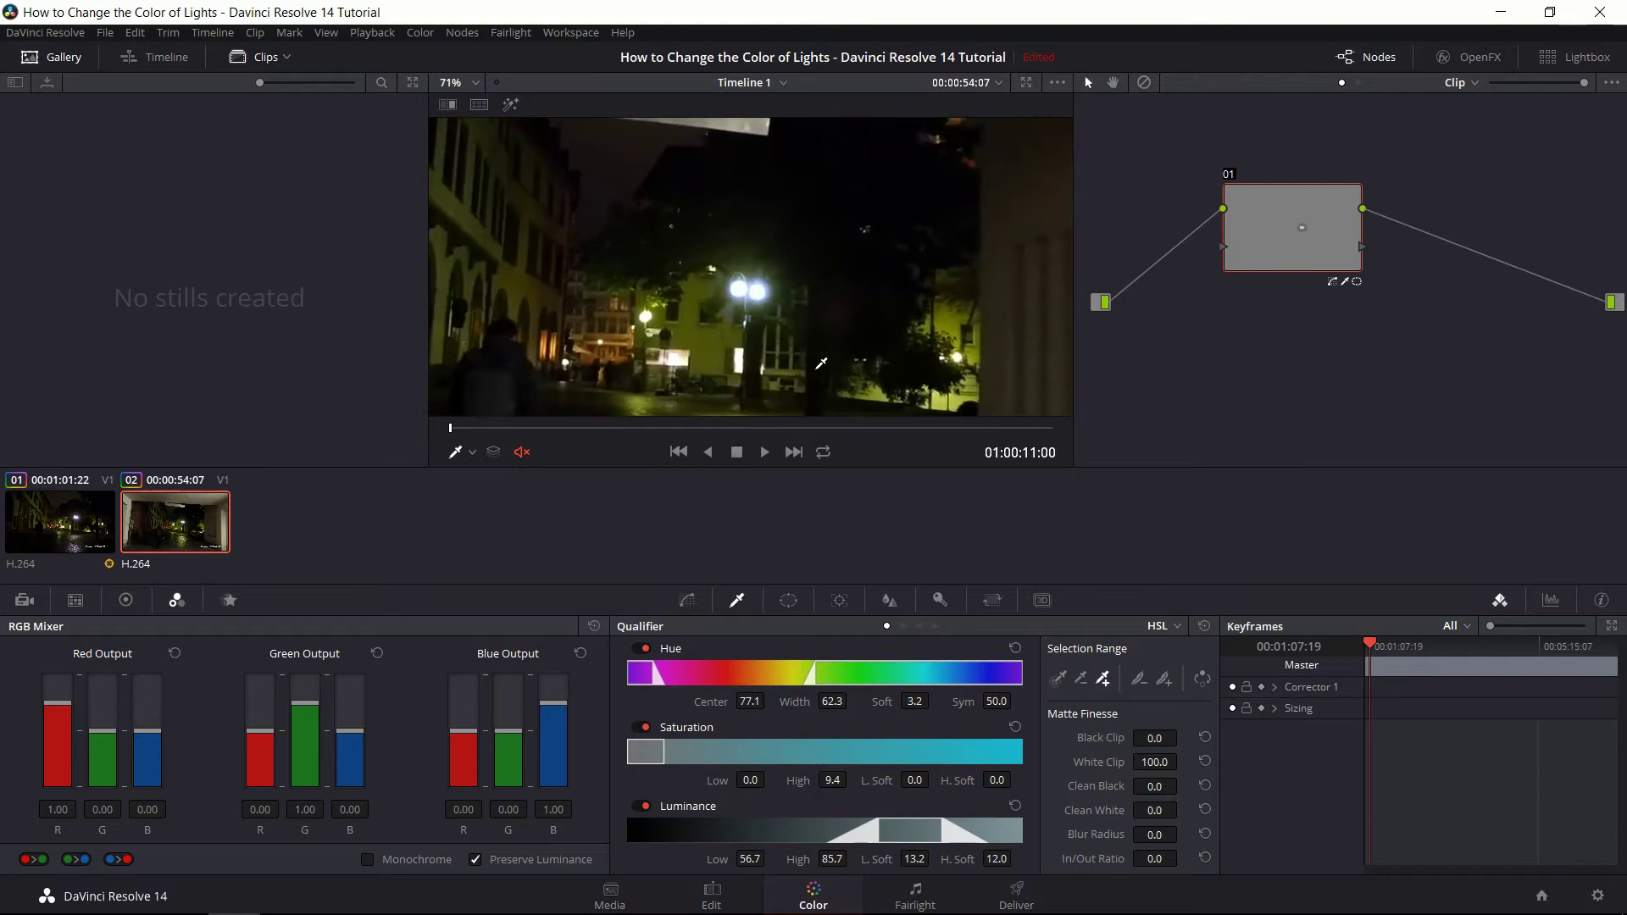
{"action": "left_click_drag", "start_coordinate": [766, 330], "coordinate": [767, 261]}
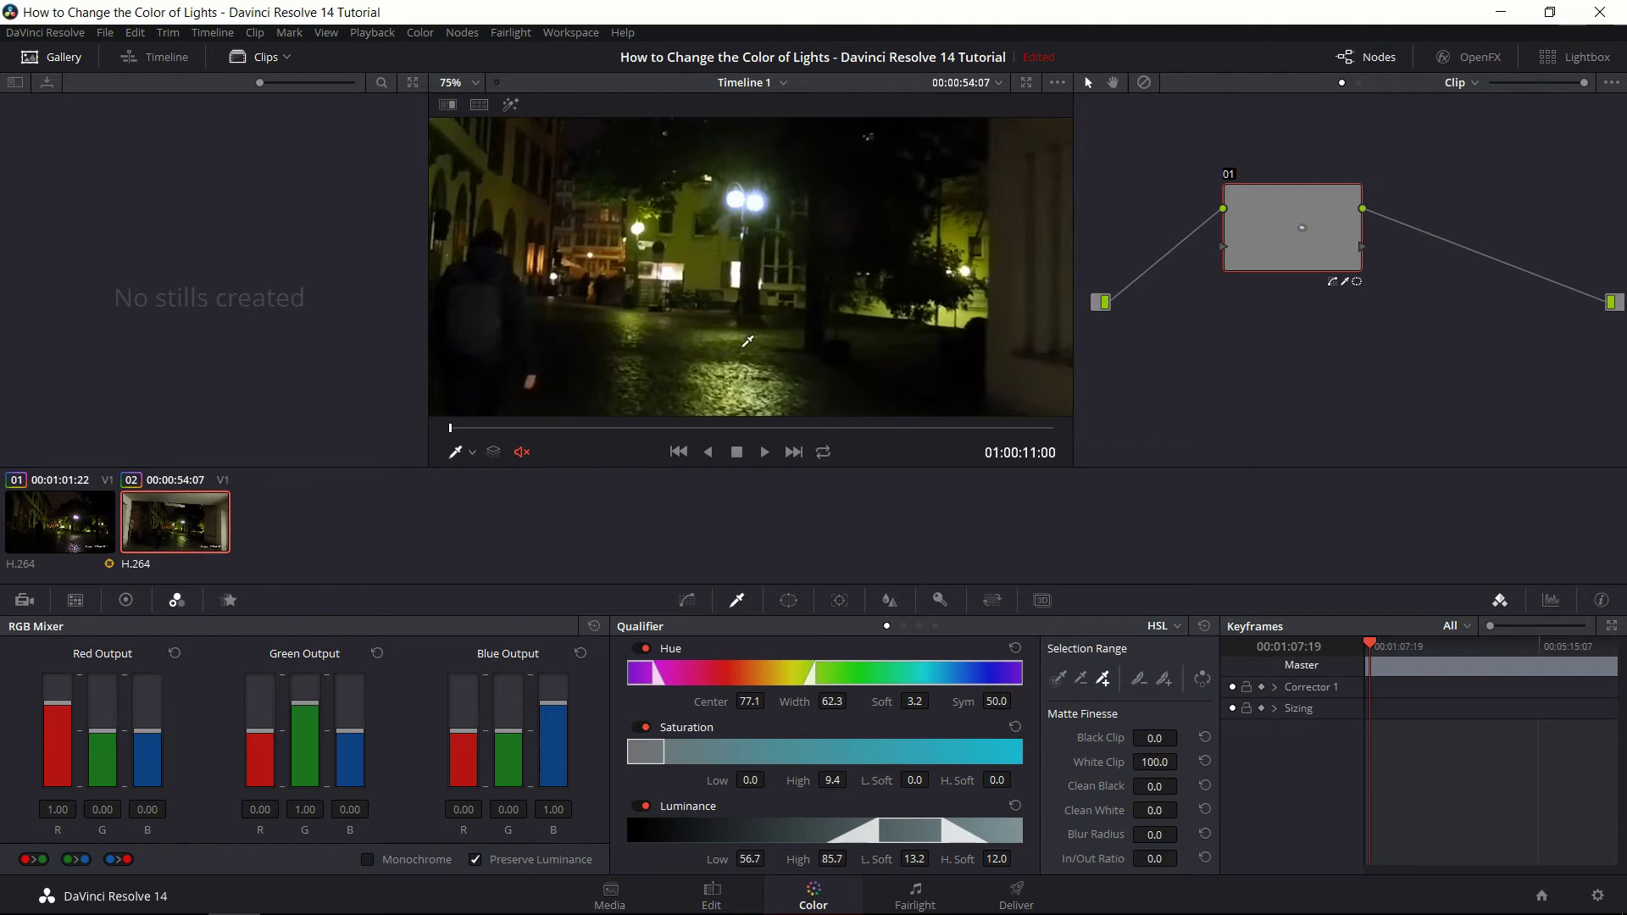
{"action": "mouse_move", "coordinate": [748, 341]}
{"action": "left_mouse_down"}
{"action": "mouse_move", "coordinate": [739, 359]}
{"action": "mouse_move", "coordinate": [722, 334]}
{"action": "left_mouse_up"}
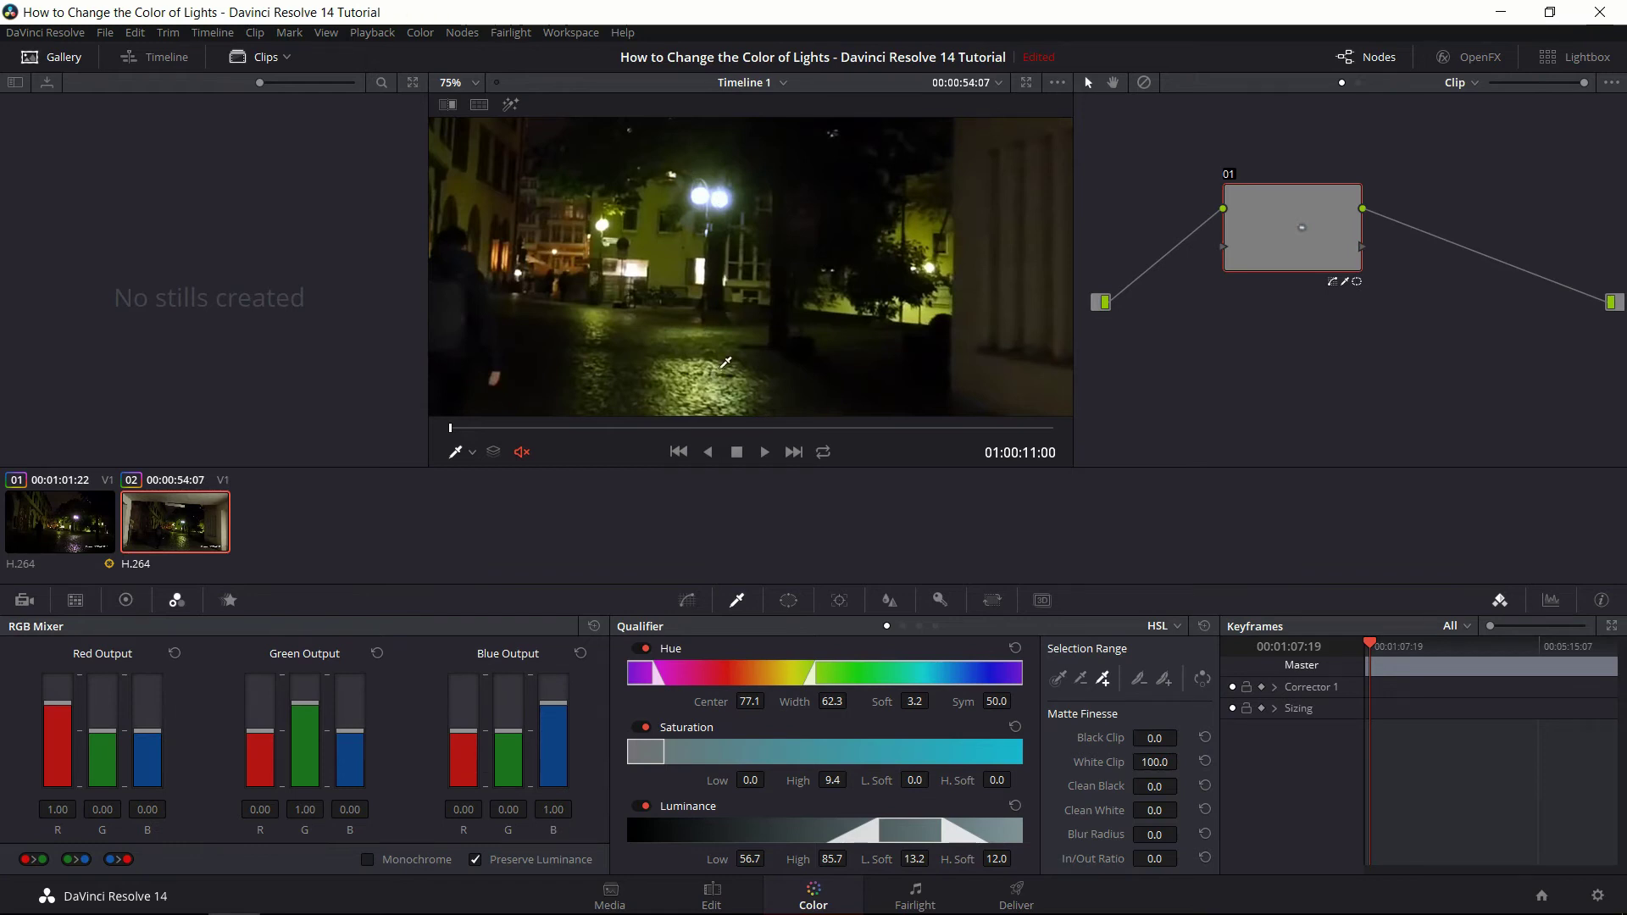
{"action": "mouse_move", "coordinate": [723, 369]}
{"action": "left_mouse_down"}
{"action": "mouse_move", "coordinate": [703, 343]}
{"action": "mouse_move", "coordinate": [743, 324]}
{"action": "mouse_move", "coordinate": [727, 398]}
{"action": "left_mouse_up"}
{"action": "scroll", "coordinate": [753, 343], "scroll_direction": "up", "scroll_amount": 1}
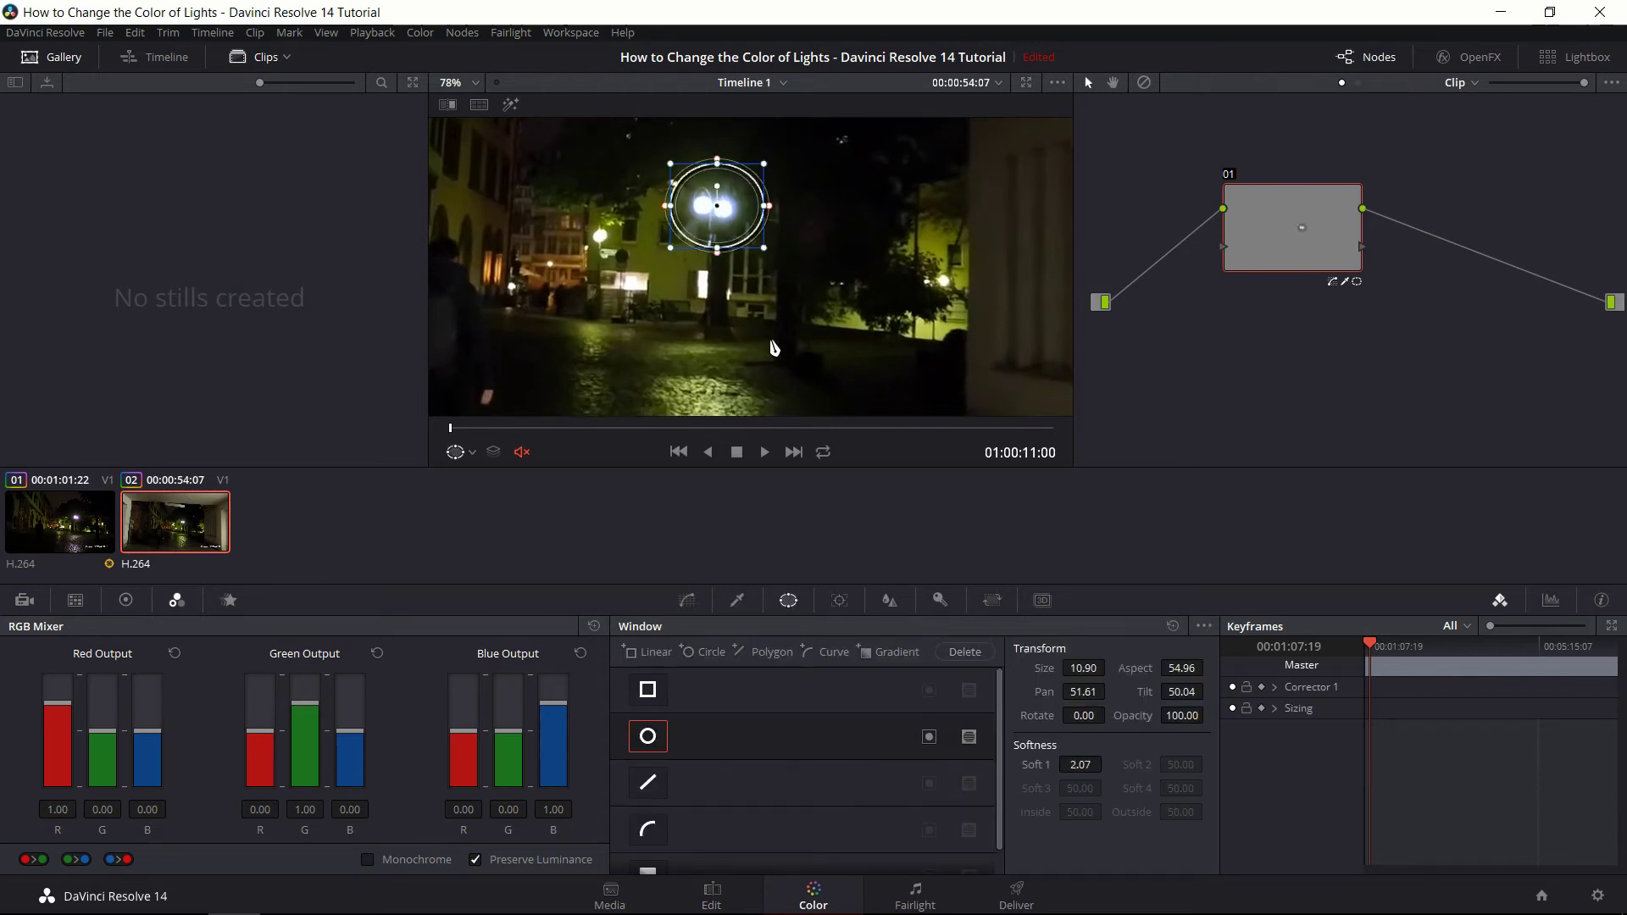
{"action": "scroll", "coordinate": [773, 347], "scroll_direction": "down", "scroll_amount": 2}
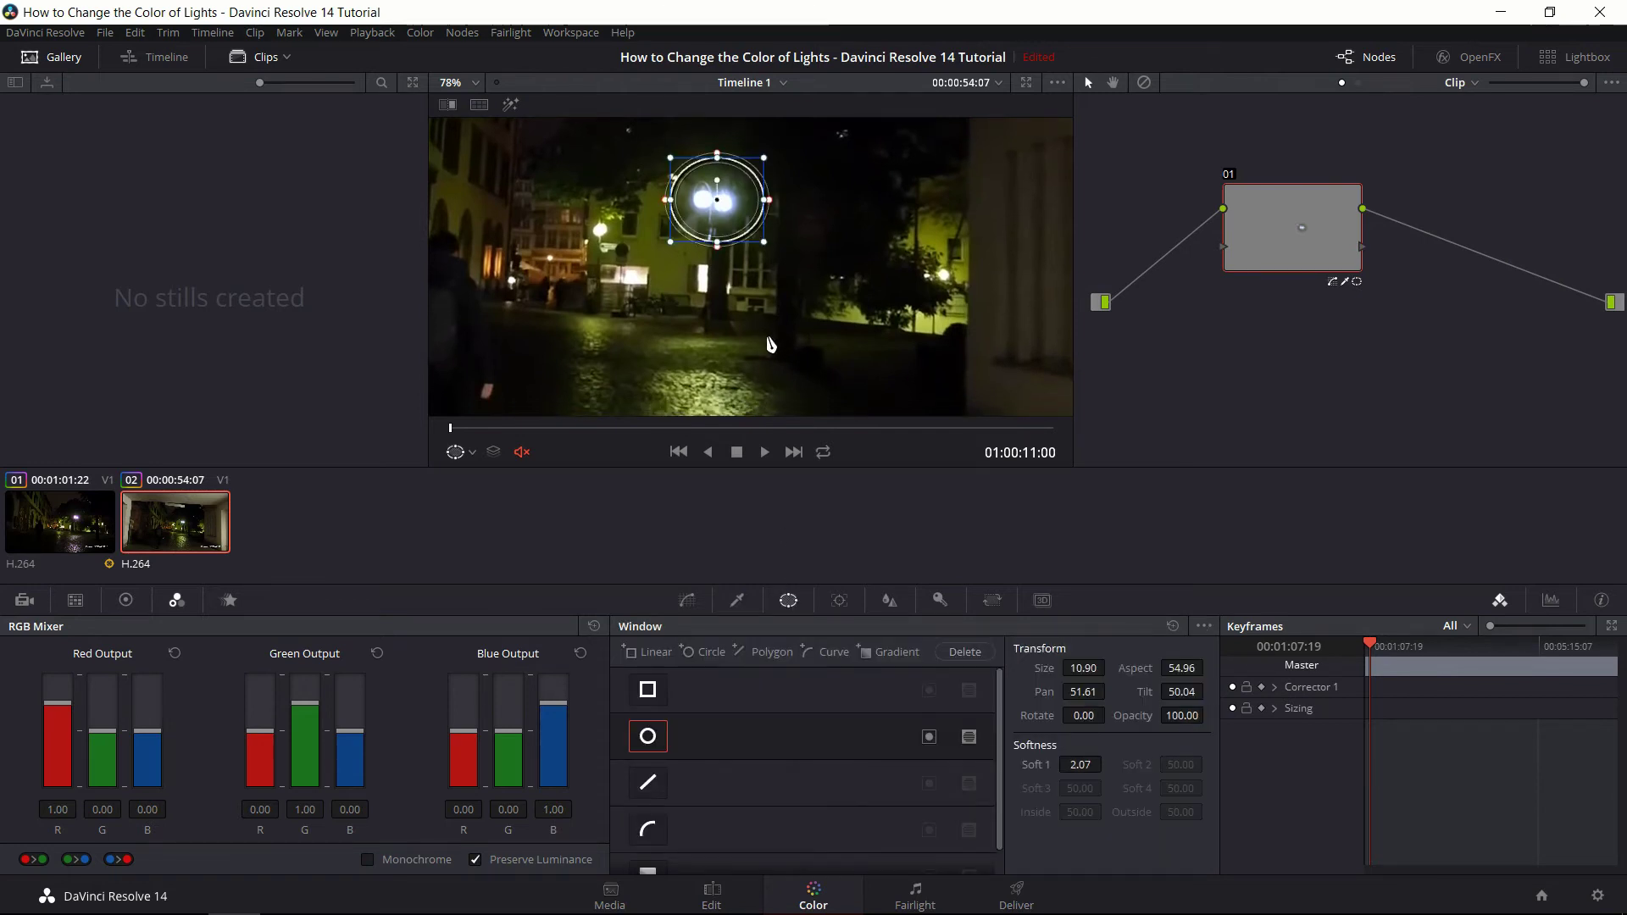
{"action": "left_click", "coordinate": [648, 690]}
{"action": "scroll", "coordinate": [771, 316], "scroll_direction": "down", "scroll_amount": 3}
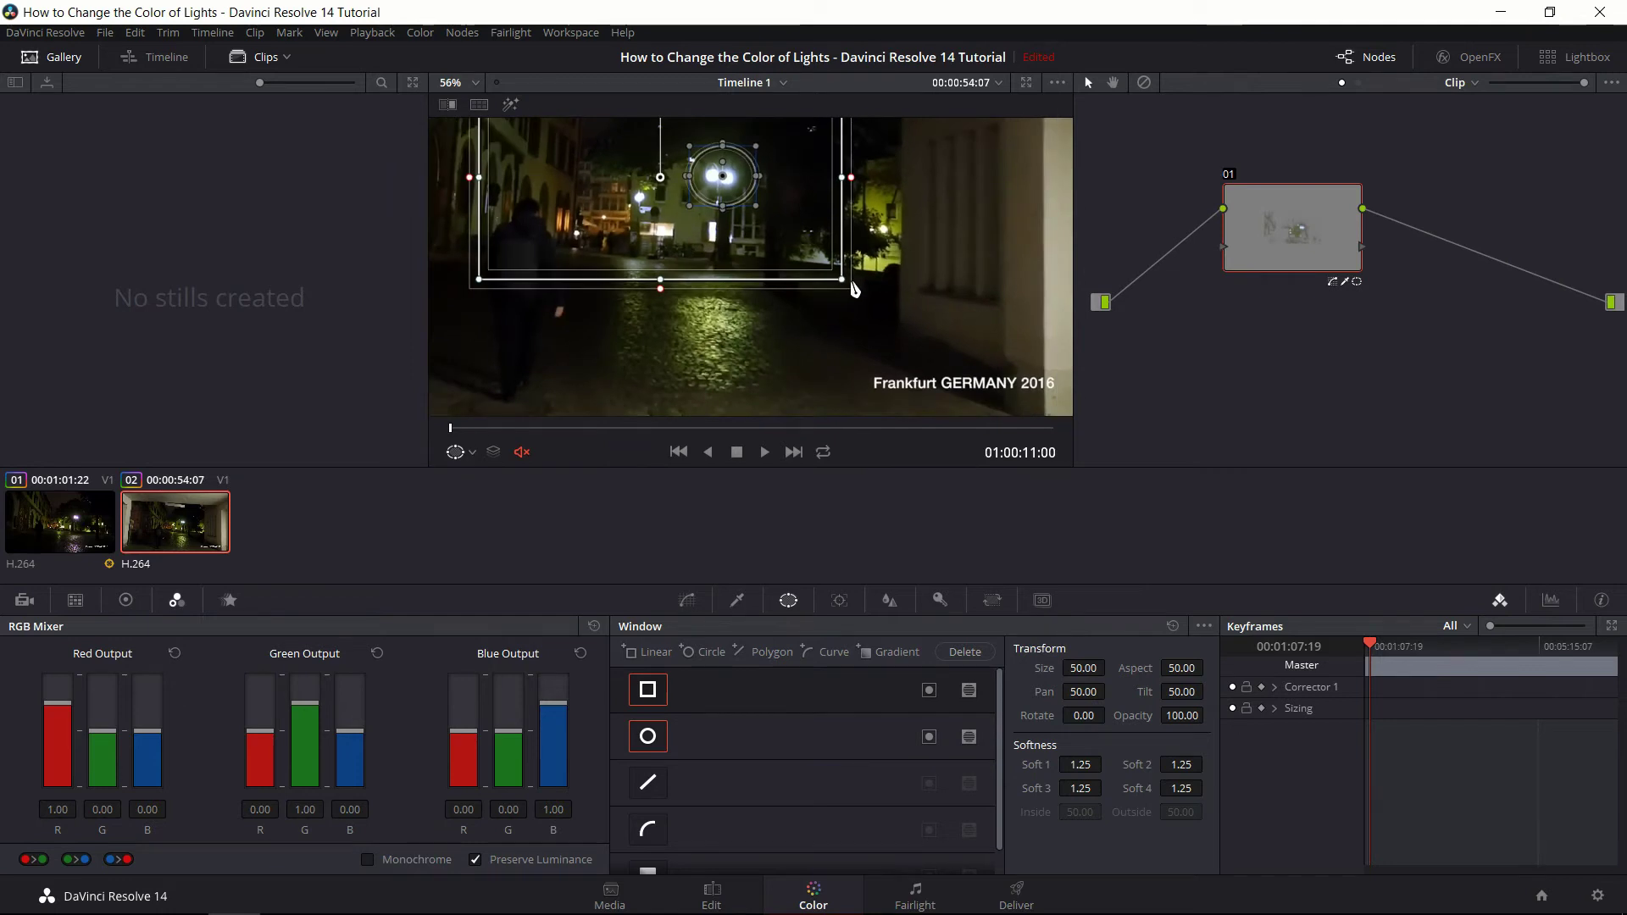
{"action": "scroll", "coordinate": [767, 210], "scroll_direction": "down", "scroll_amount": 3}
{"action": "left_click_drag", "start_coordinate": [683, 219], "coordinate": [736, 299]}
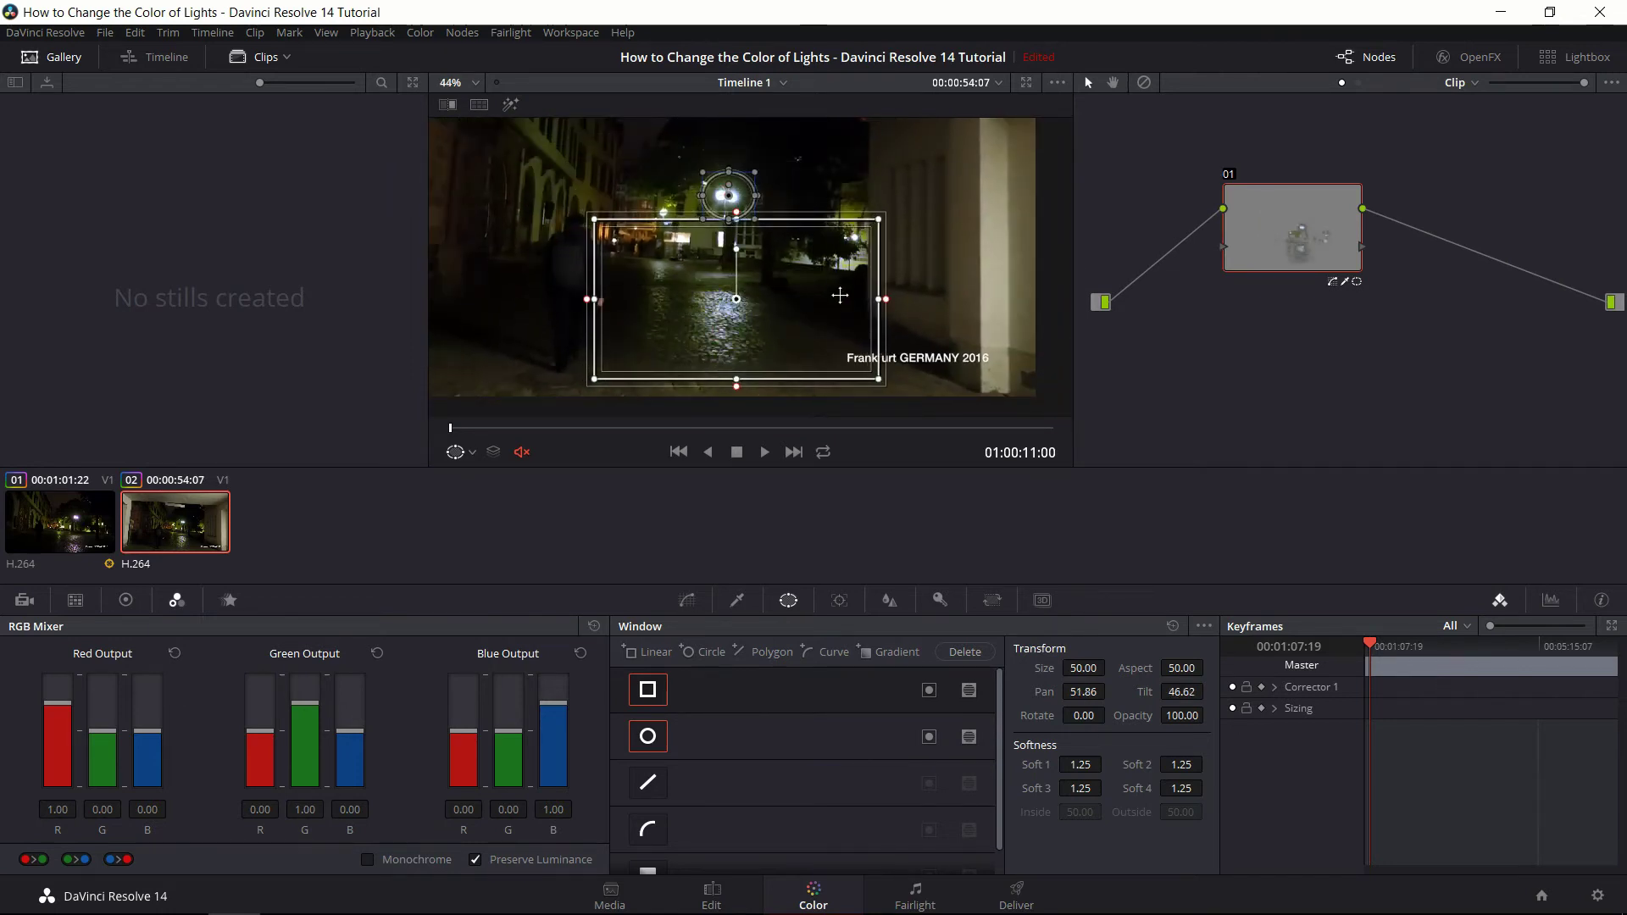
- Pull in the linear window's corners and right side to form a trapezoid around the lamps' reflection on the pavement
{"action": "scroll", "coordinate": [847, 271], "scroll_direction": "up", "scroll_amount": 2}
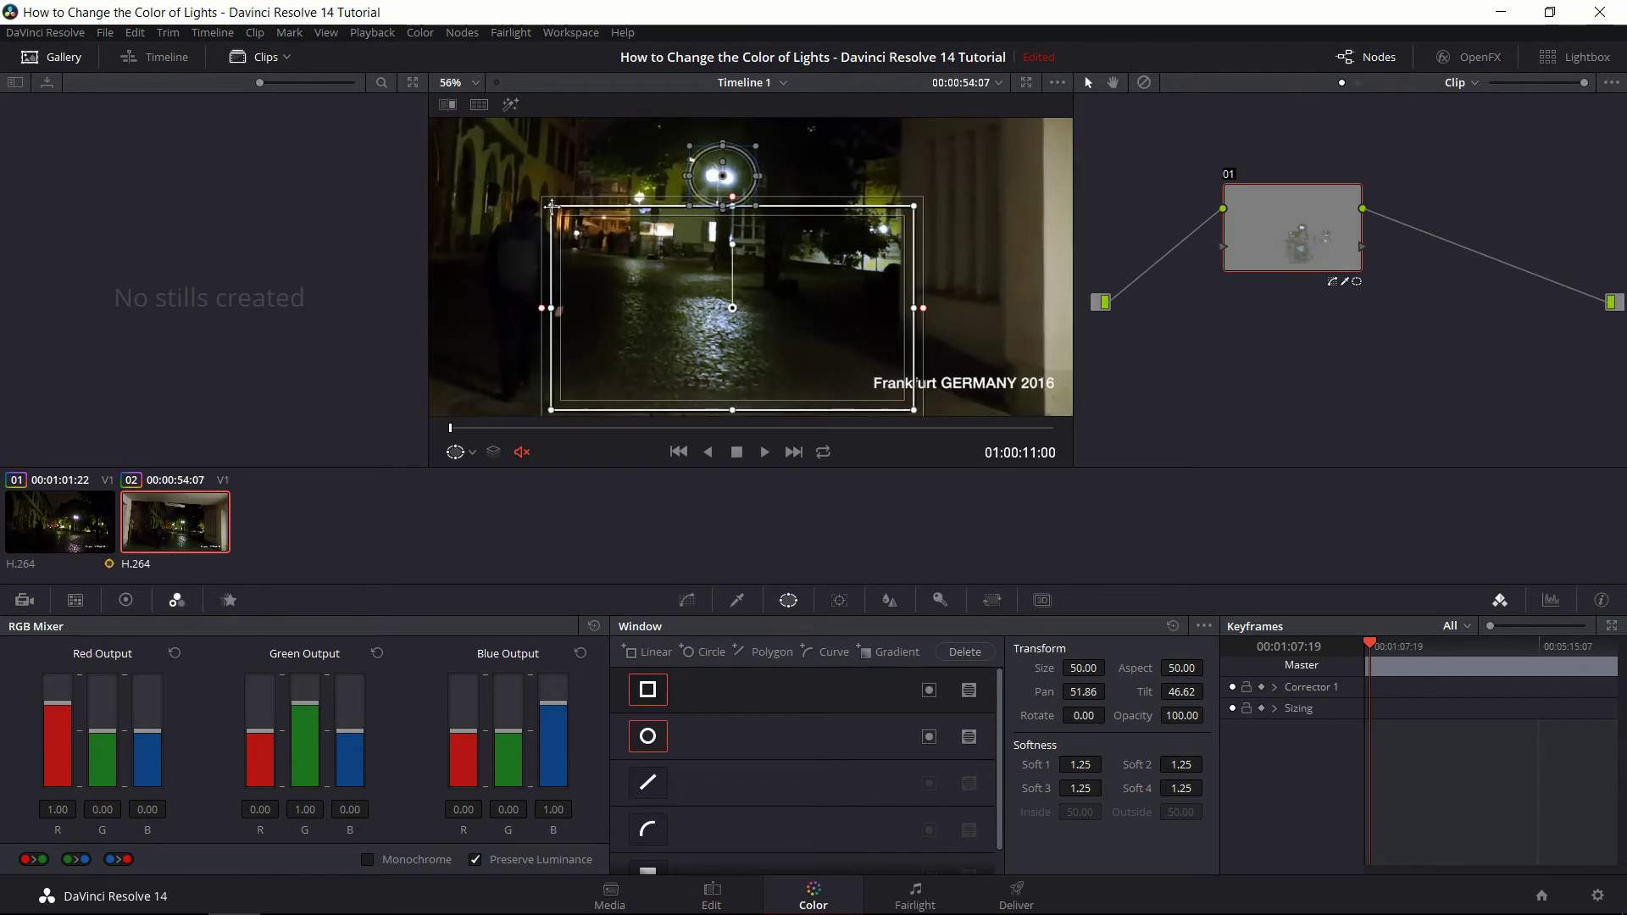
{"action": "left_click_drag", "start_coordinate": [556, 210], "coordinate": [642, 254]}
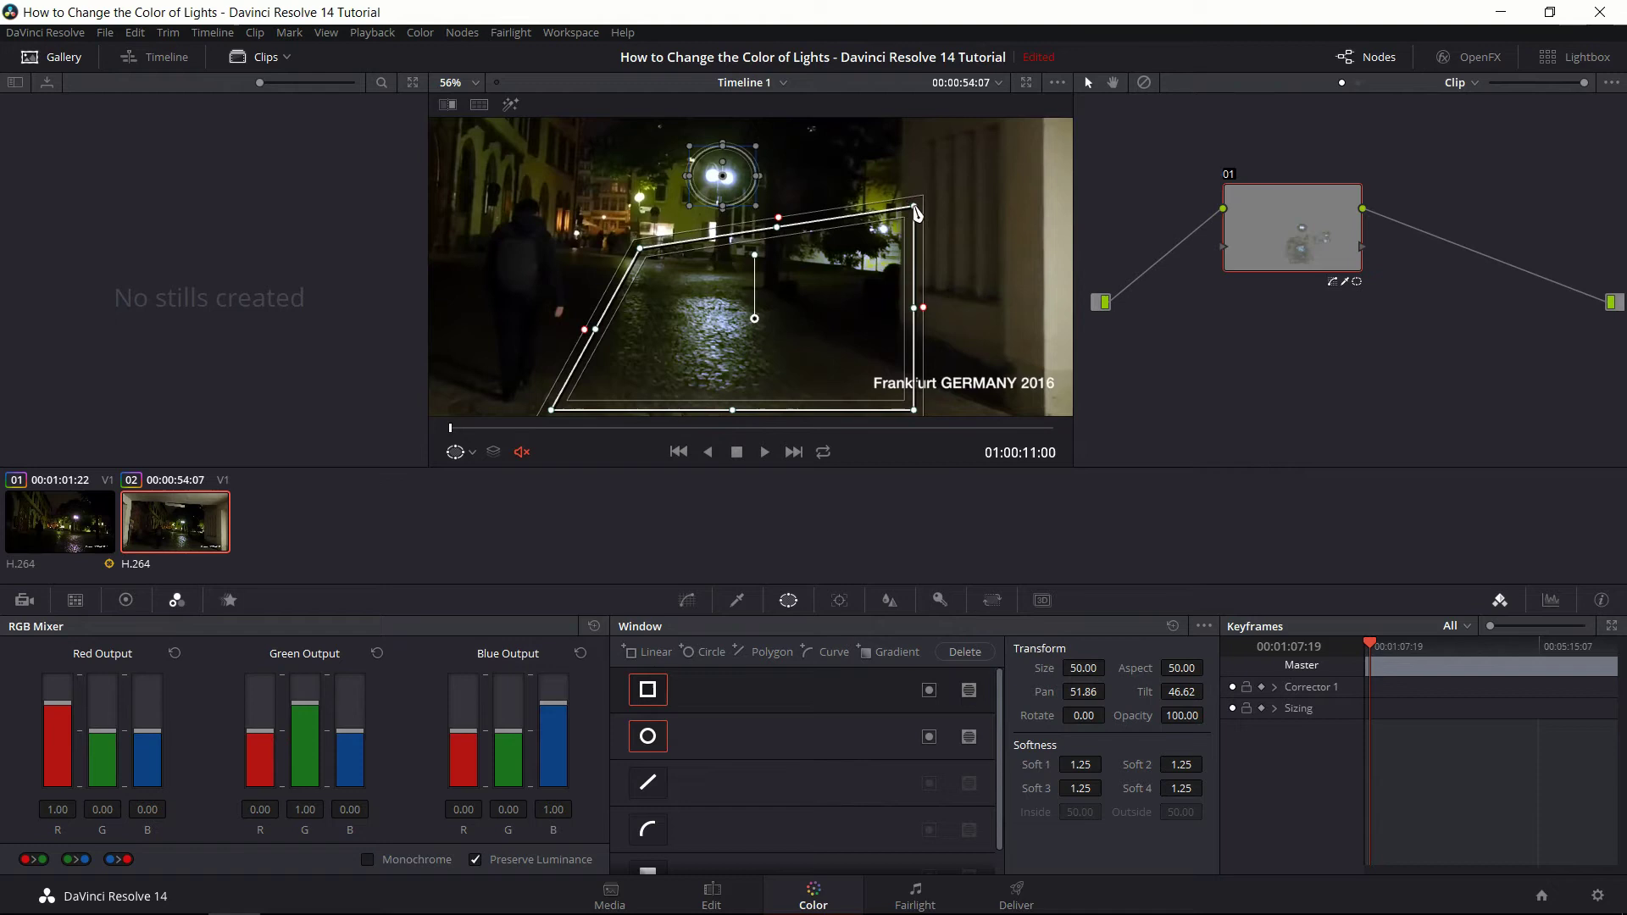
{"action": "left_click_drag", "start_coordinate": [916, 212], "coordinate": [882, 273]}
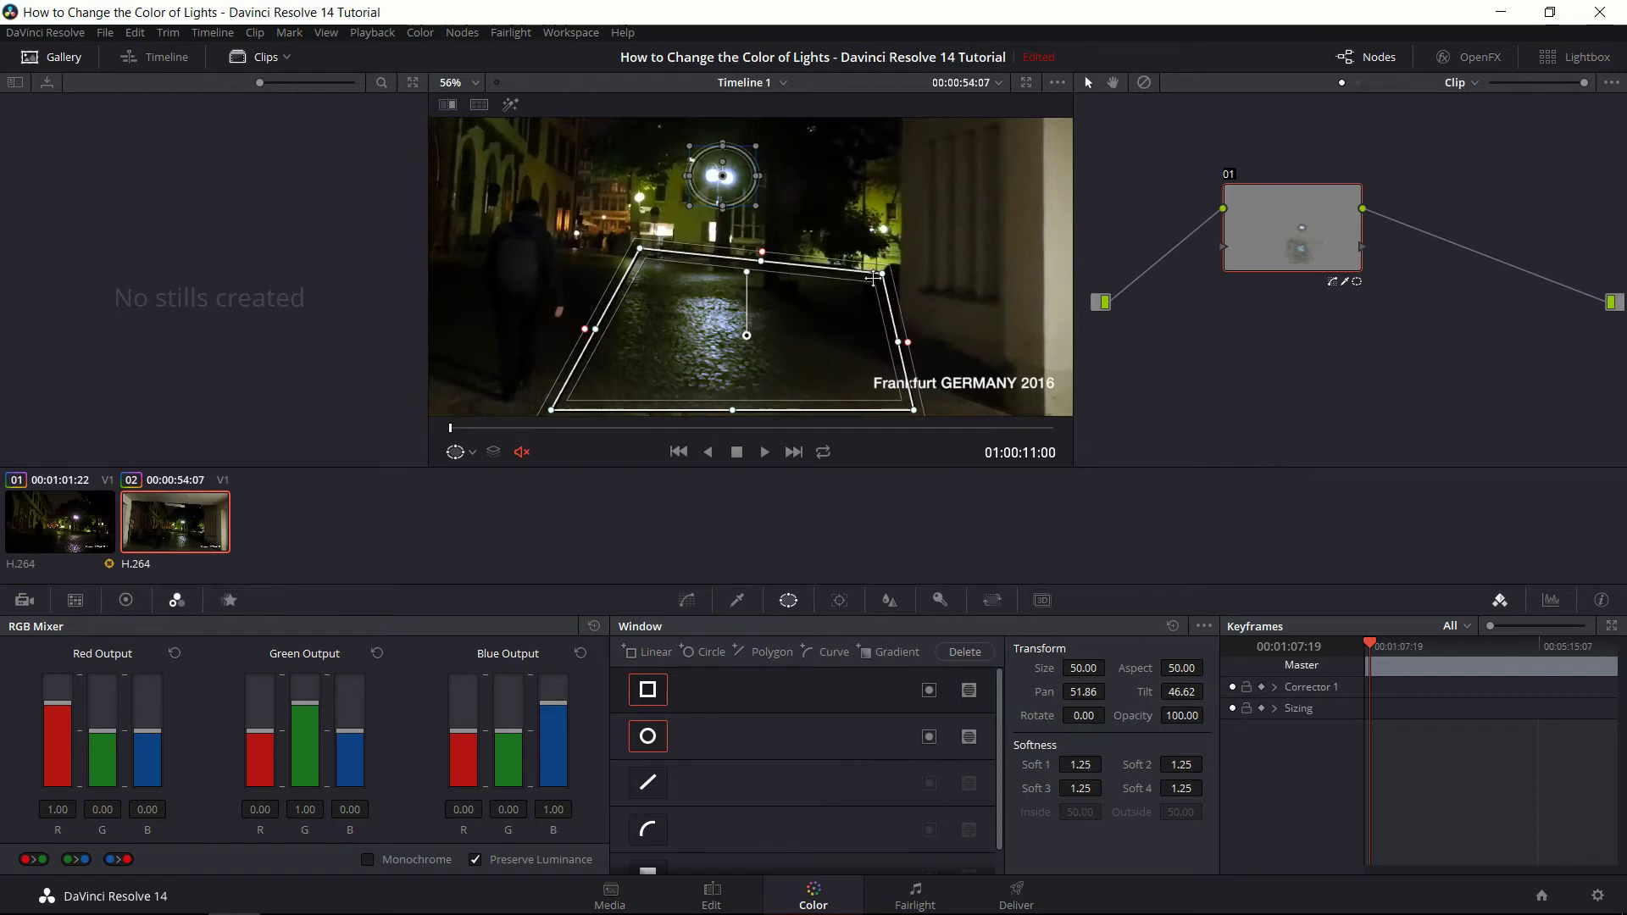
{"action": "scroll", "coordinate": [697, 351], "scroll_direction": "down", "scroll_amount": 1}
{"action": "left_click_drag", "start_coordinate": [891, 338], "coordinate": [873, 334]}
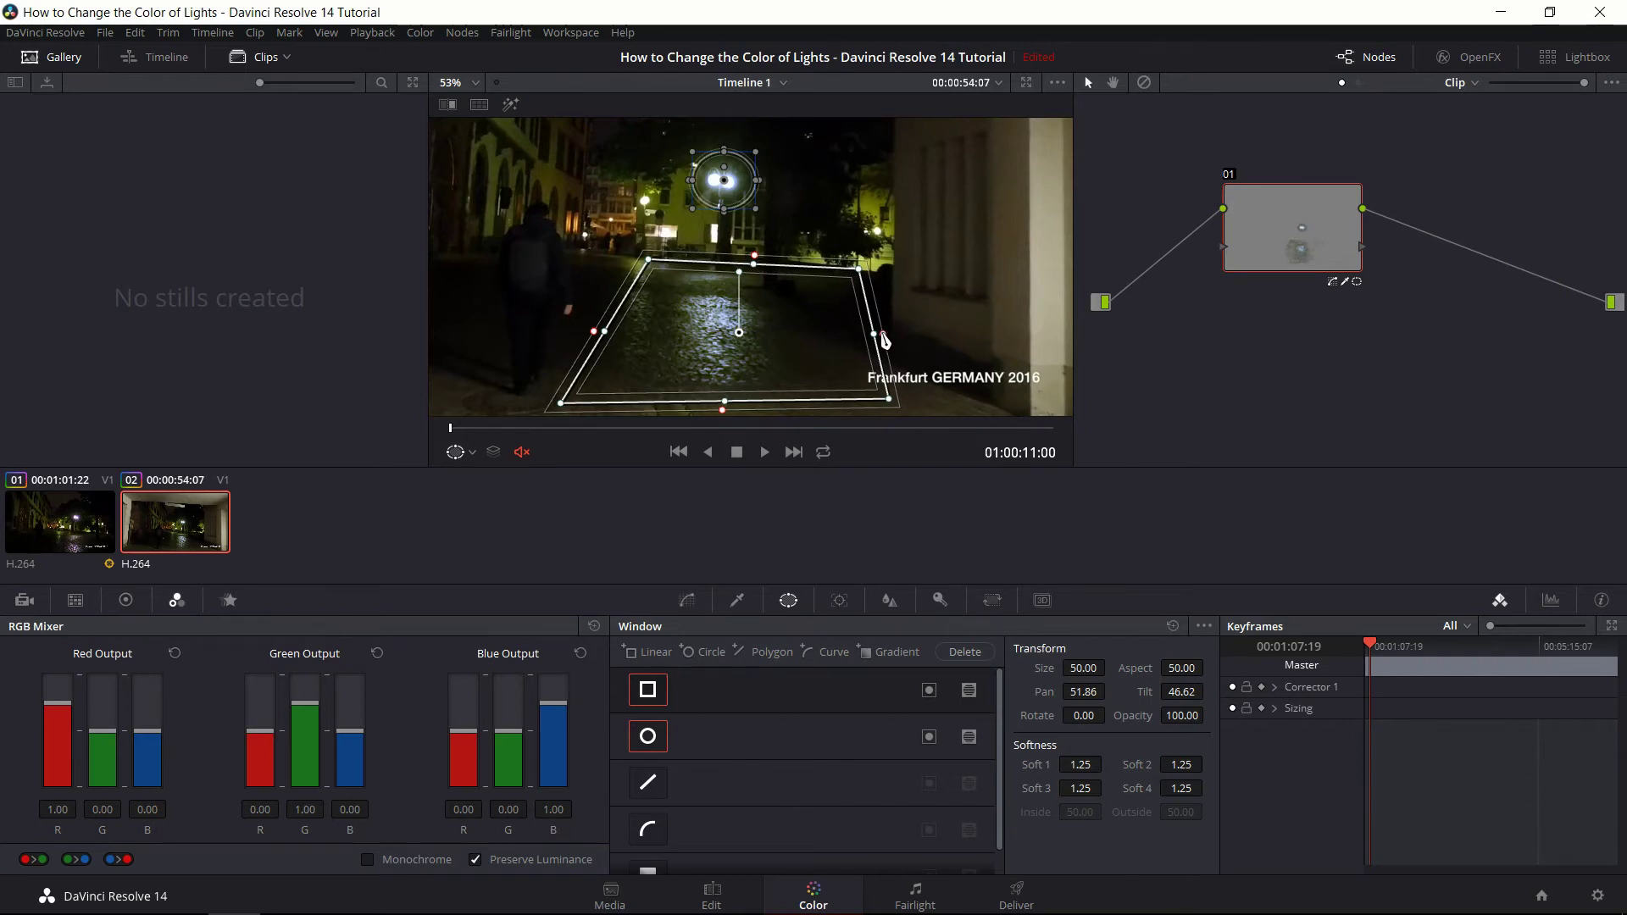
- Soften the linear window's edges to Soft 1 3.29, Soft 2 2.38, Soft 3 3.21 and Soft 4 1.84
{"action": "left_click_drag", "start_coordinate": [884, 340], "coordinate": [898, 337]}
{"action": "left_click_drag", "start_coordinate": [766, 262], "coordinate": [767, 253]}
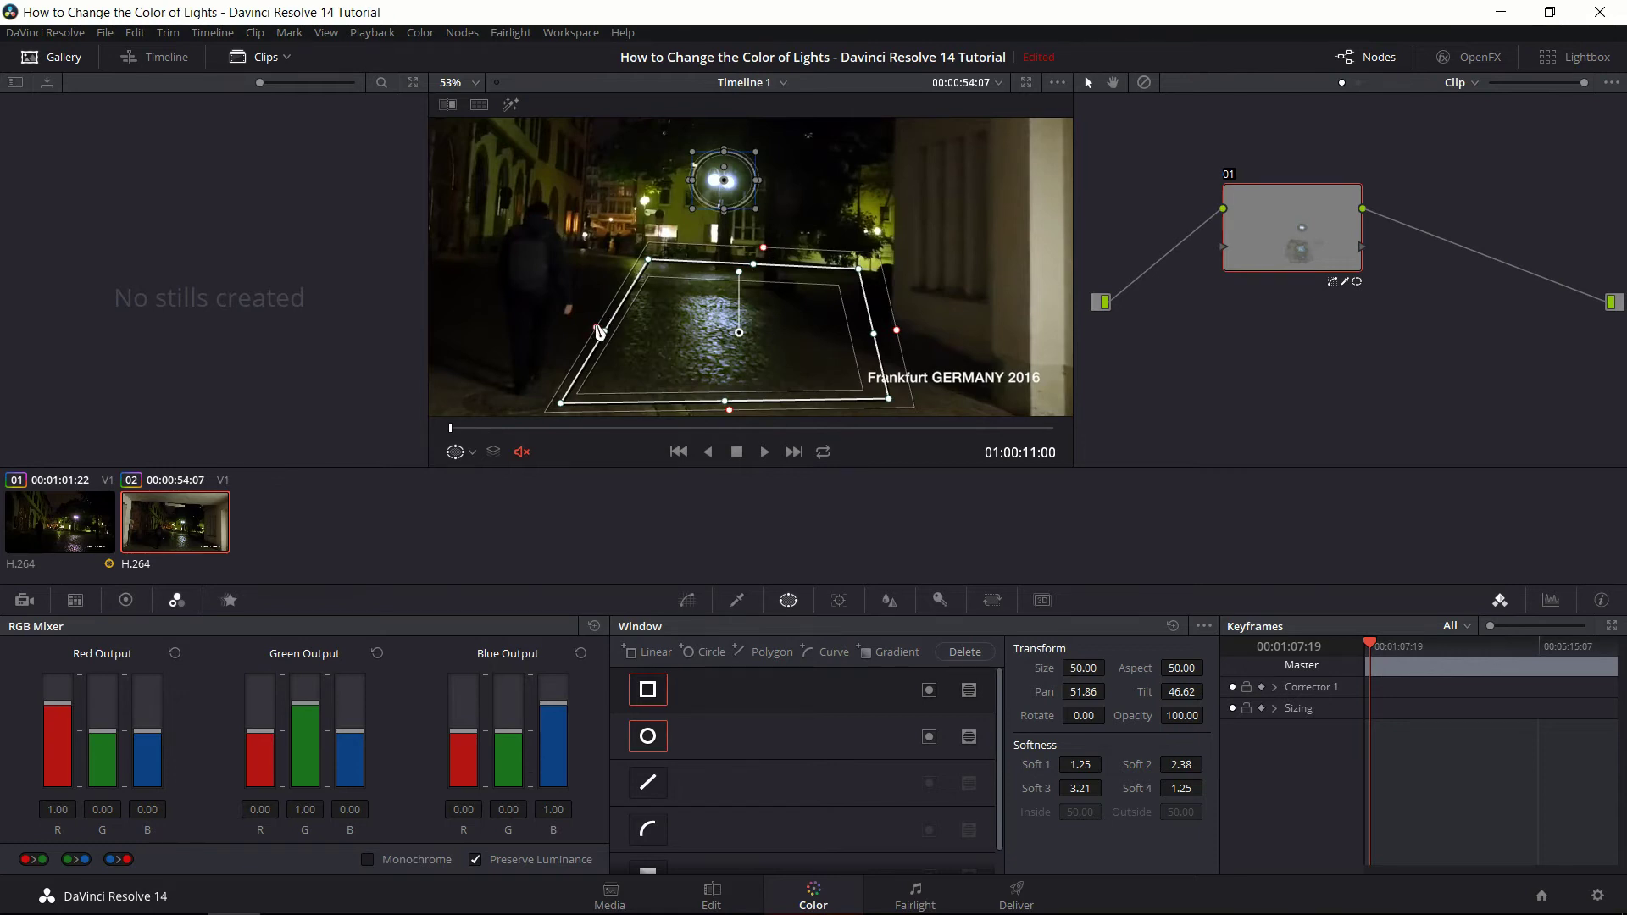
{"action": "left_click_drag", "start_coordinate": [599, 333], "coordinate": [579, 328]}
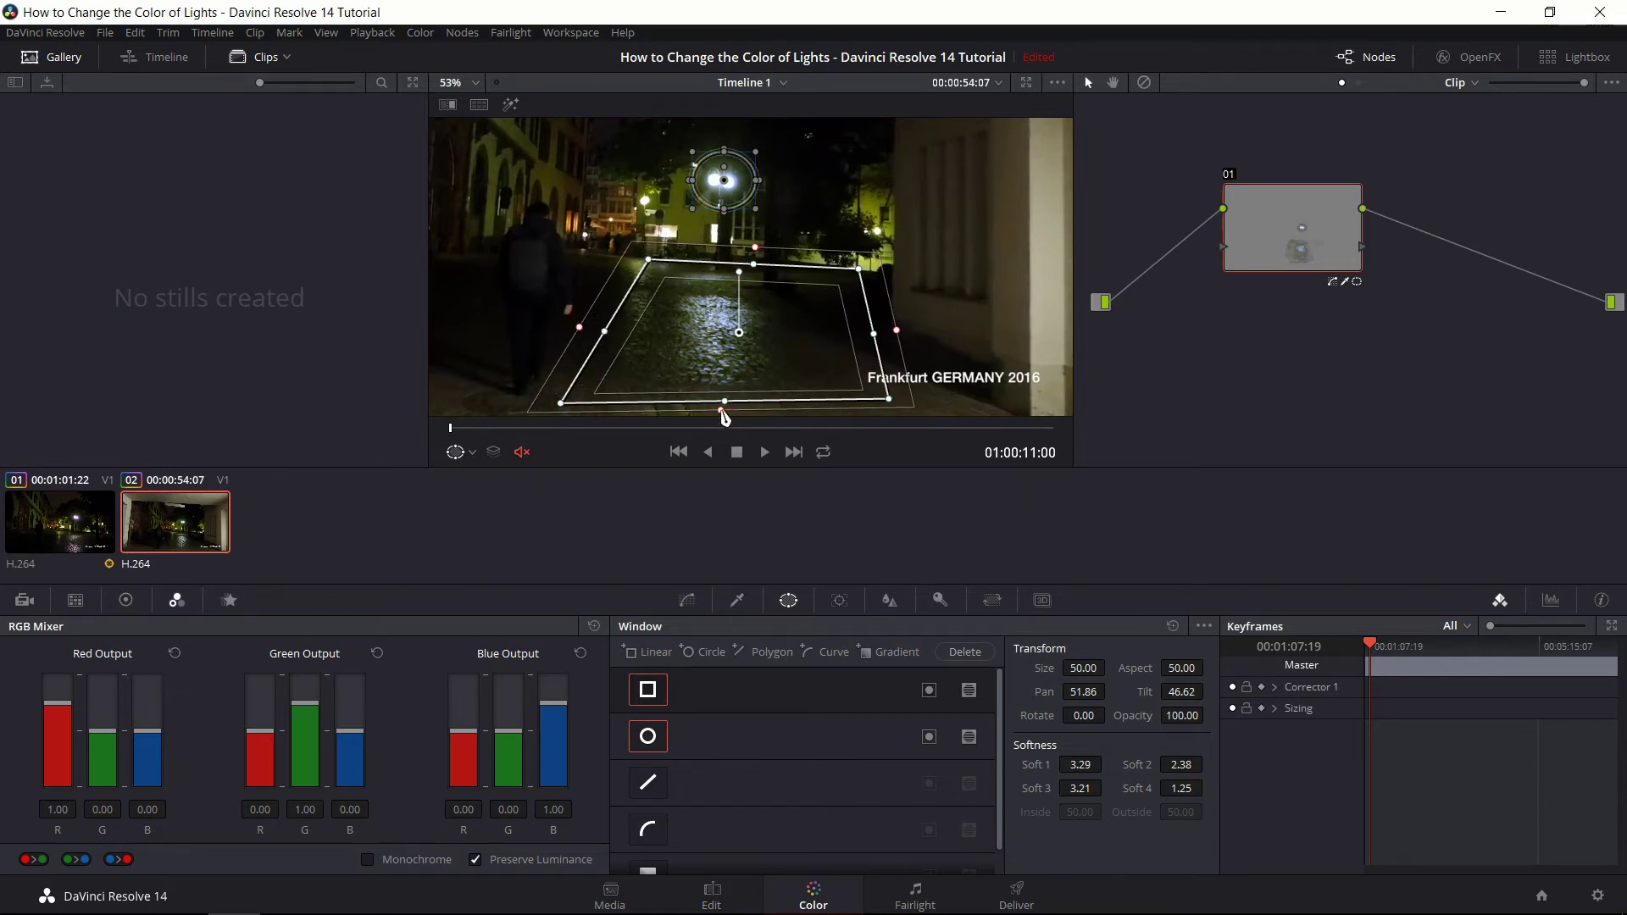
{"action": "left_click_drag", "start_coordinate": [721, 410], "coordinate": [719, 416]}
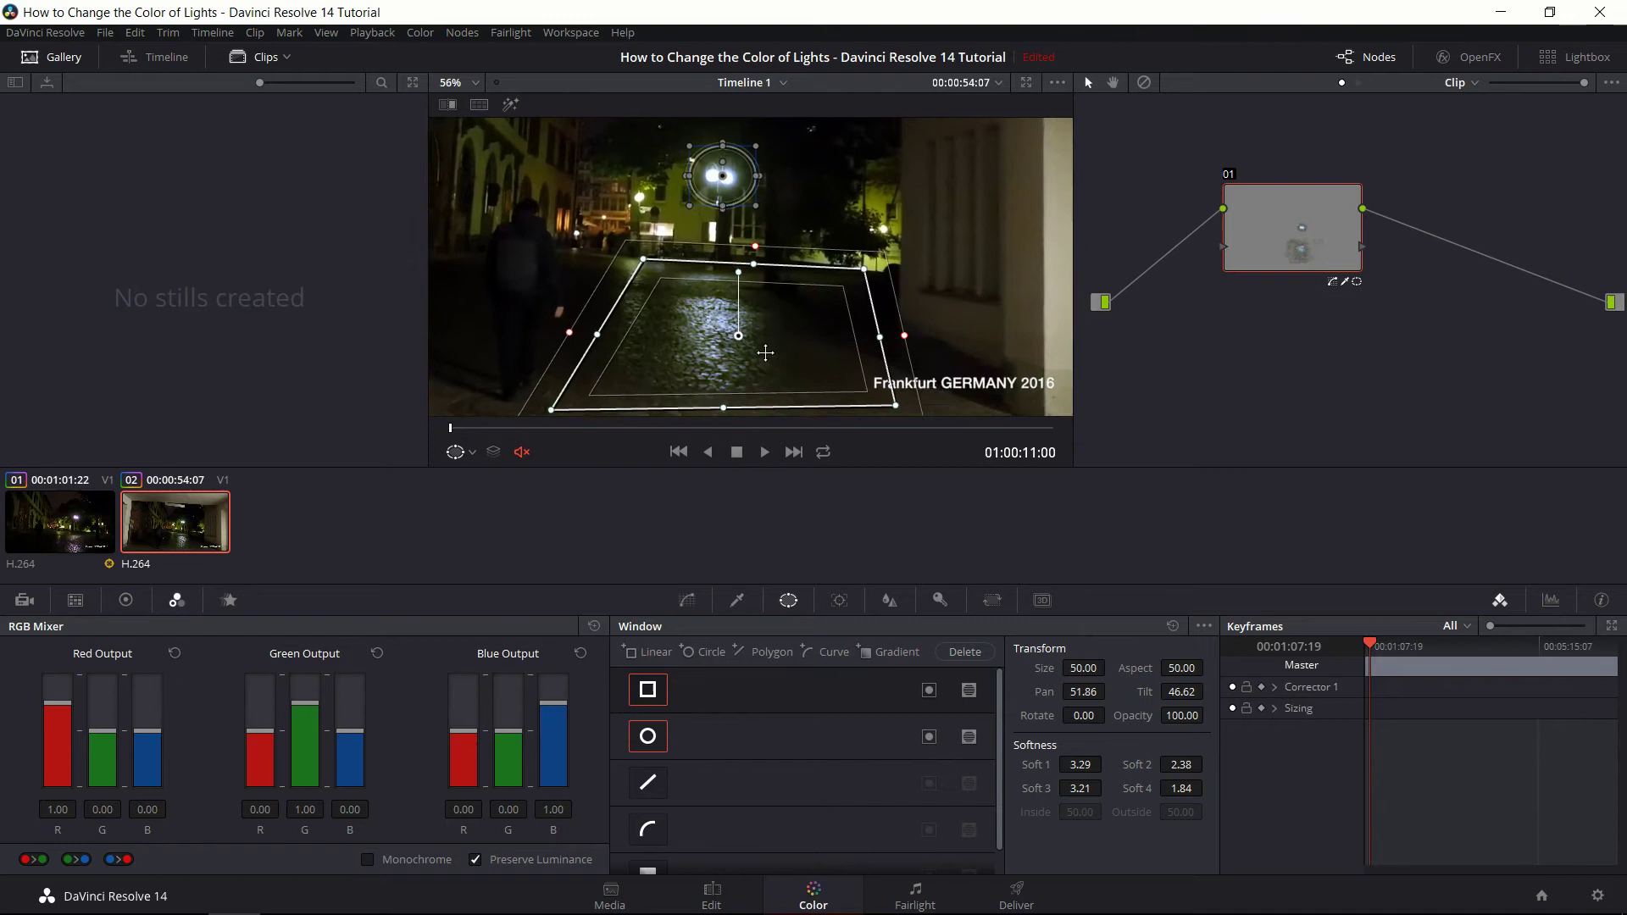
- Shift the linear window slightly over the pavement reflection, to Pan 51.70 and Tilt 47.13
{"action": "scroll", "coordinate": [792, 358], "scroll_direction": "up", "scroll_amount": 3}
{"action": "scroll", "coordinate": [773, 361], "scroll_direction": "down", "scroll_amount": 3}
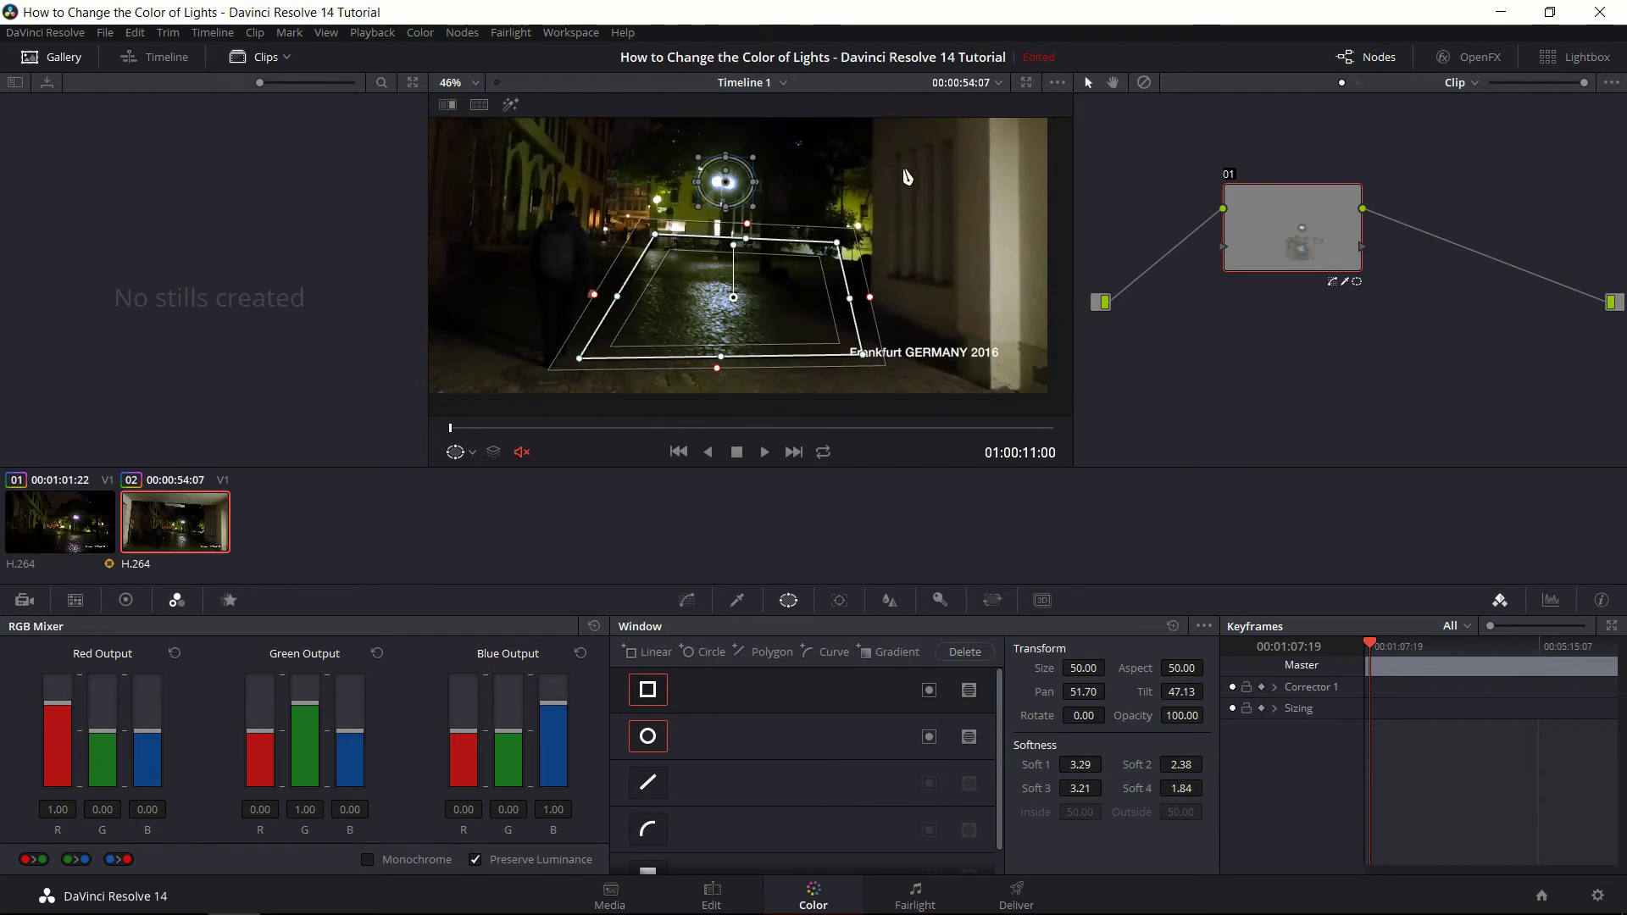
{"action": "scroll", "coordinate": [856, 378], "scroll_direction": "up", "scroll_amount": 1}
{"action": "left_click_drag", "start_coordinate": [856, 378], "coordinate": [767, 333]}
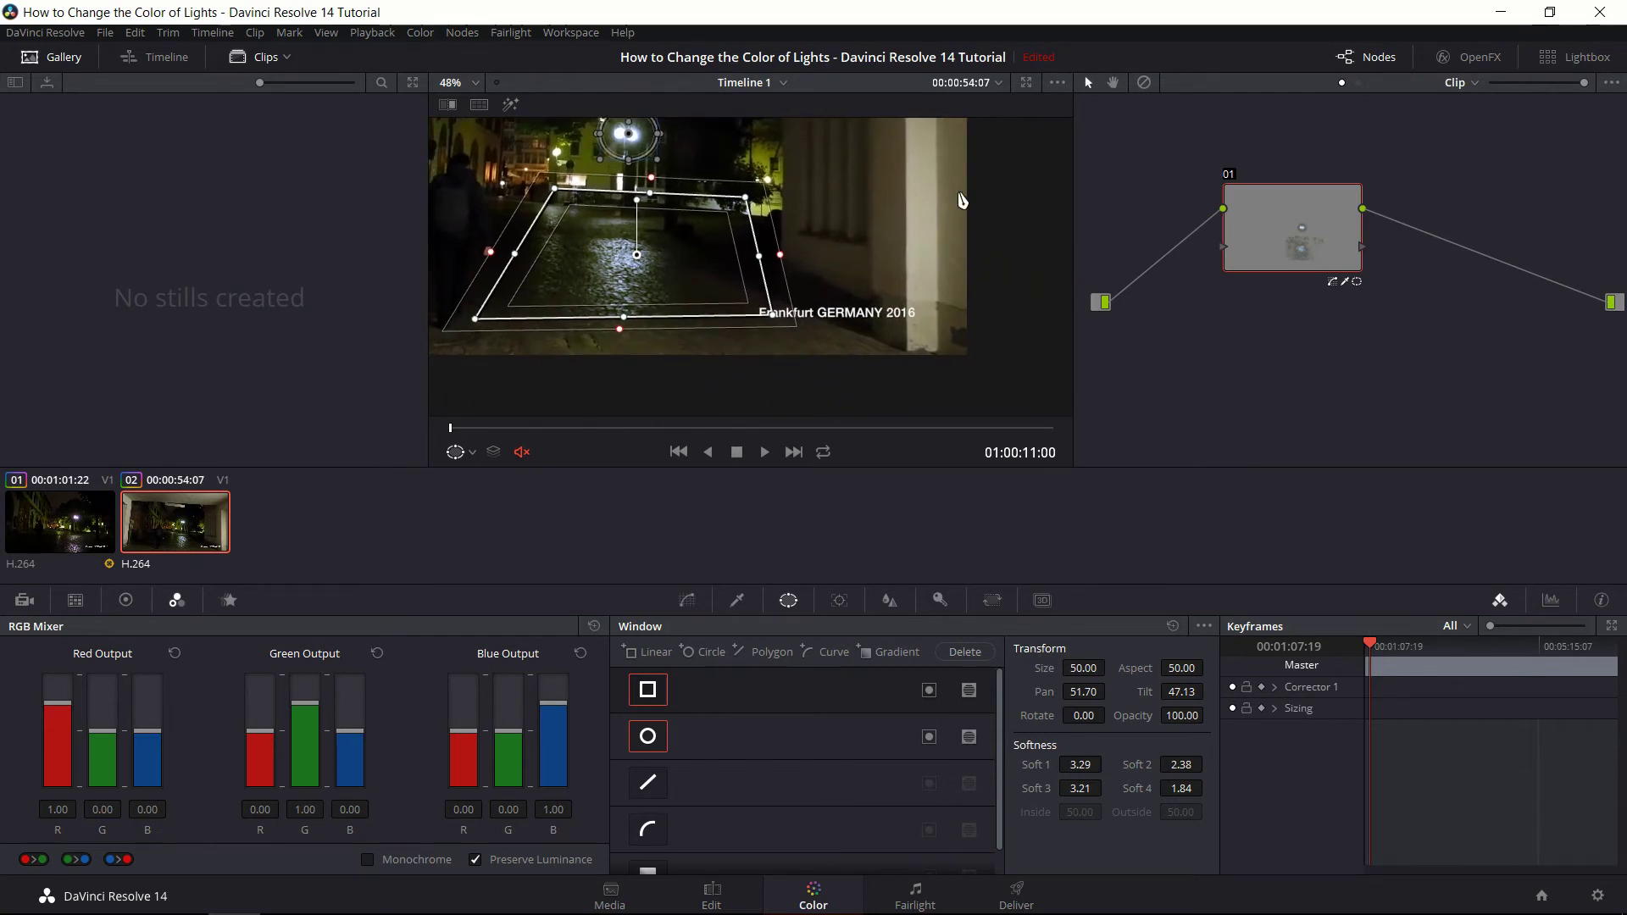
{"action": "left_click_drag", "start_coordinate": [874, 224], "coordinate": [970, 277]}
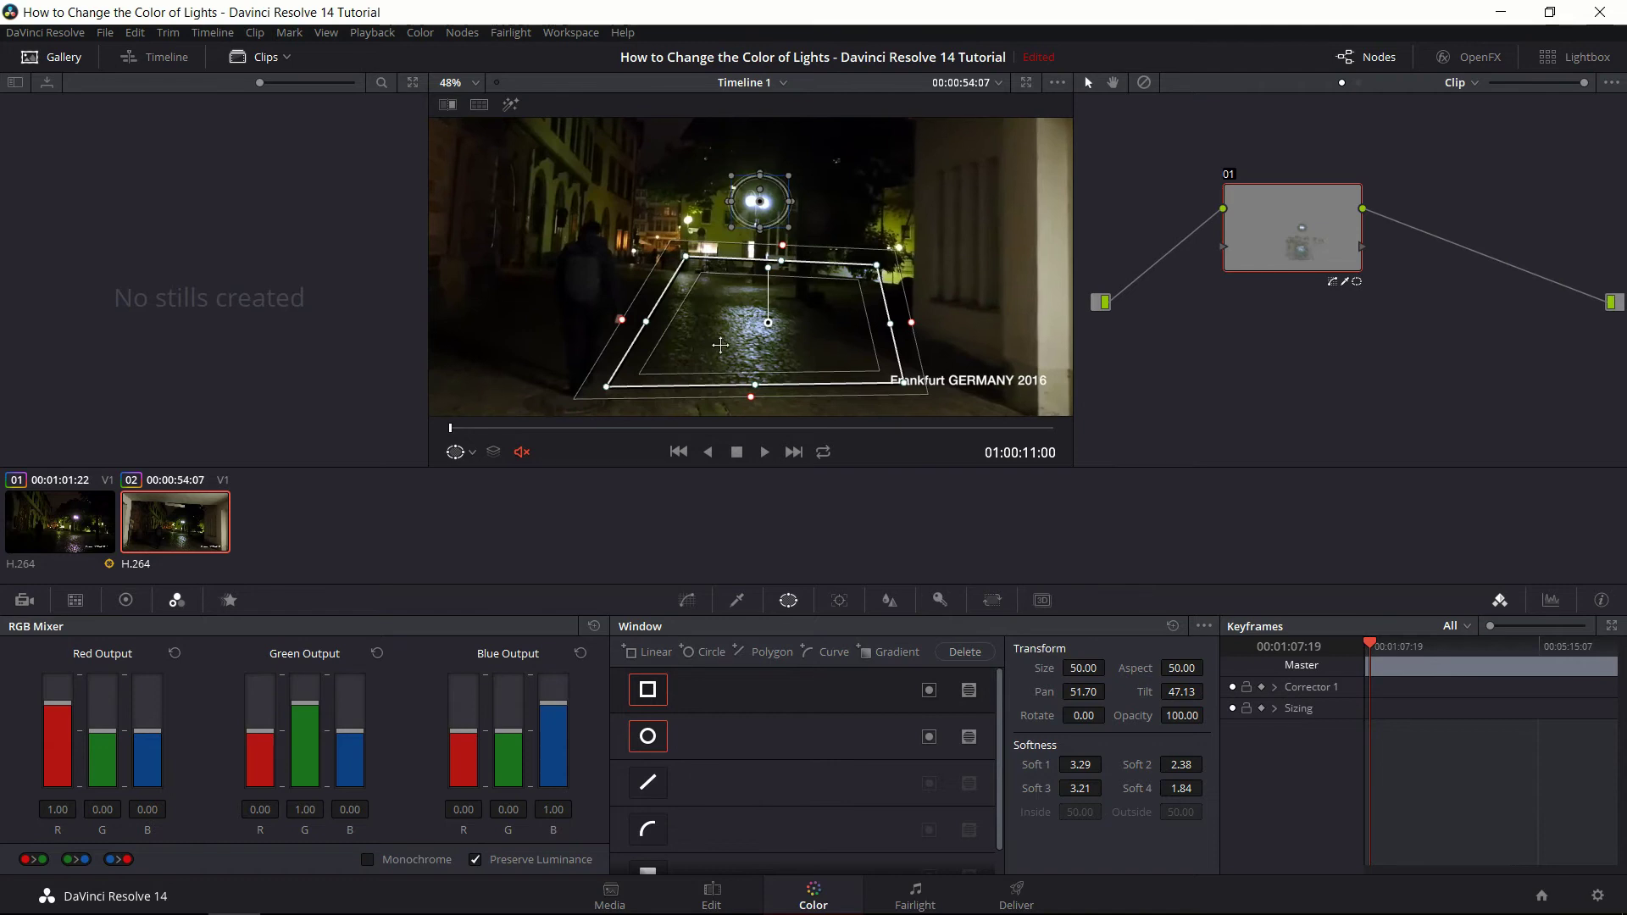
{"action": "scroll", "coordinate": [720, 345], "scroll_direction": "up", "scroll_amount": 5}
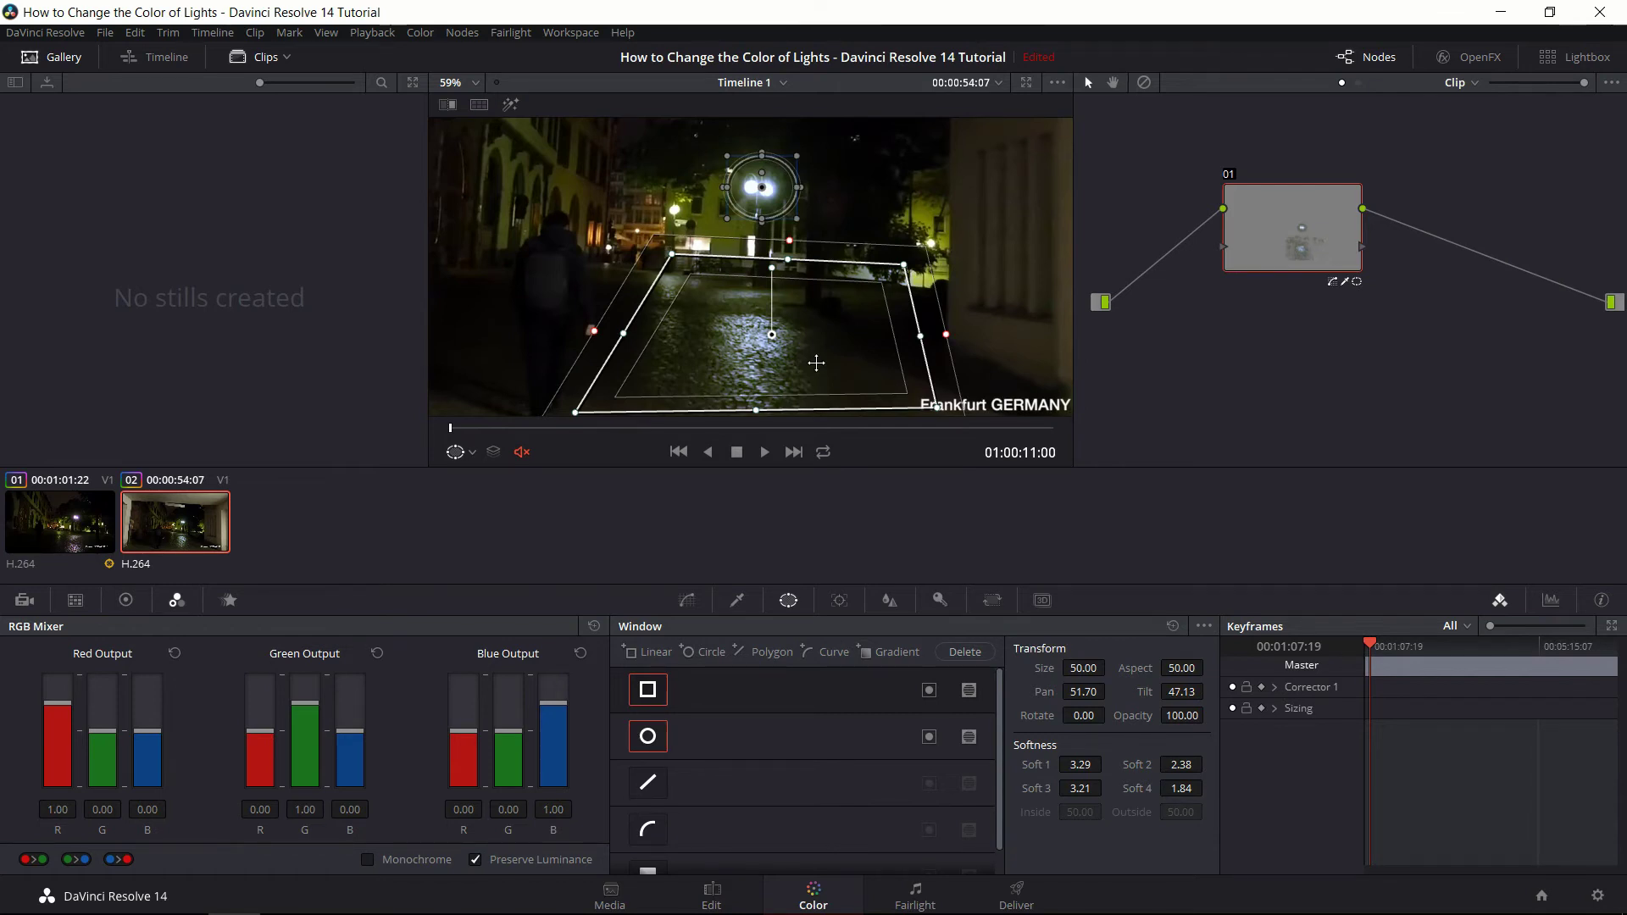
- Enable automatic keyframing for Corrector 1 and lower the linear window's upper-left corner slightly at the clip's first frame
{"action": "left_click", "coordinate": [839, 600]}
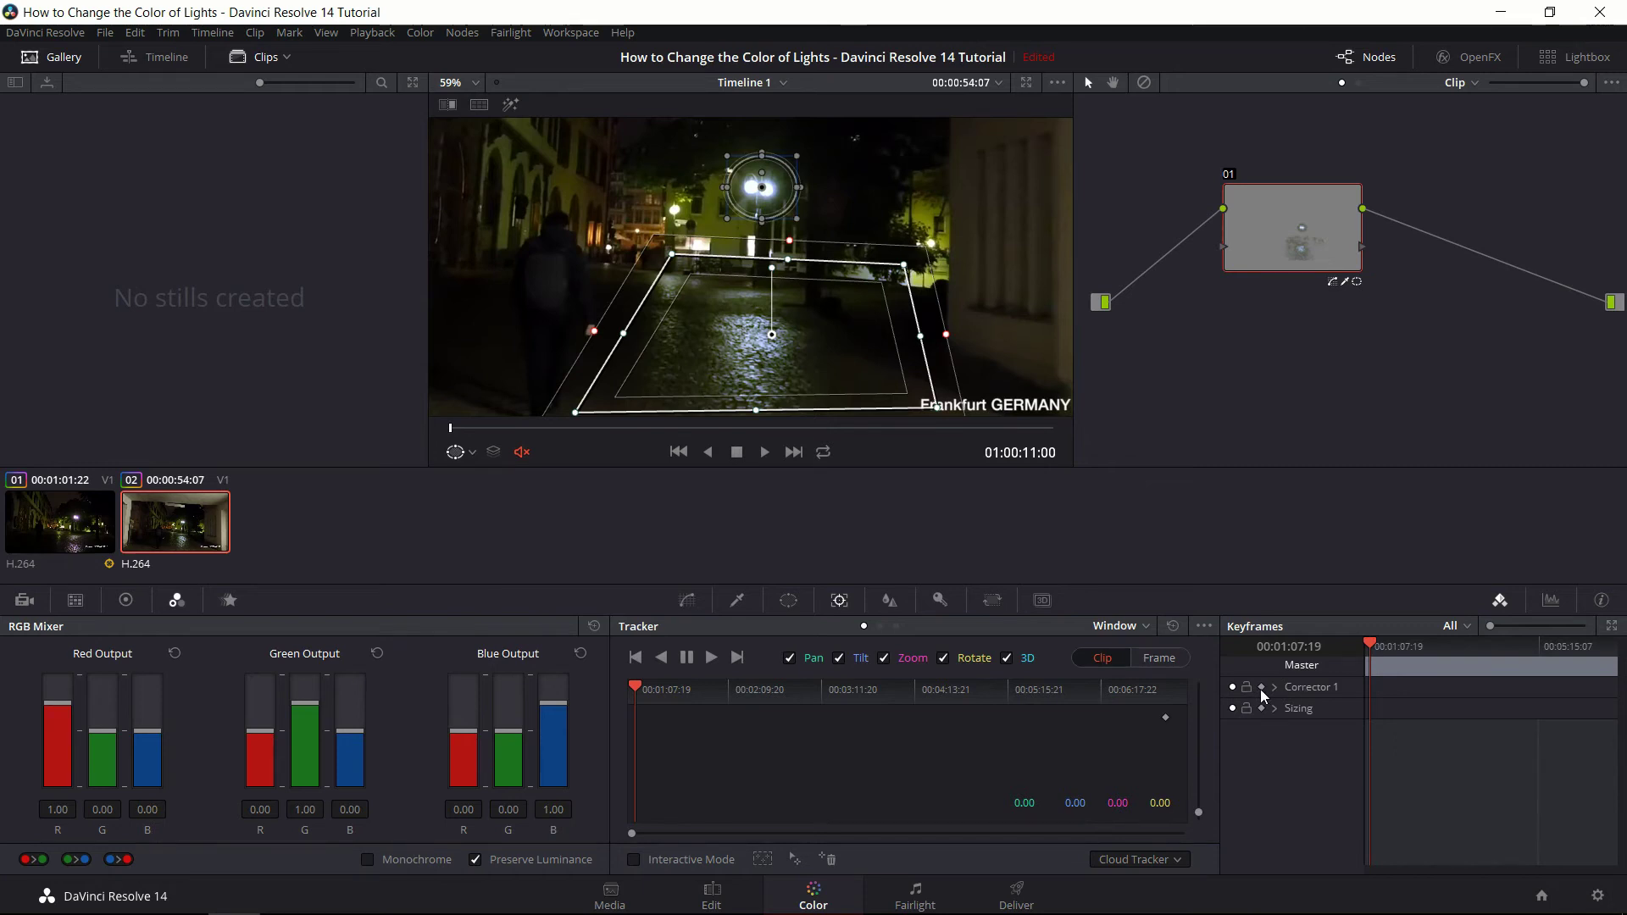
{"action": "left_click", "coordinate": [1271, 689]}
{"action": "scroll", "coordinate": [1284, 748], "scroll_direction": "down", "scroll_amount": 5}
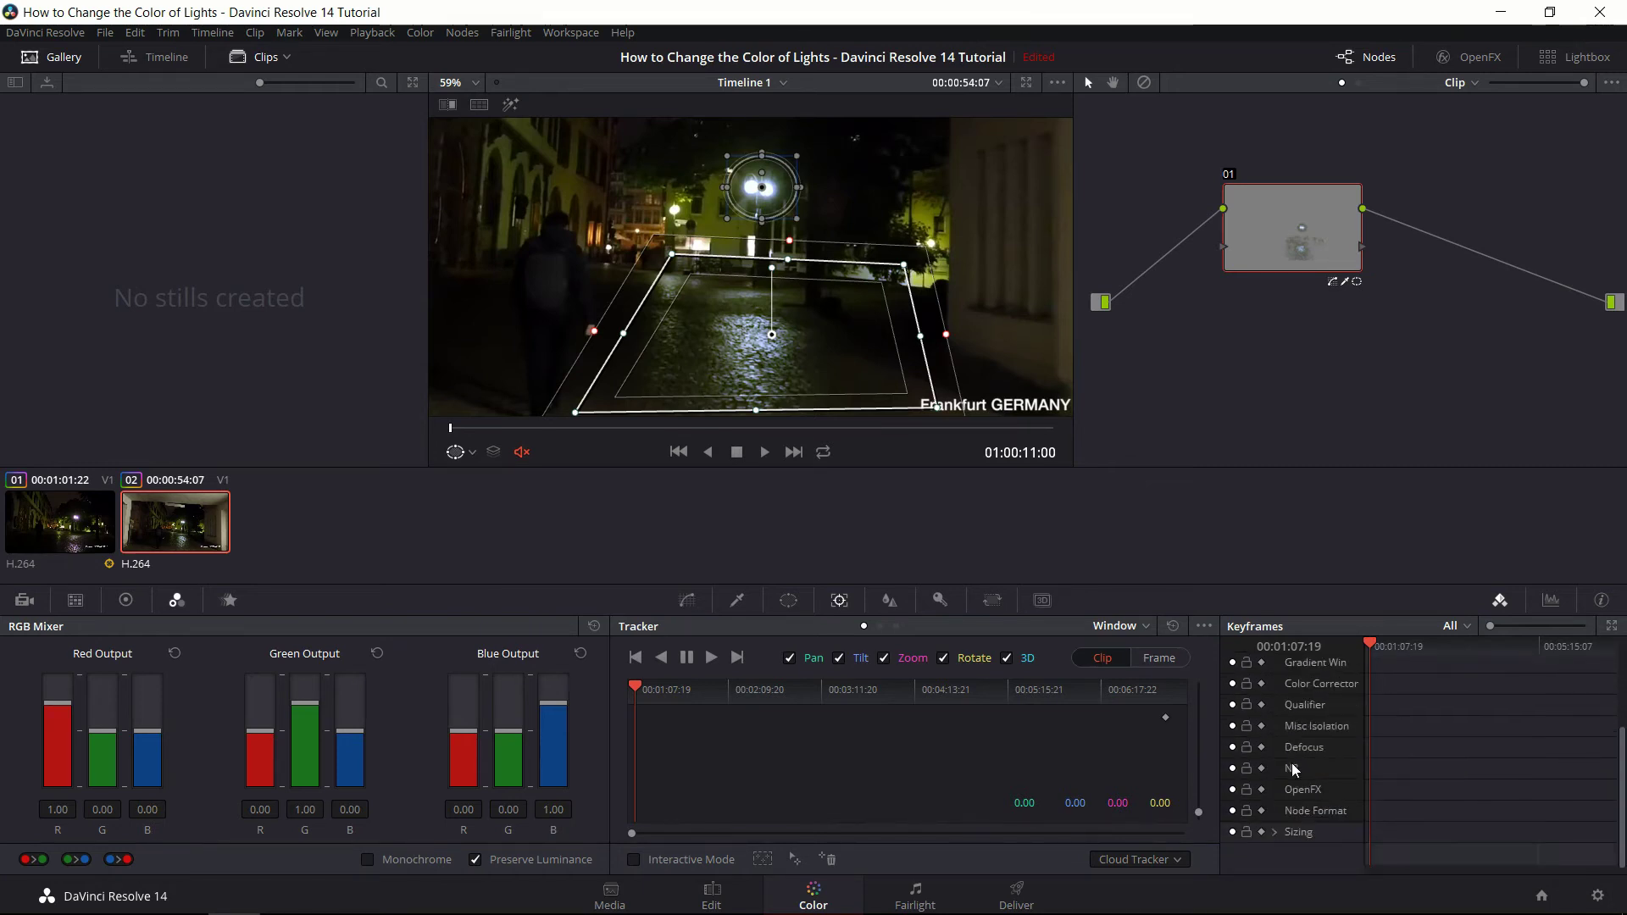
{"action": "scroll", "coordinate": [1309, 774], "scroll_direction": "up", "scroll_amount": 5}
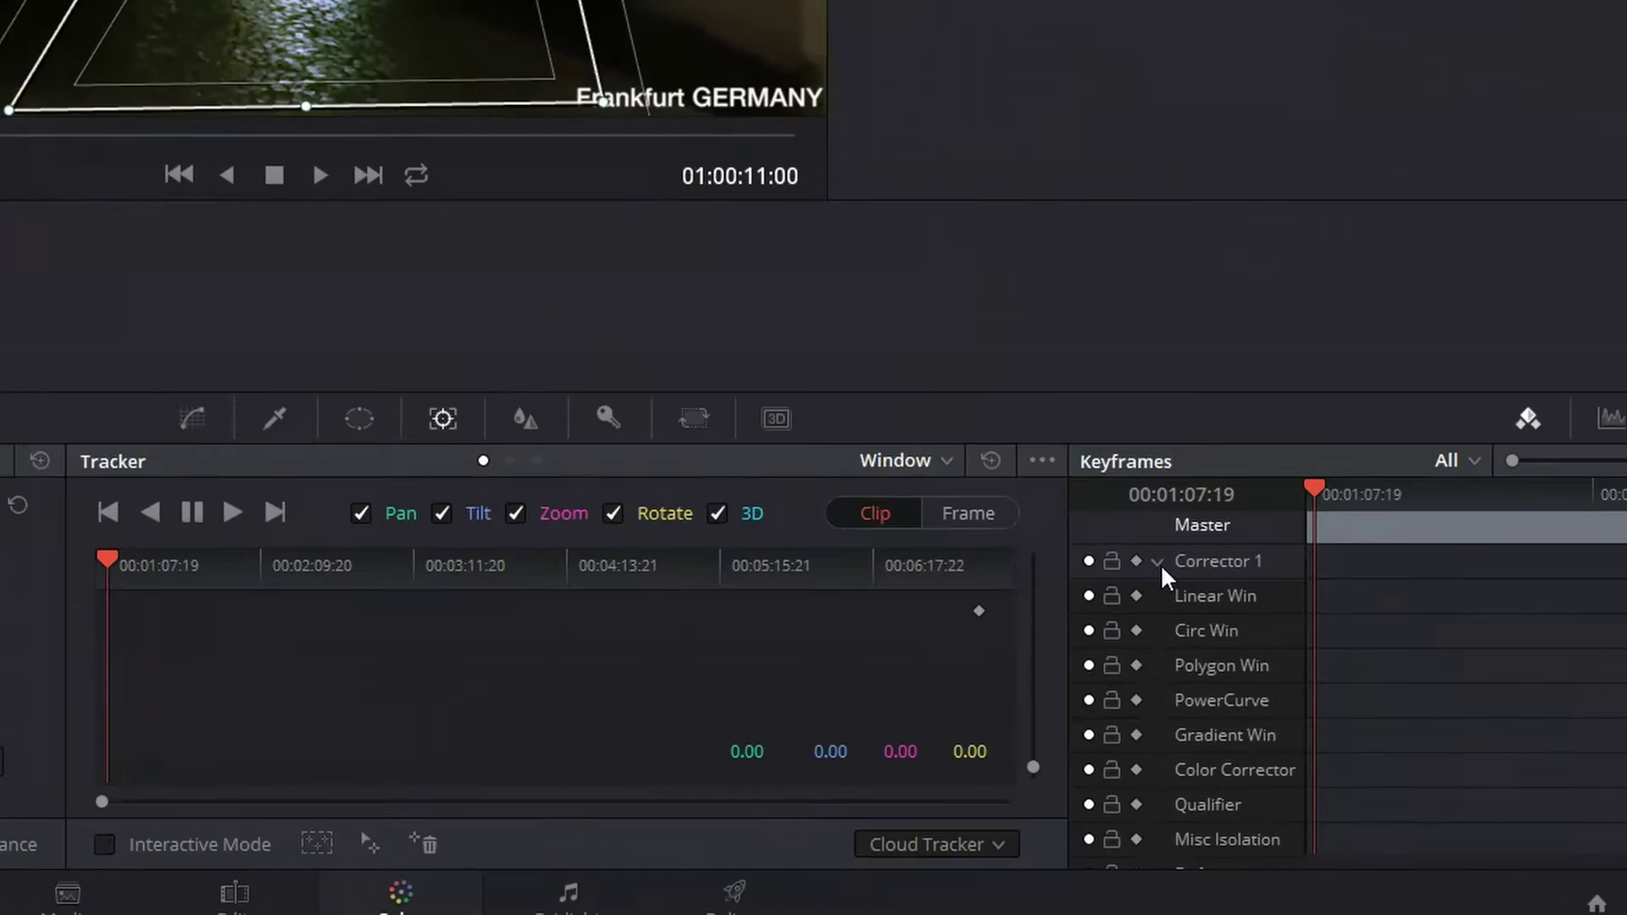
{"action": "left_click", "coordinate": [1274, 687]}
{"action": "left_click", "coordinate": [943, 367]}
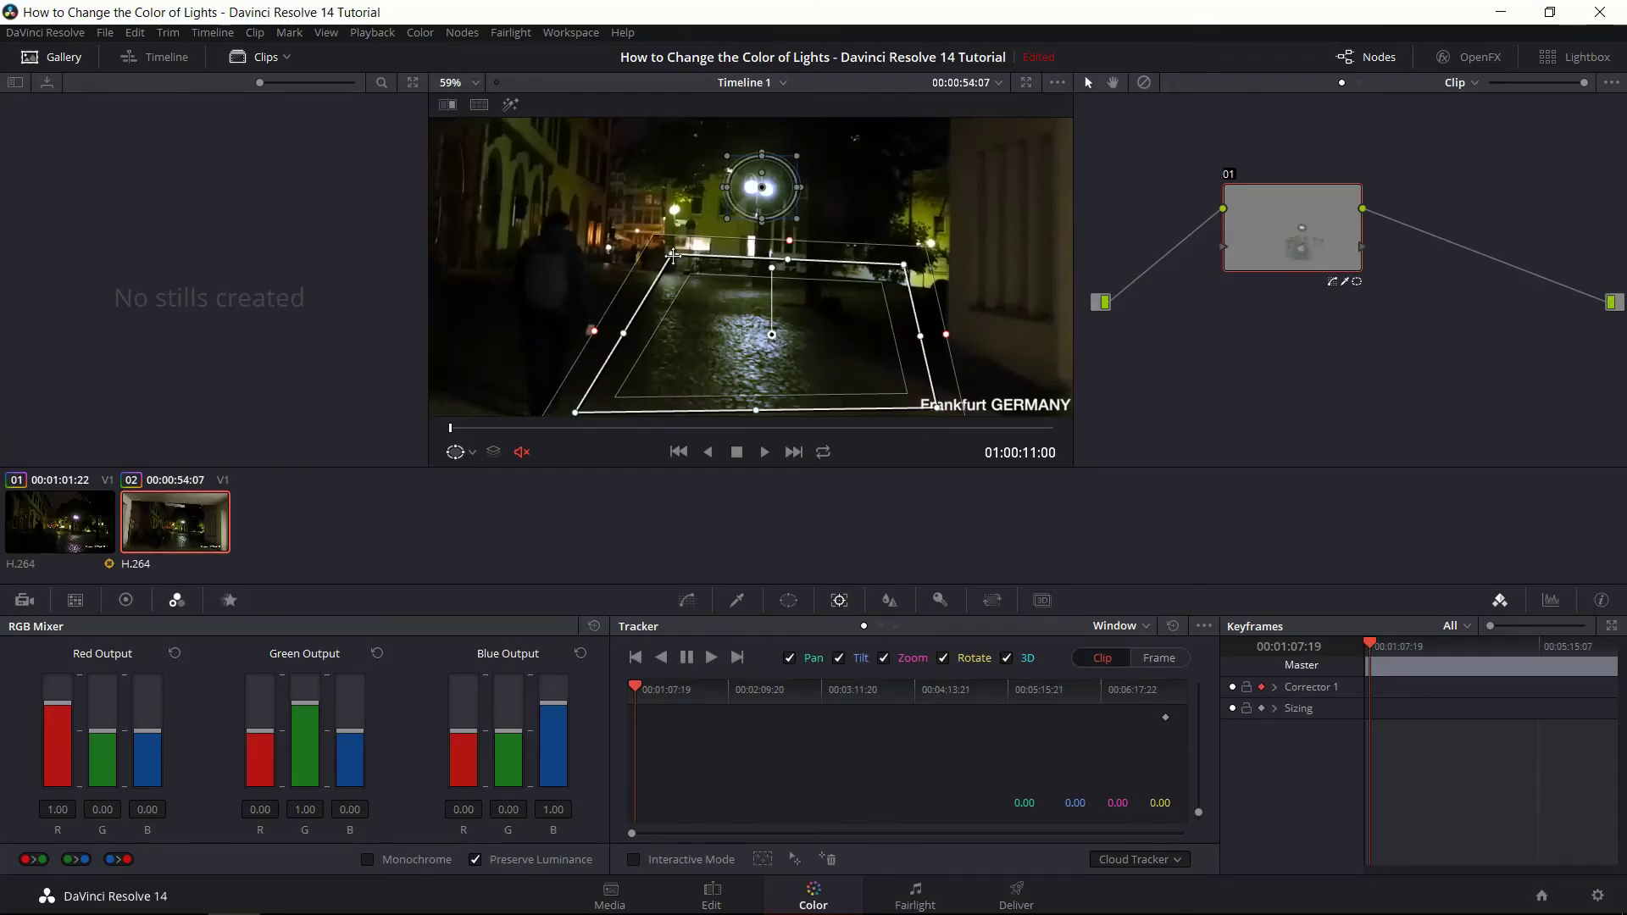
{"action": "left_click_drag", "start_coordinate": [675, 257], "coordinate": [679, 269]}
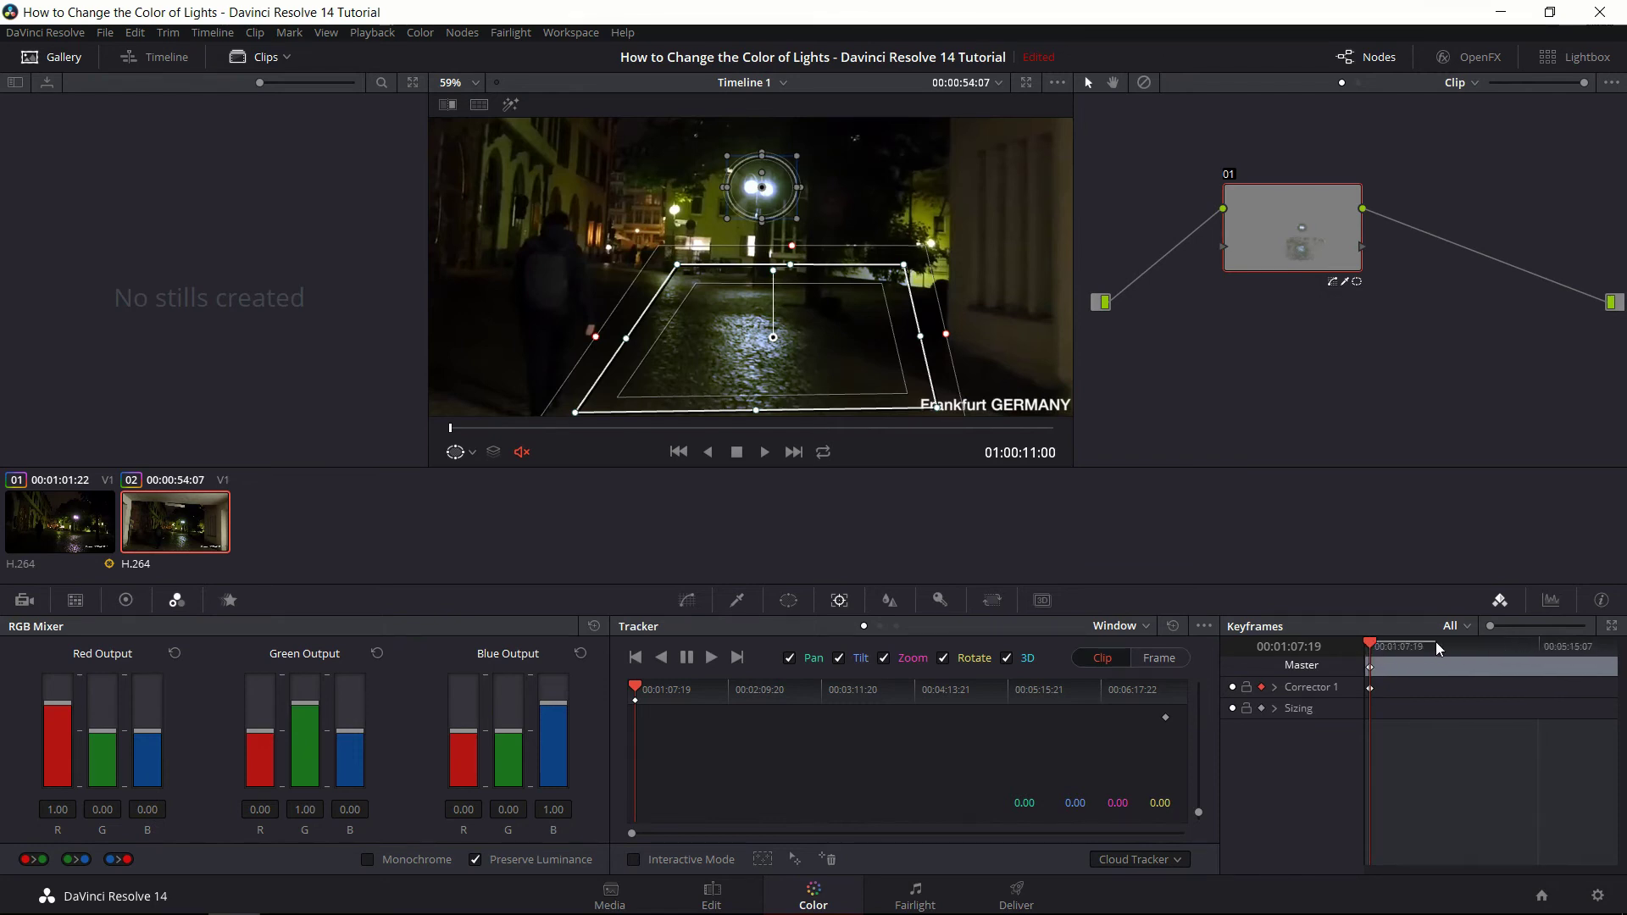
- On the Edit page, split the clip at 01:00:28:10 and delete everything after the cut
{"action": "left_click_drag", "start_coordinate": [1435, 644], "coordinate": [1384, 646]}
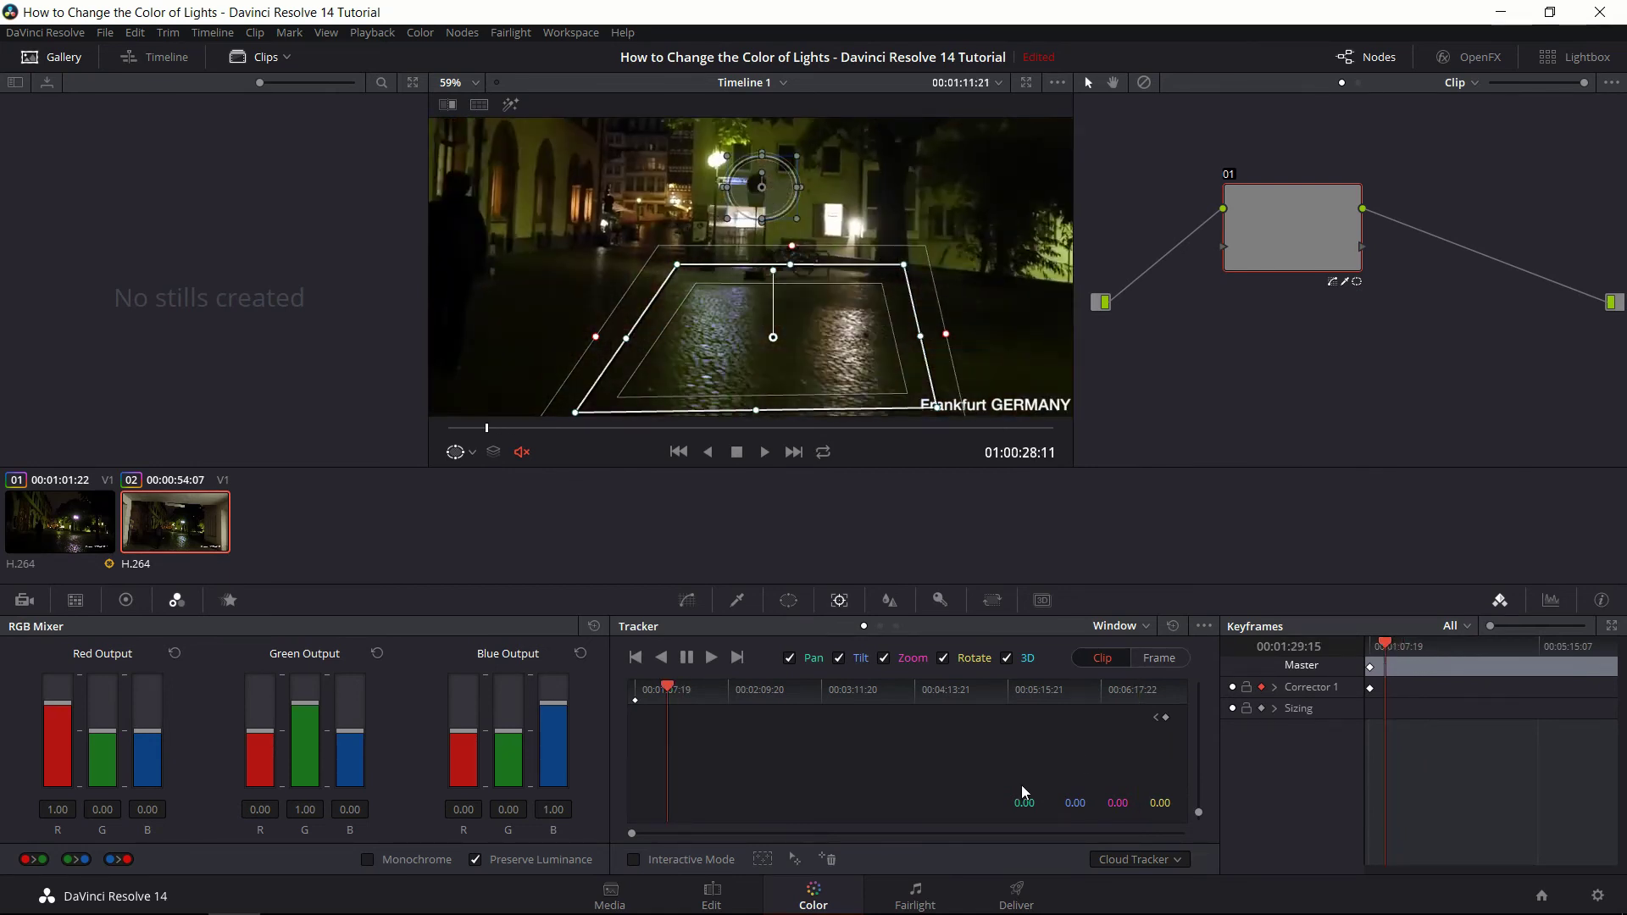
{"action": "left_click", "coordinate": [712, 896]}
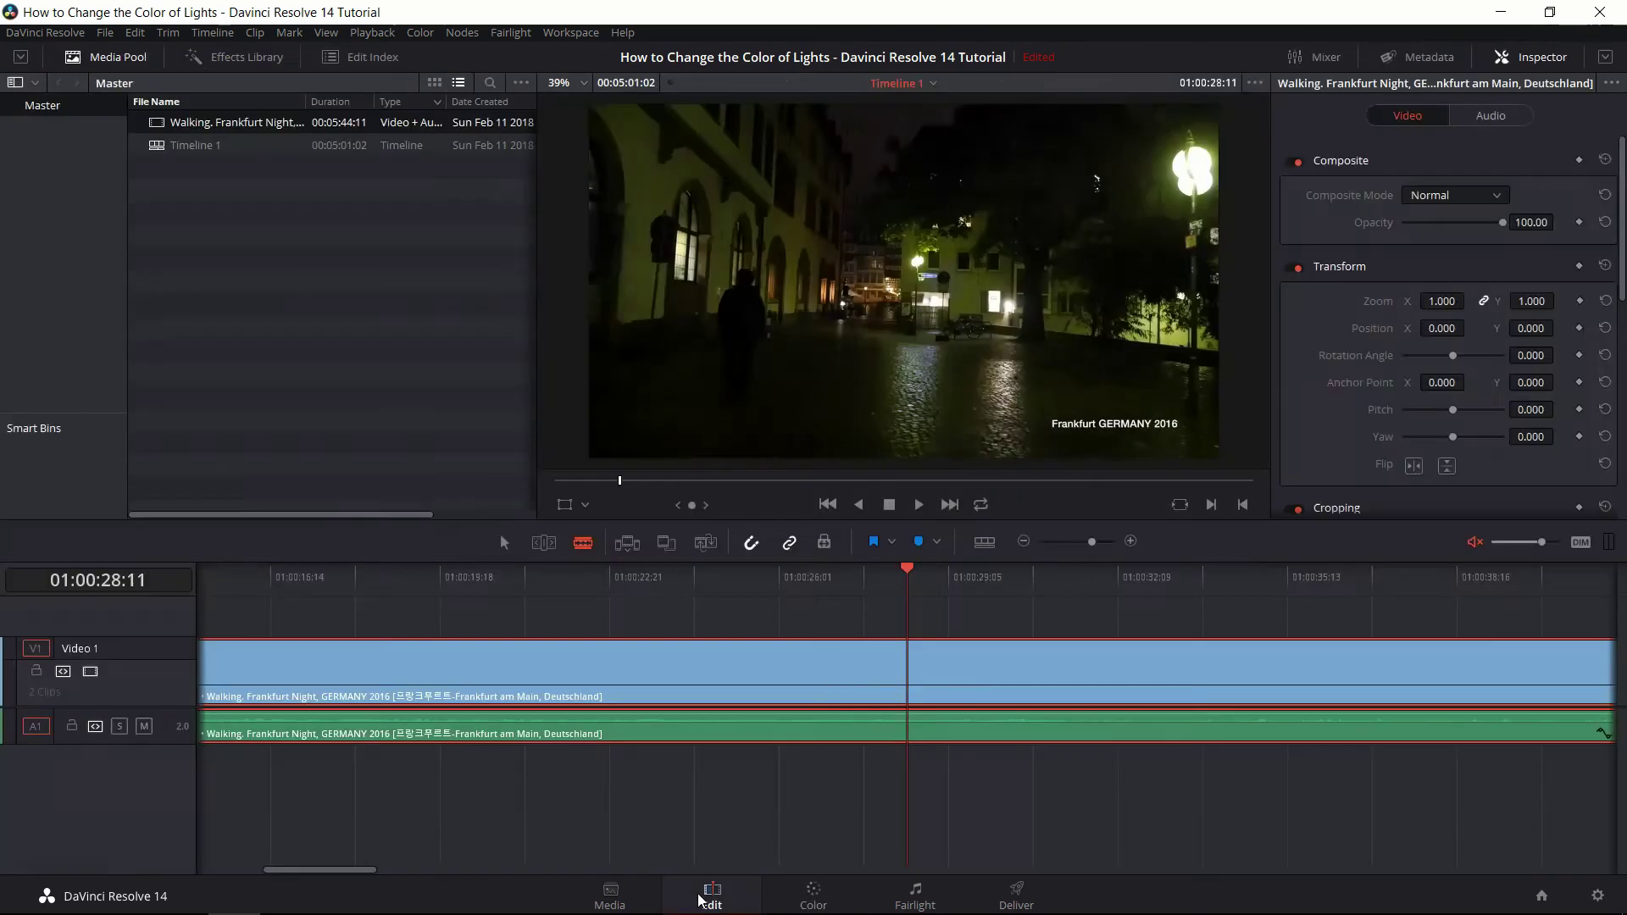
{"action": "left_click", "coordinate": [931, 589]}
{"action": "mouse_move", "coordinate": [932, 590]}
{"action": "left_mouse_down"}
{"action": "mouse_move", "coordinate": [817, 576]}
{"action": "mouse_move", "coordinate": [958, 576]}
{"action": "mouse_move", "coordinate": [904, 576]}
{"action": "left_mouse_up"}
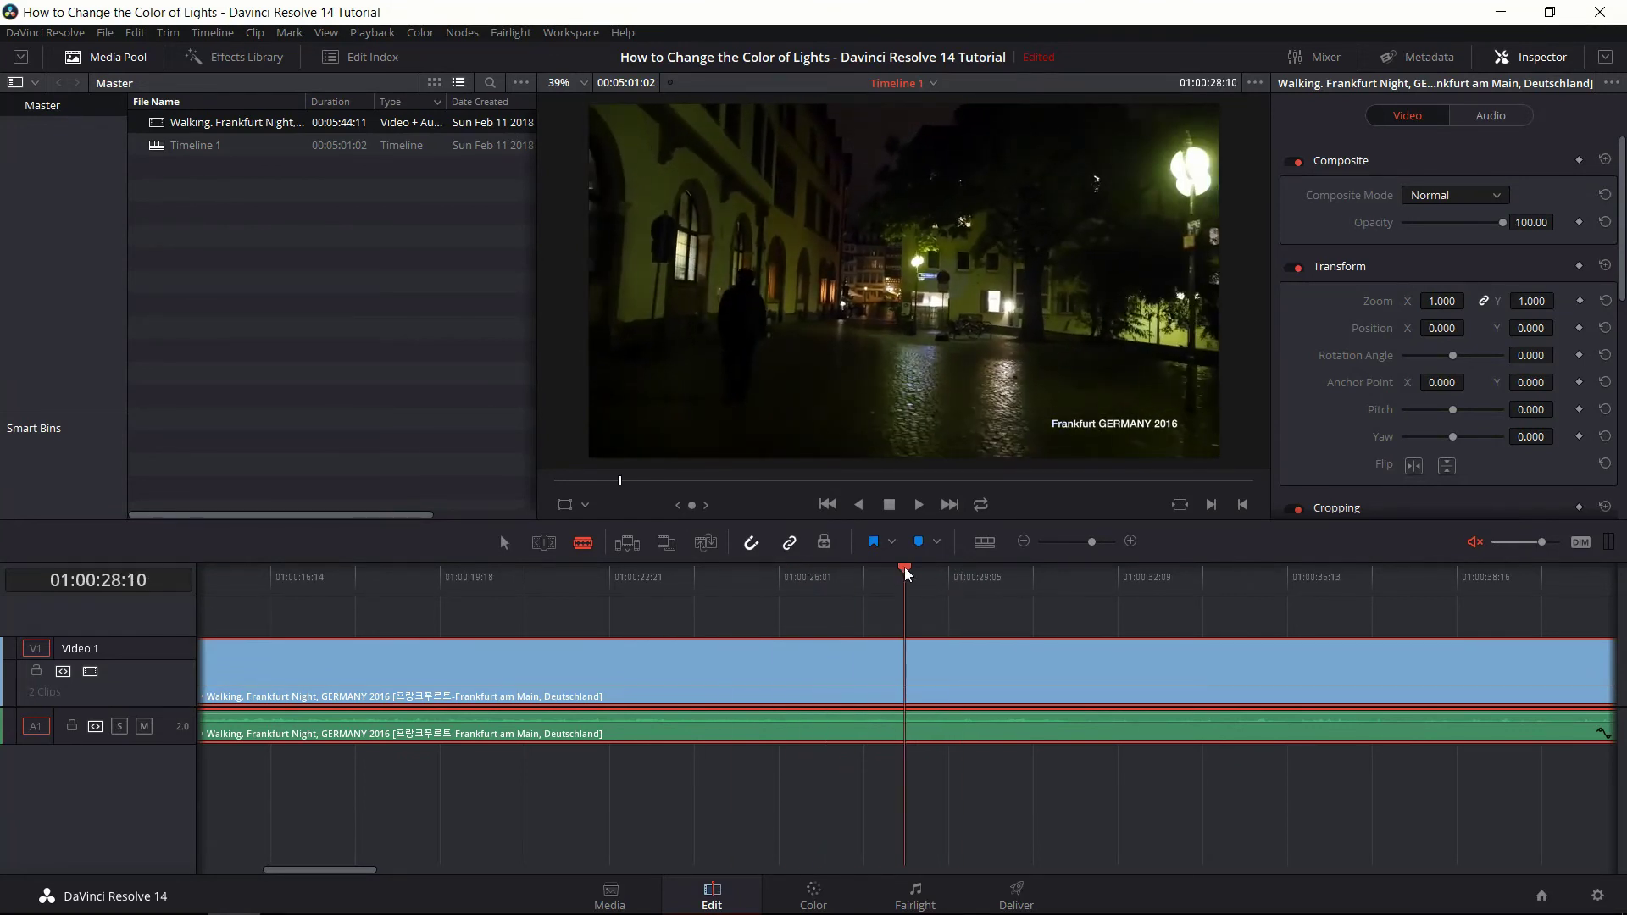
{"action": "key", "text": "ctrl+b"}
{"action": "left_click", "coordinate": [919, 653]}
{"action": "key", "text": "Delete"}
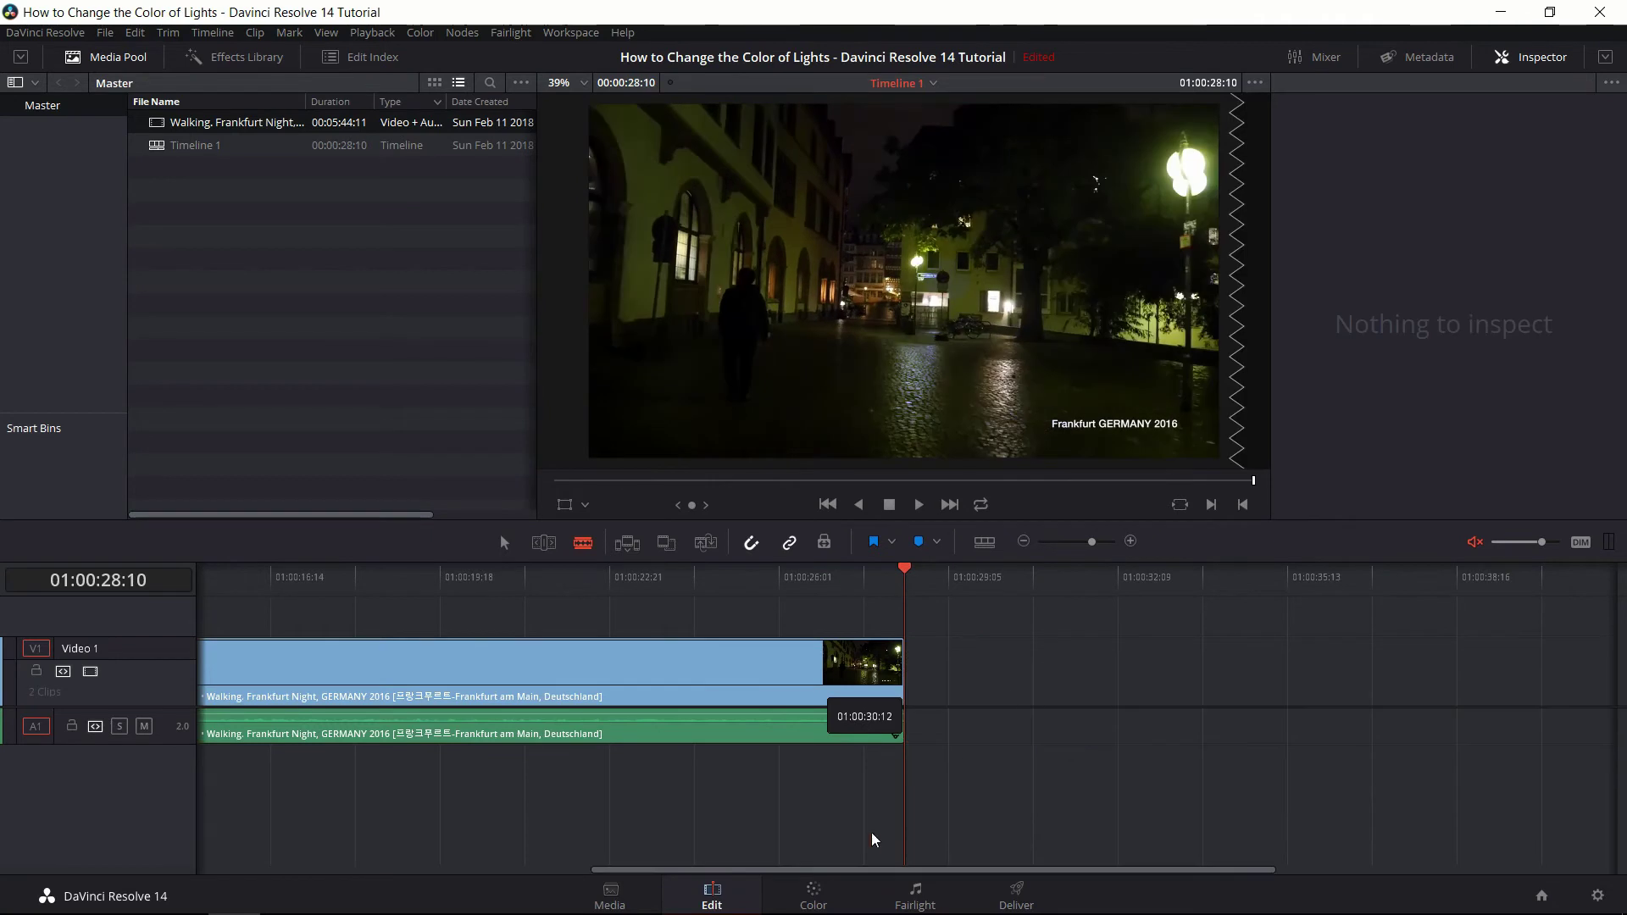
{"action": "left_click_drag", "start_coordinate": [889, 877], "coordinate": [760, 847]}
- Return to the Color page and, at 01:00:19:23, move the circle window onto the two street lamps to keyframe its position
{"action": "left_click", "coordinate": [826, 891]}
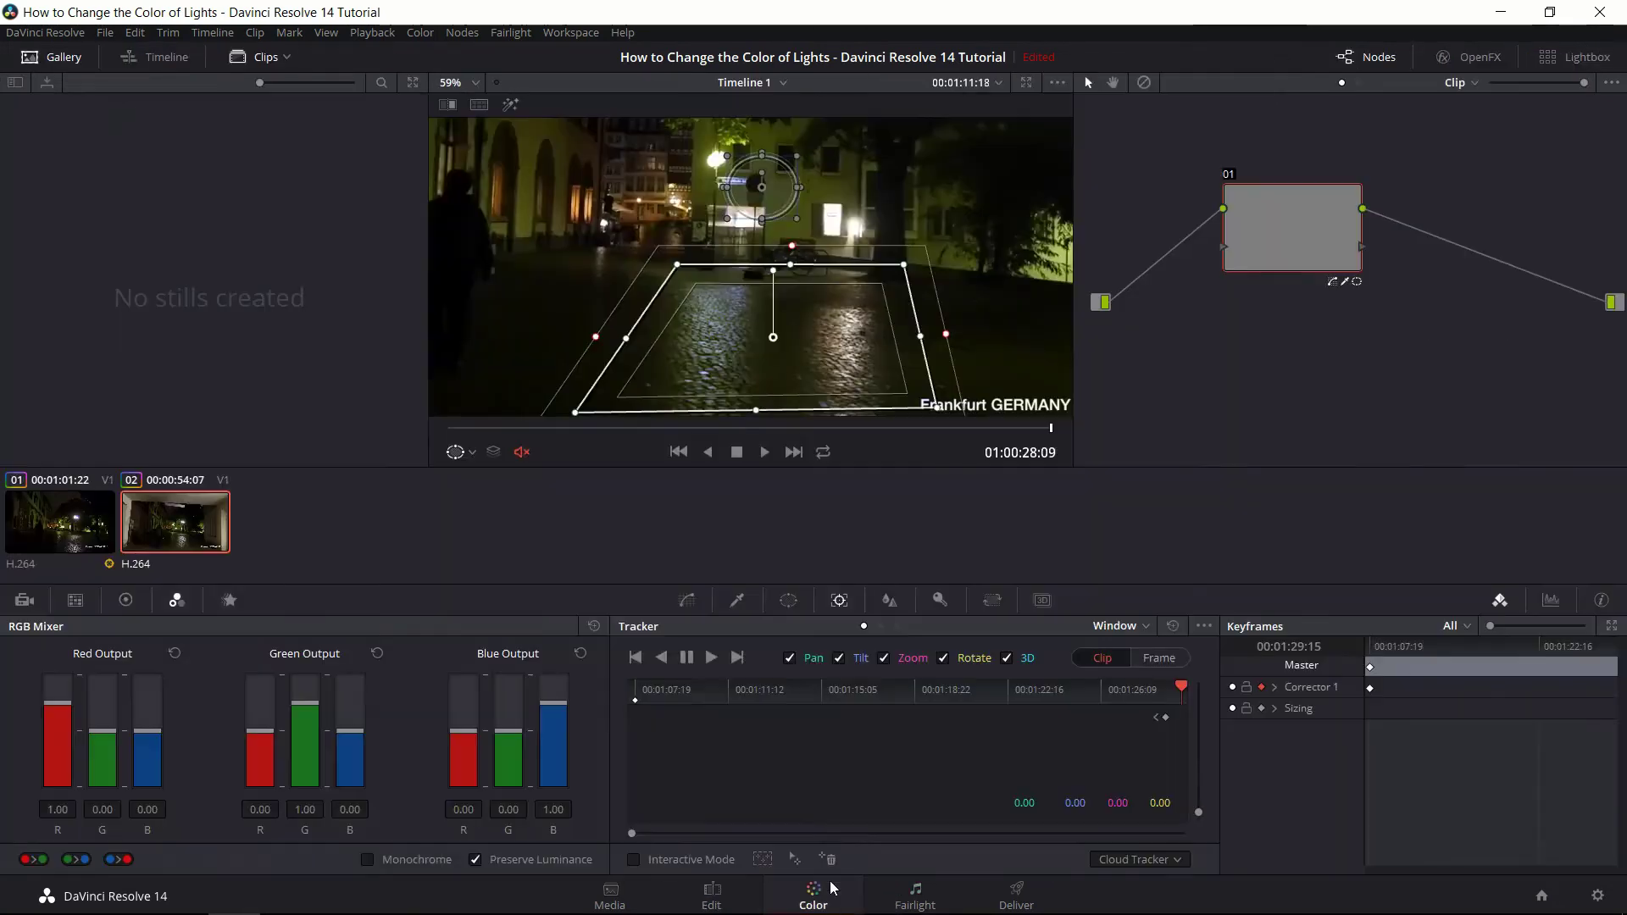
{"action": "left_click_drag", "start_coordinate": [1405, 655], "coordinate": [1625, 654]}
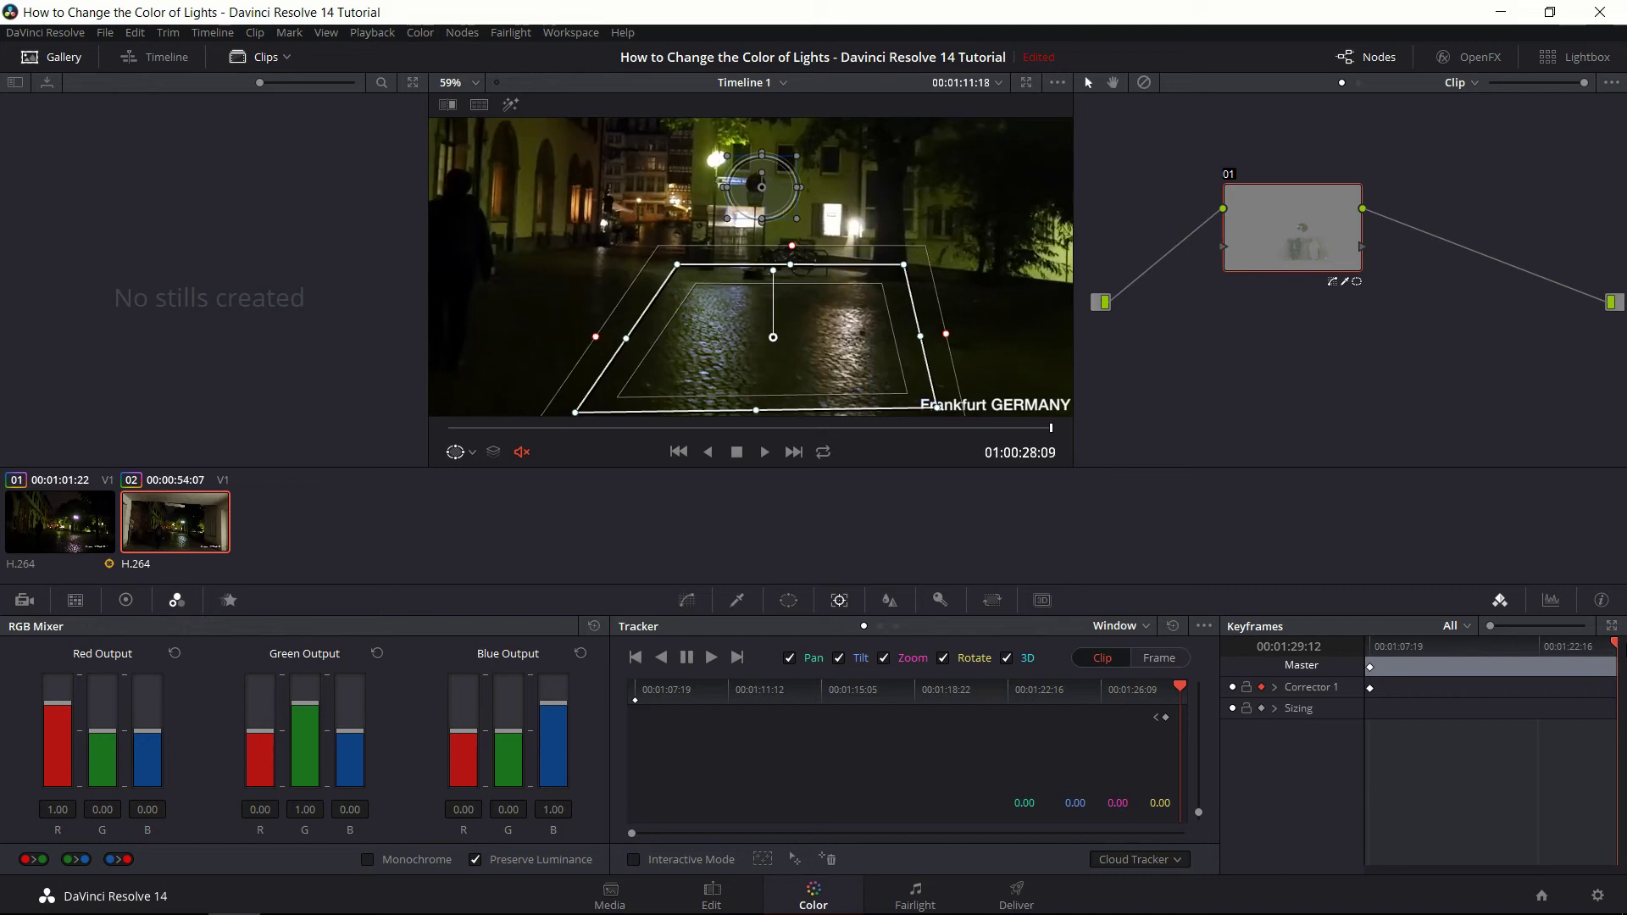
{"action": "left_click_drag", "start_coordinate": [1522, 647], "coordinate": [1497, 649]}
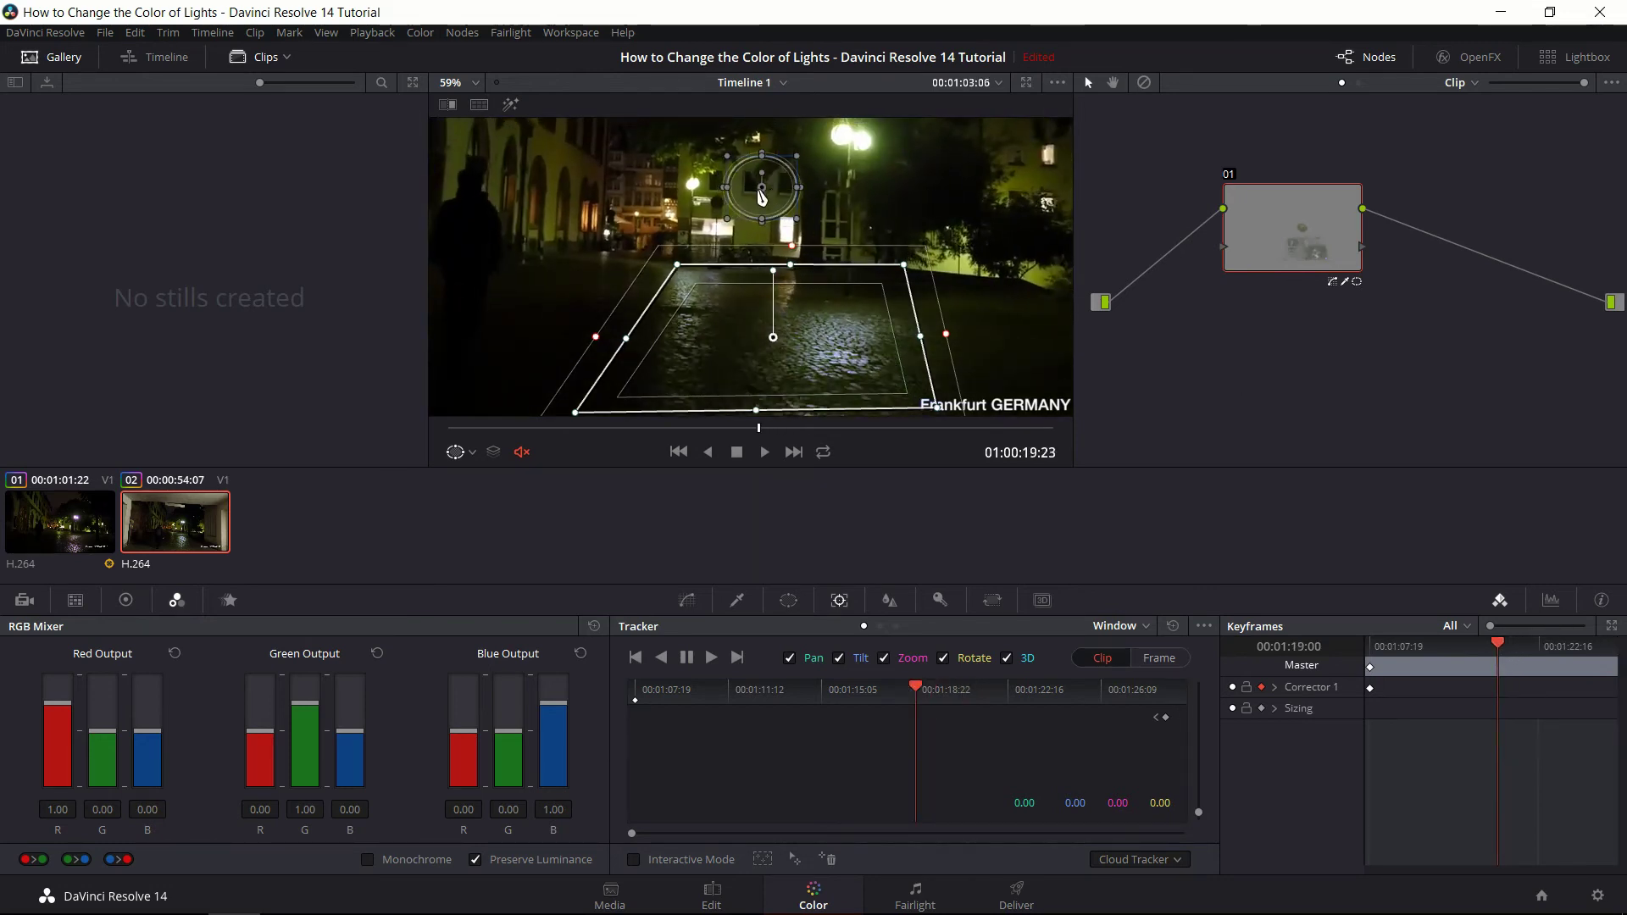
{"action": "left_click_drag", "start_coordinate": [759, 185], "coordinate": [852, 137]}
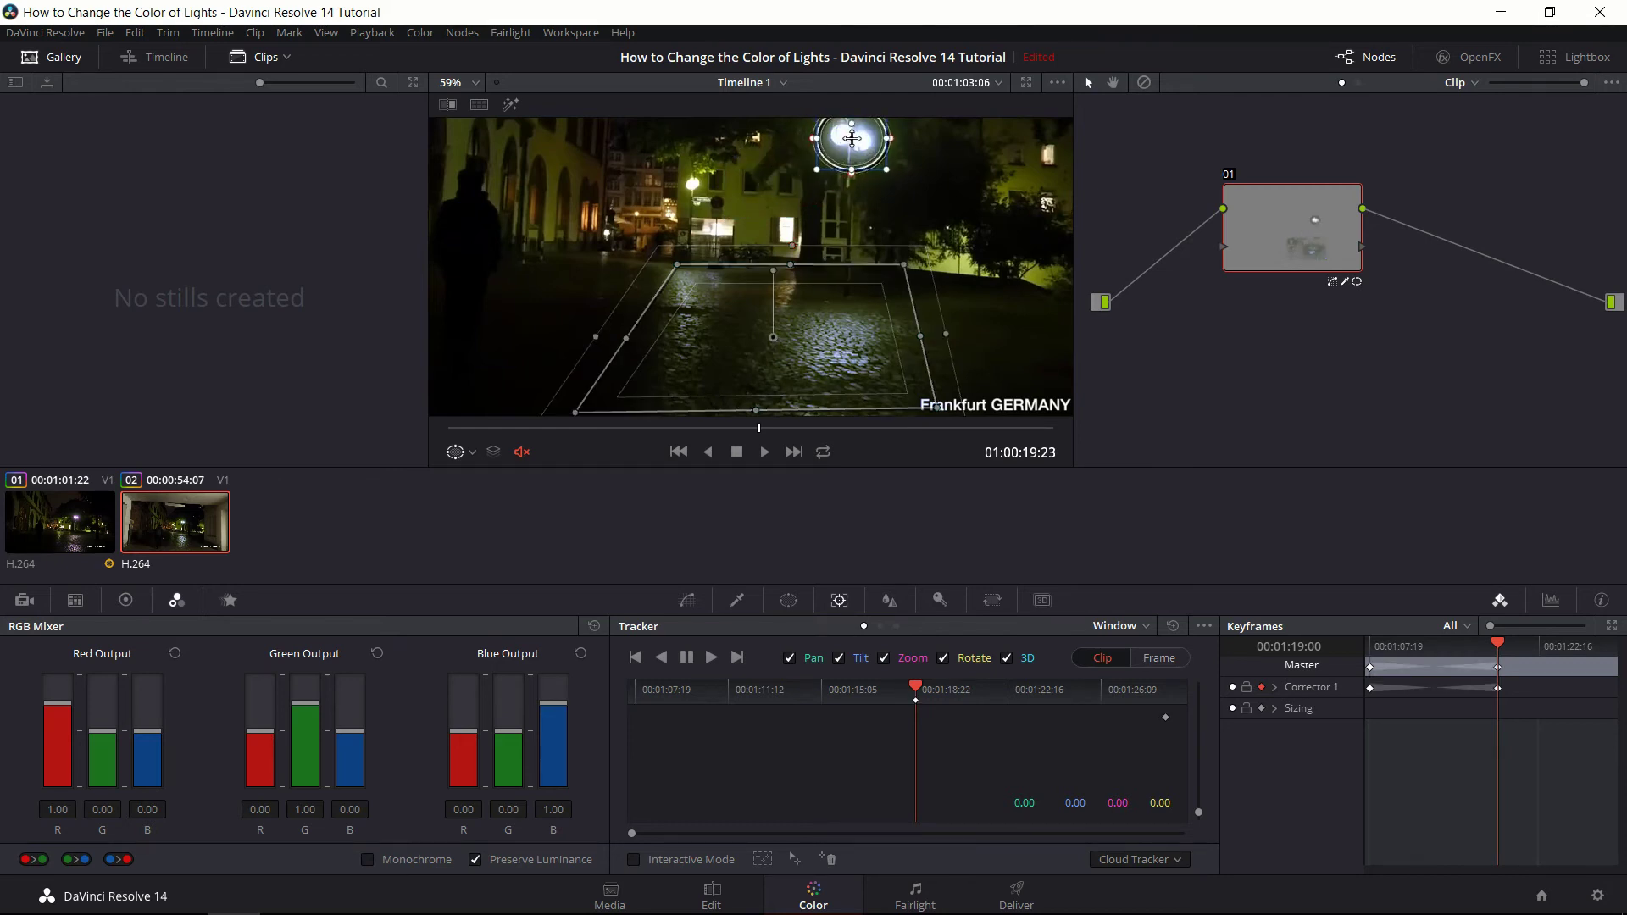
- At 01:00:19:23, widen the linear window sideways over the lit pavement and fine-tune its two upper corners and upper edge
{"action": "left_click", "coordinate": [772, 339]}
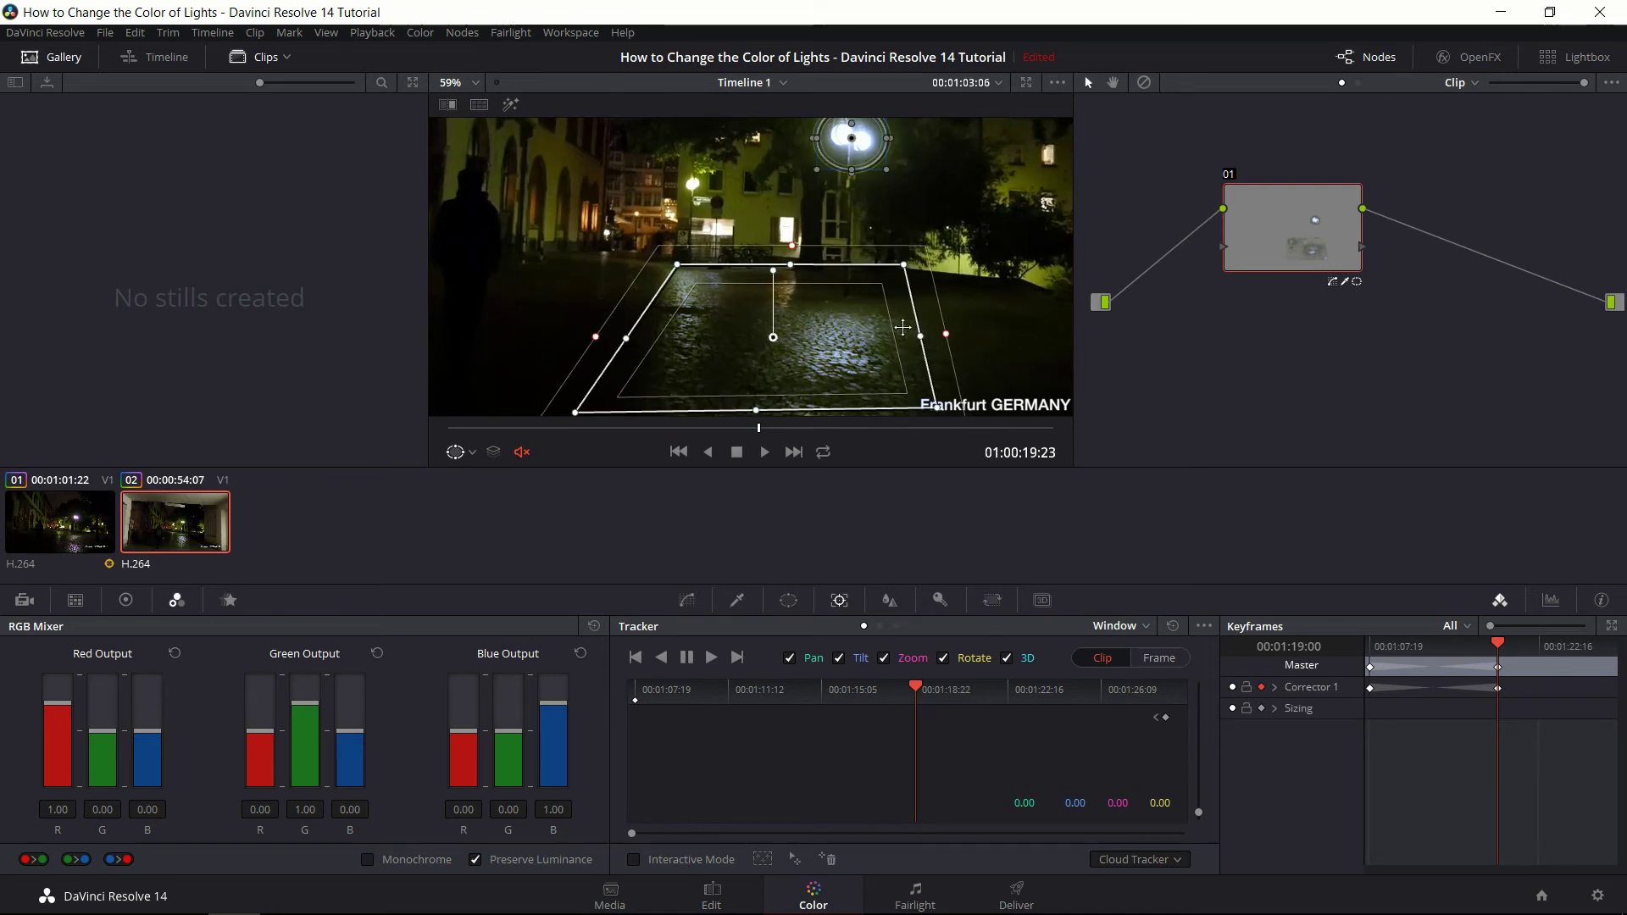
{"action": "left_click_drag", "start_coordinate": [935, 342], "coordinate": [1066, 348]}
{"action": "left_click_drag", "start_coordinate": [1045, 270], "coordinate": [1045, 282]}
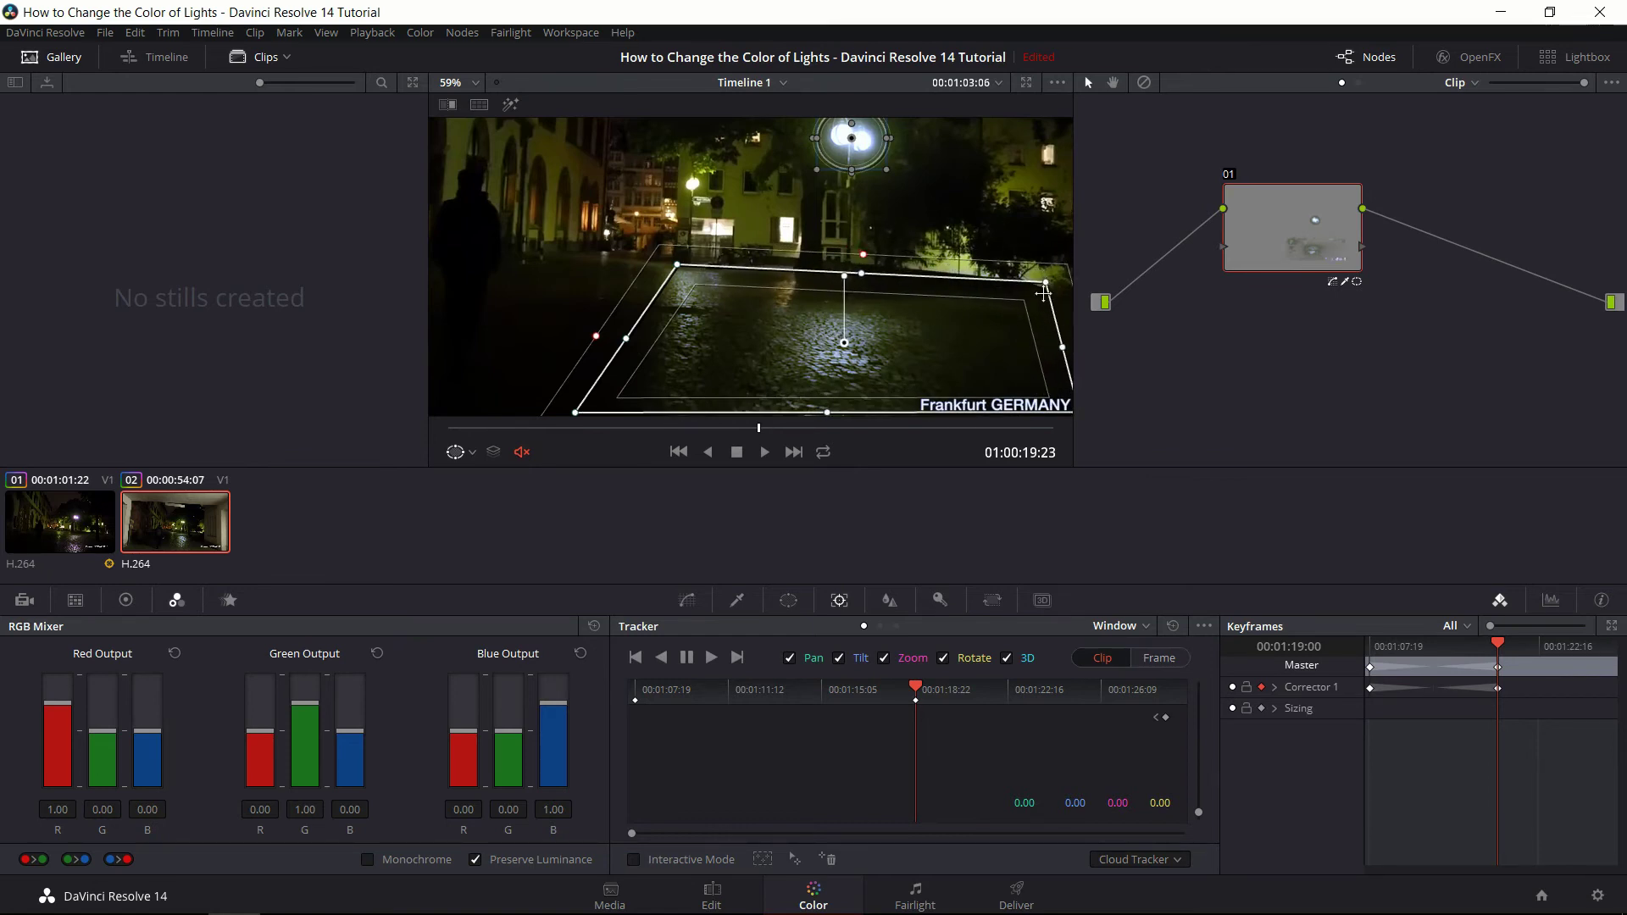
{"action": "left_click_drag", "start_coordinate": [1044, 293], "coordinate": [1050, 289]}
{"action": "left_click_drag", "start_coordinate": [678, 271], "coordinate": [685, 274]}
{"action": "left_click_drag", "start_coordinate": [836, 277], "coordinate": [865, 264]}
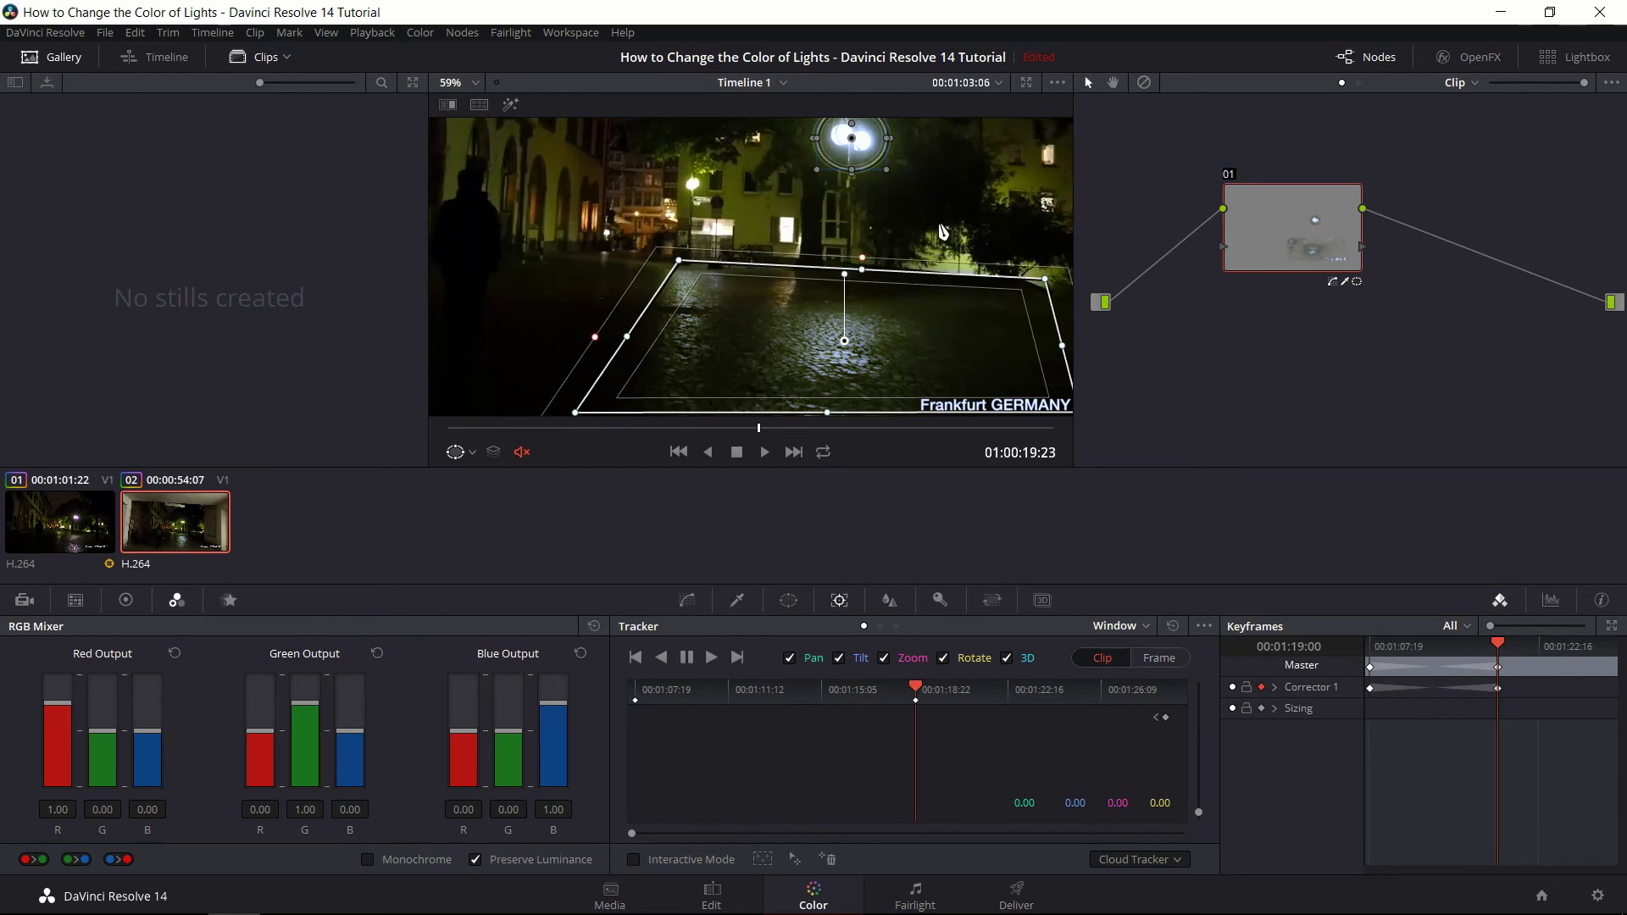
- Extend the linear window's two lower corners past the picture's lower edge at 01:00:19:23, pulling the right one further outward
{"action": "scroll", "coordinate": [943, 230], "scroll_direction": "down", "scroll_amount": 3}
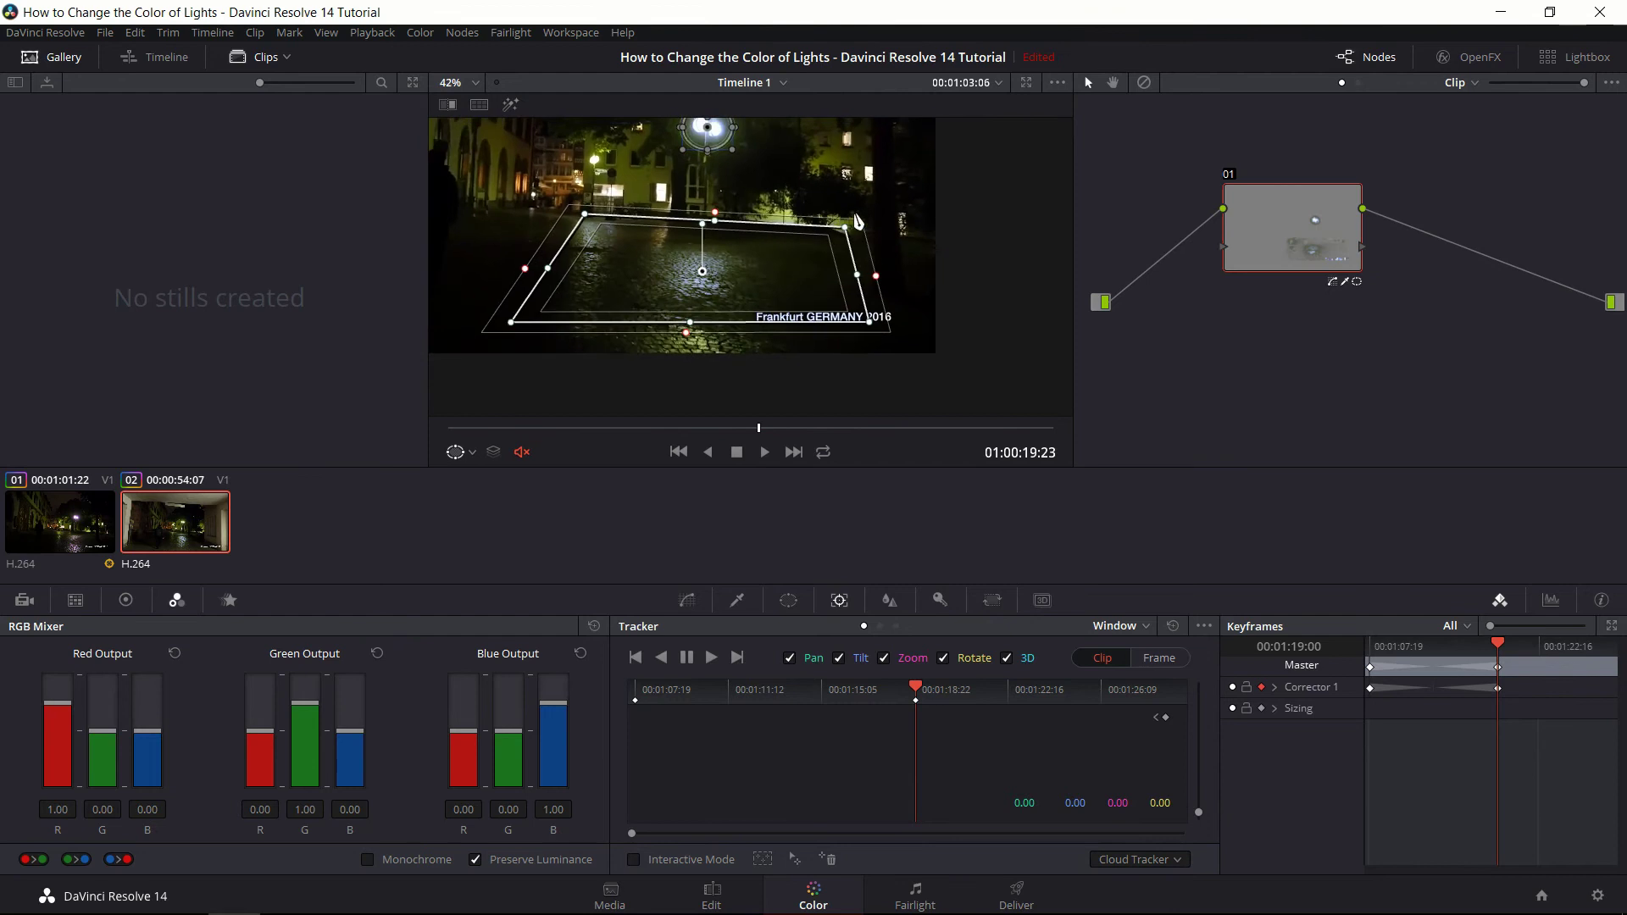
{"action": "left_click_drag", "start_coordinate": [857, 222], "coordinate": [896, 239]}
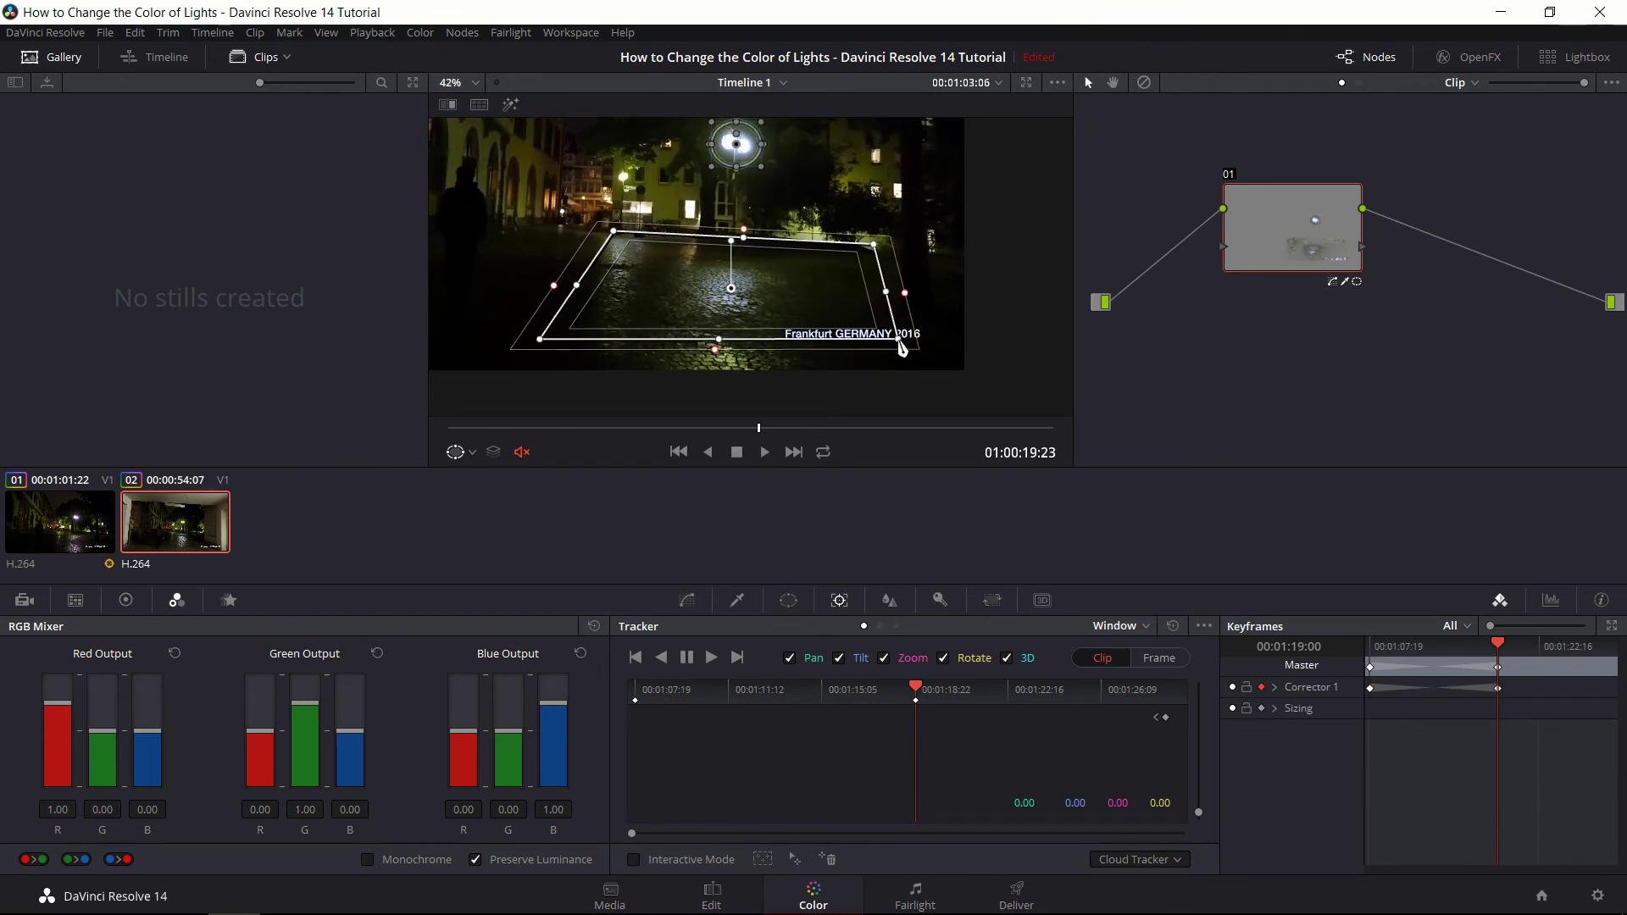
{"action": "left_click_drag", "start_coordinate": [898, 338], "coordinate": [946, 365]}
{"action": "left_click_drag", "start_coordinate": [539, 349], "coordinate": [537, 372]}
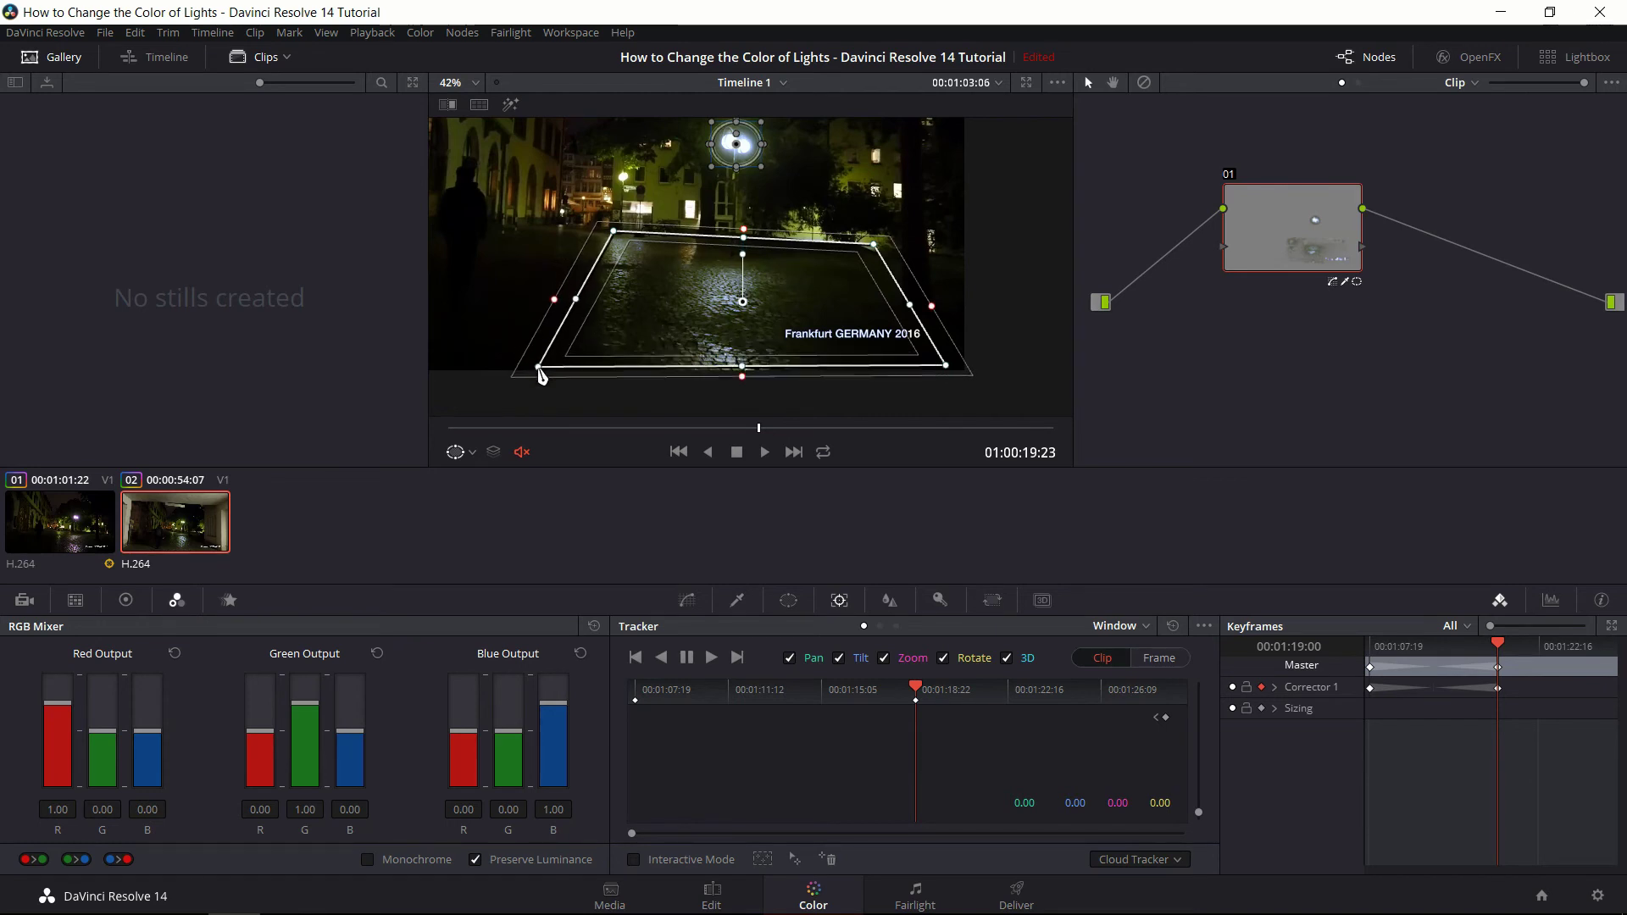
{"action": "left_click_drag", "start_coordinate": [946, 366], "coordinate": [966, 379]}
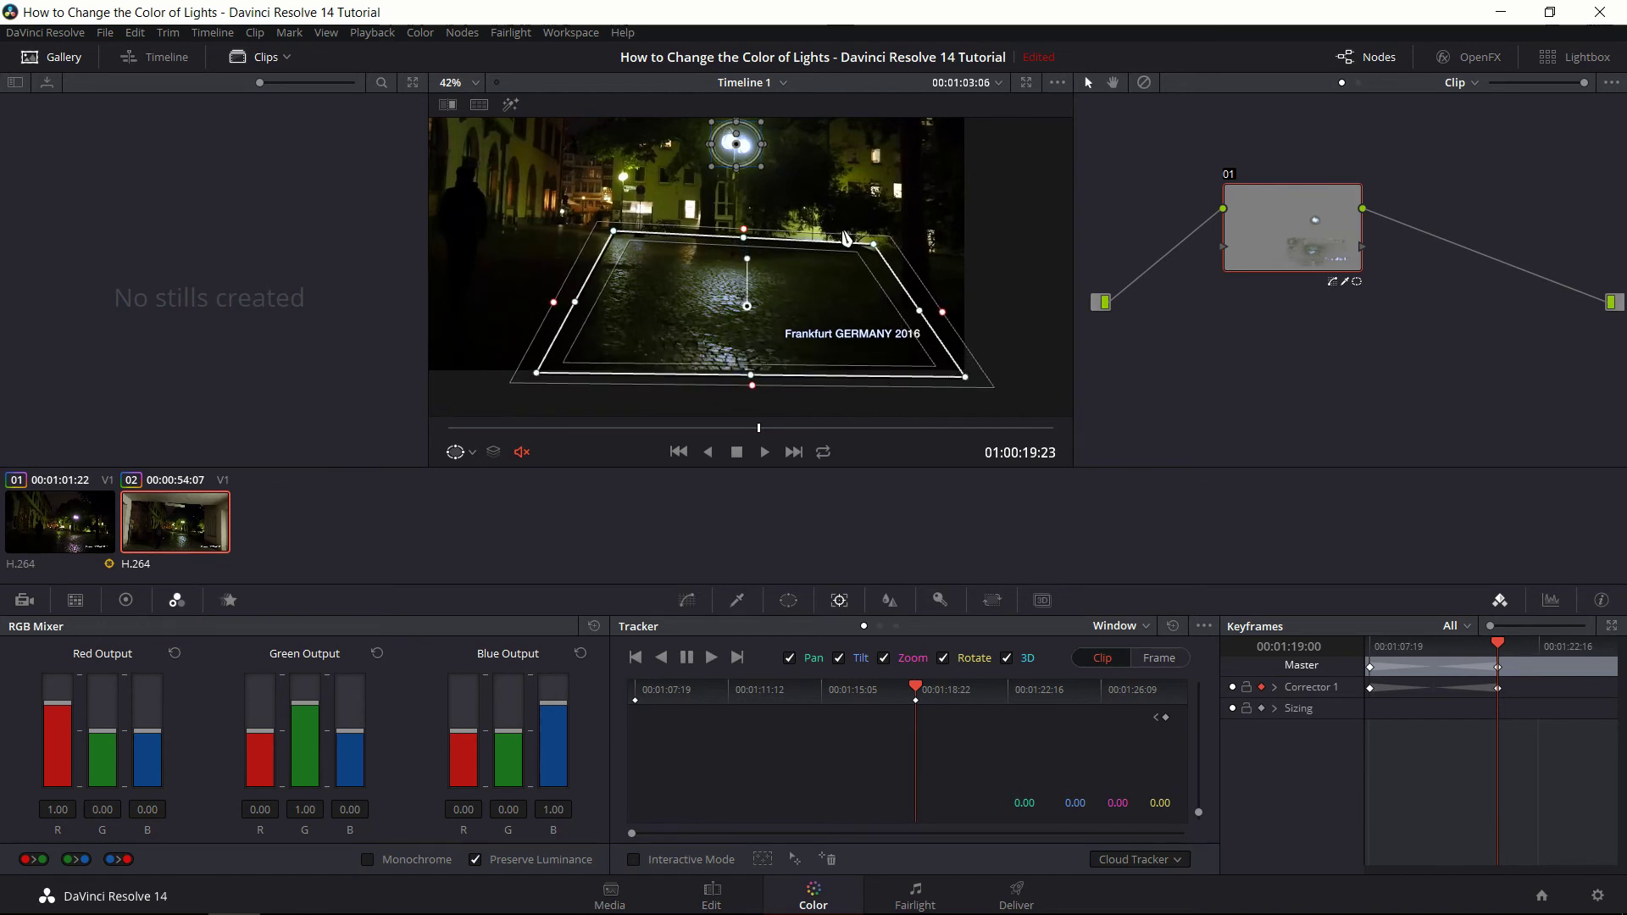
- At 01:00:14:05, lower the linear window's bottom edge to the picture's edge and replay the clip from its start to check the fit
{"action": "left_click_drag", "start_coordinate": [1423, 646], "coordinate": [1347, 642]}
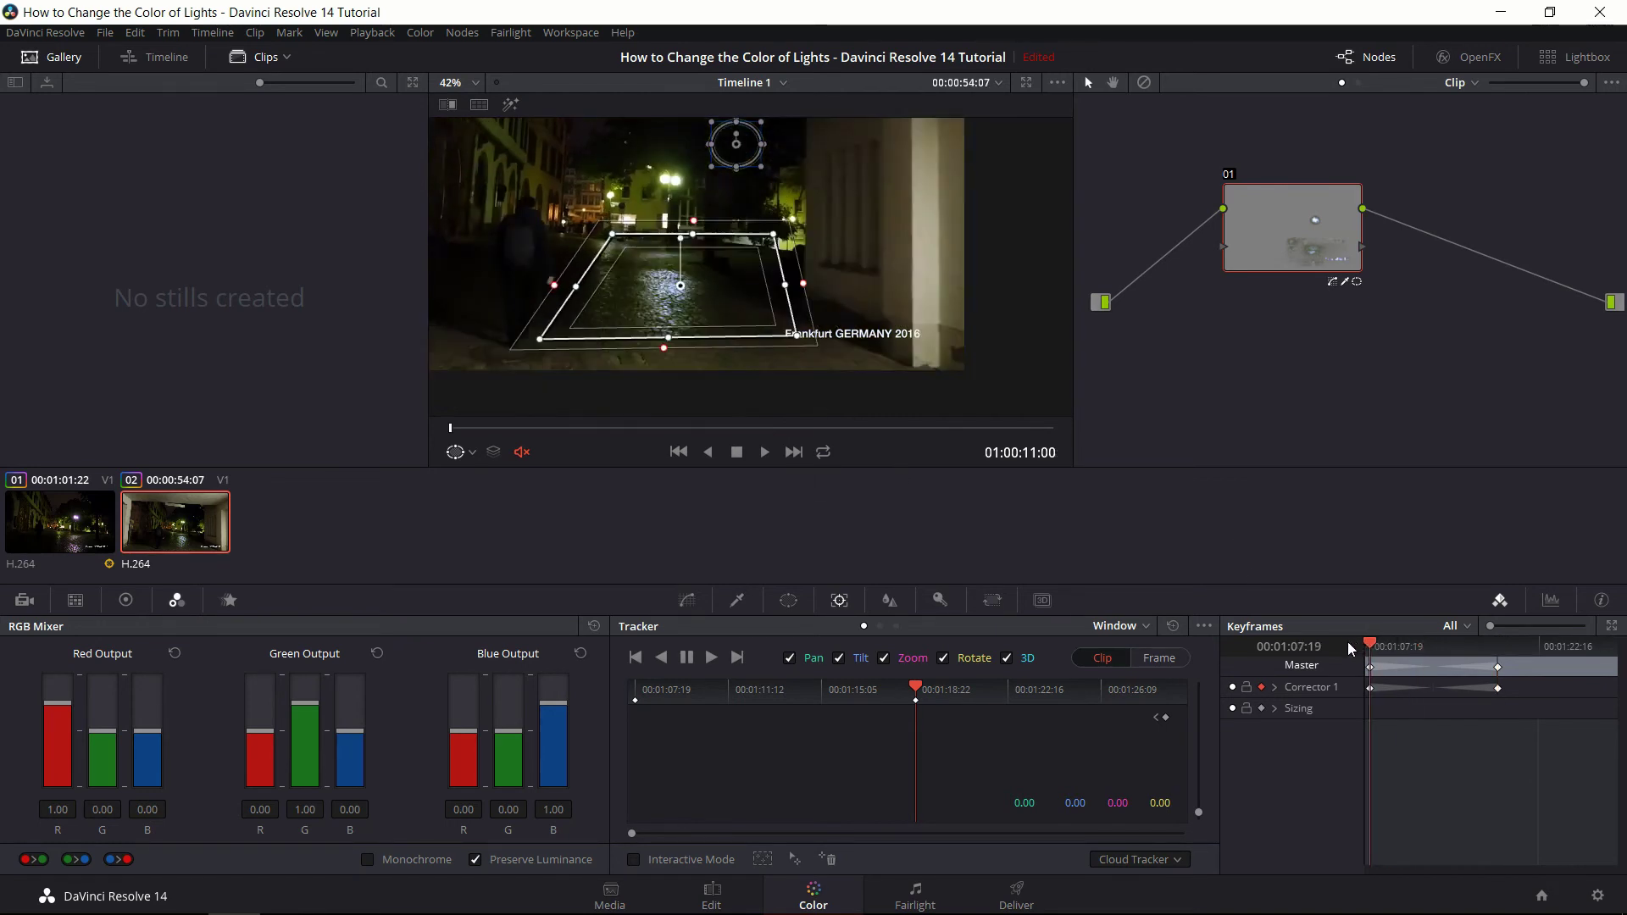
{"action": "left_click_drag", "start_coordinate": [889, 273], "coordinate": [954, 321]}
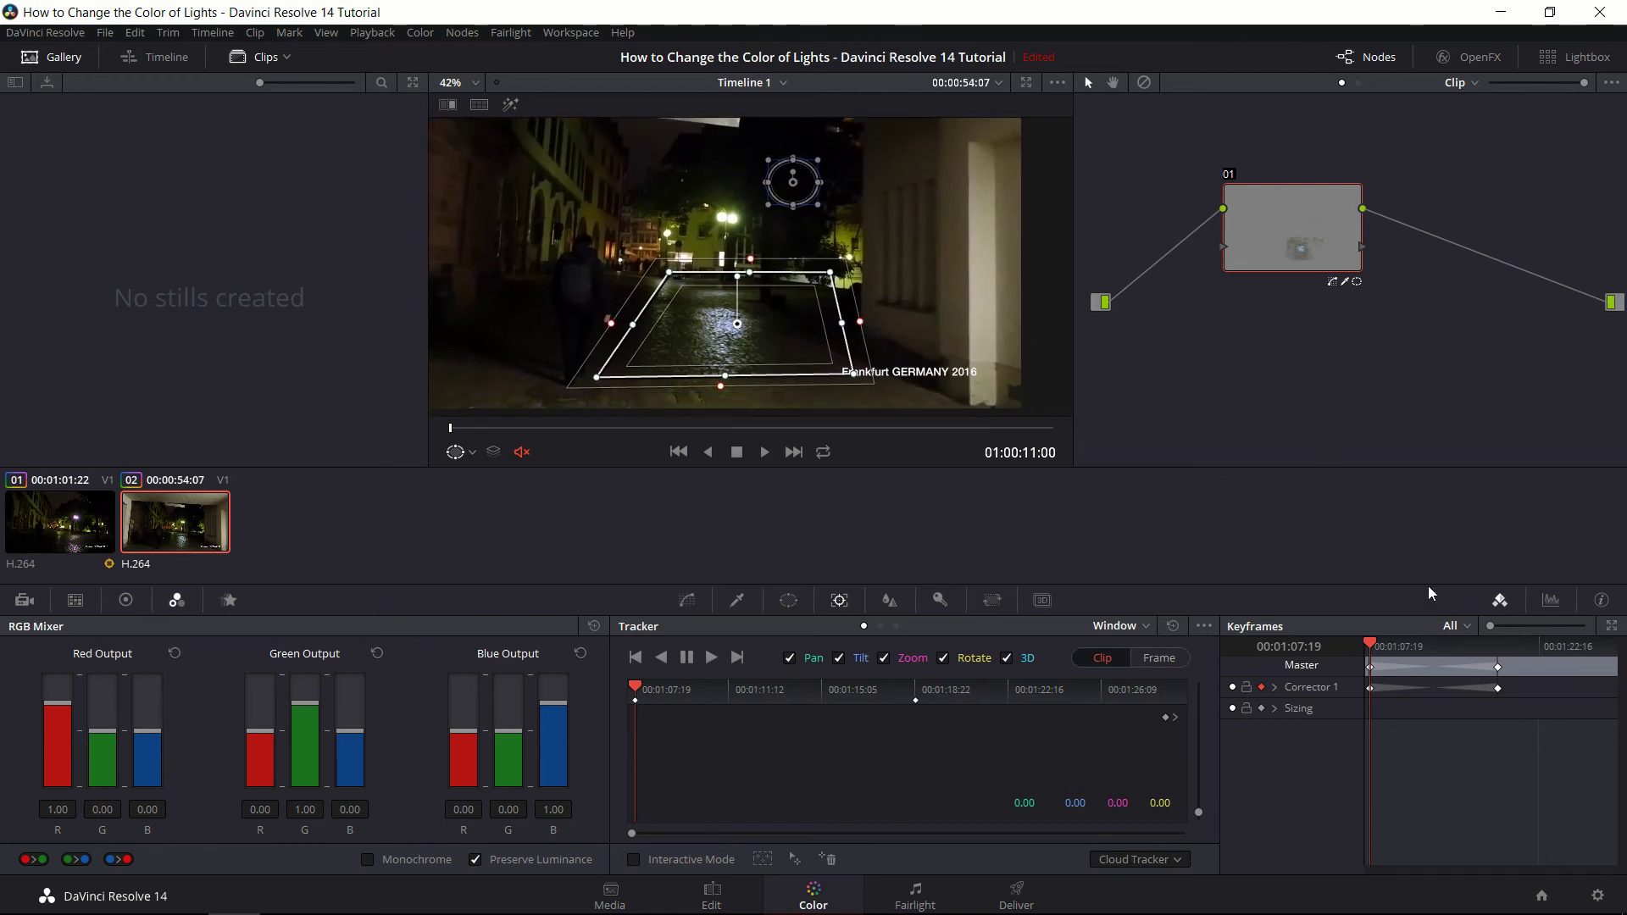
{"action": "left_click", "coordinate": [765, 452]}
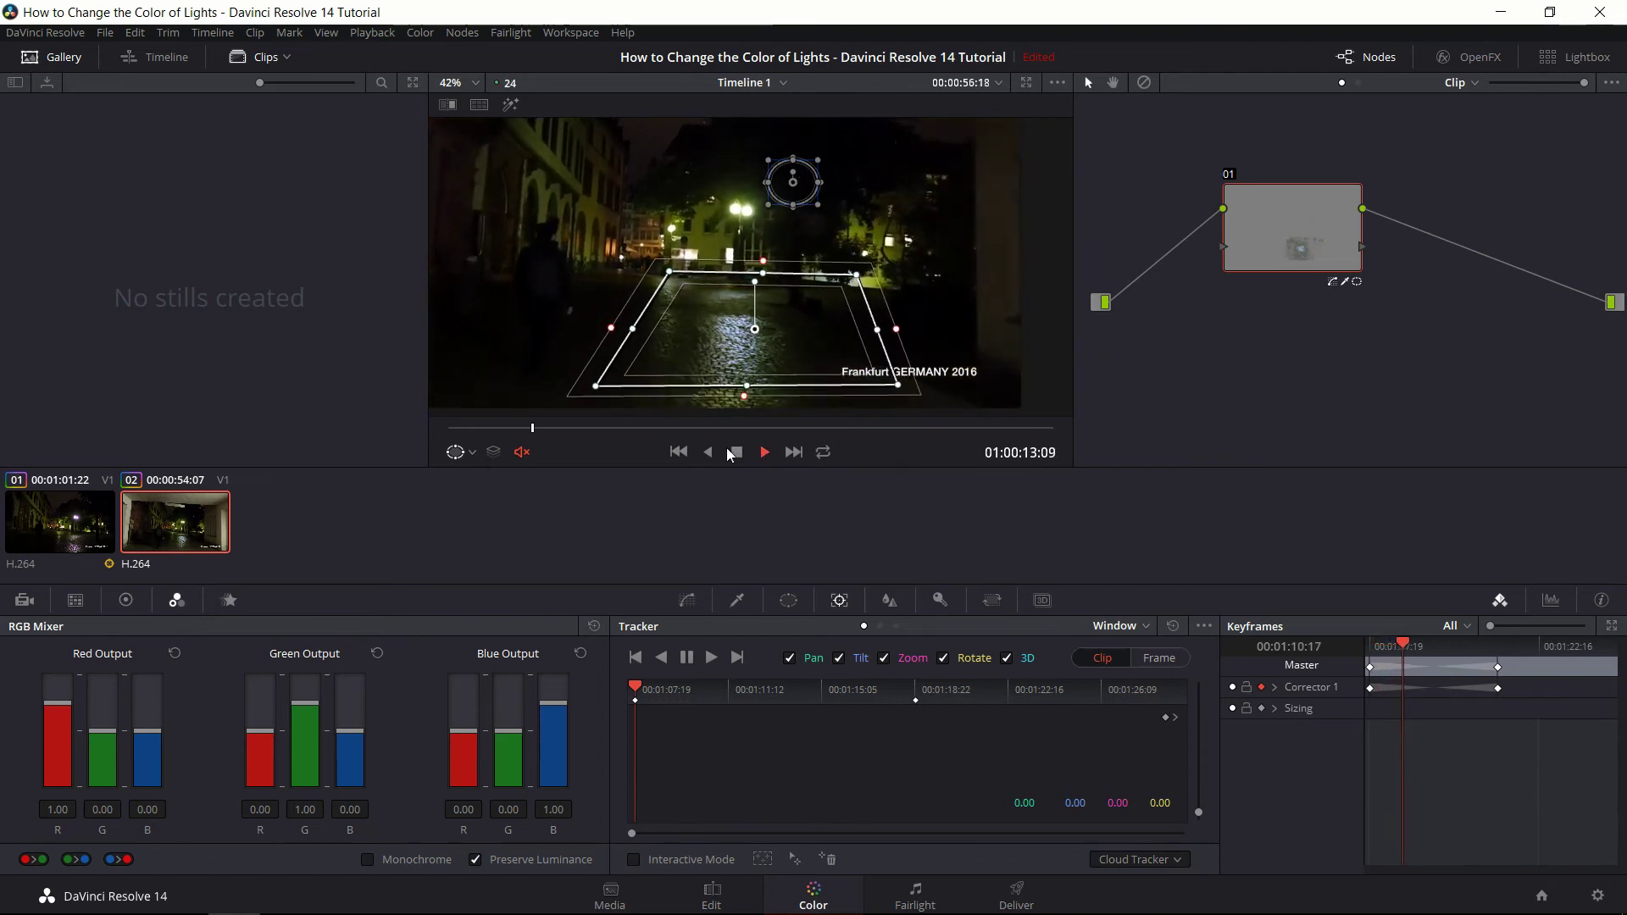
{"action": "key", "text": "space"}
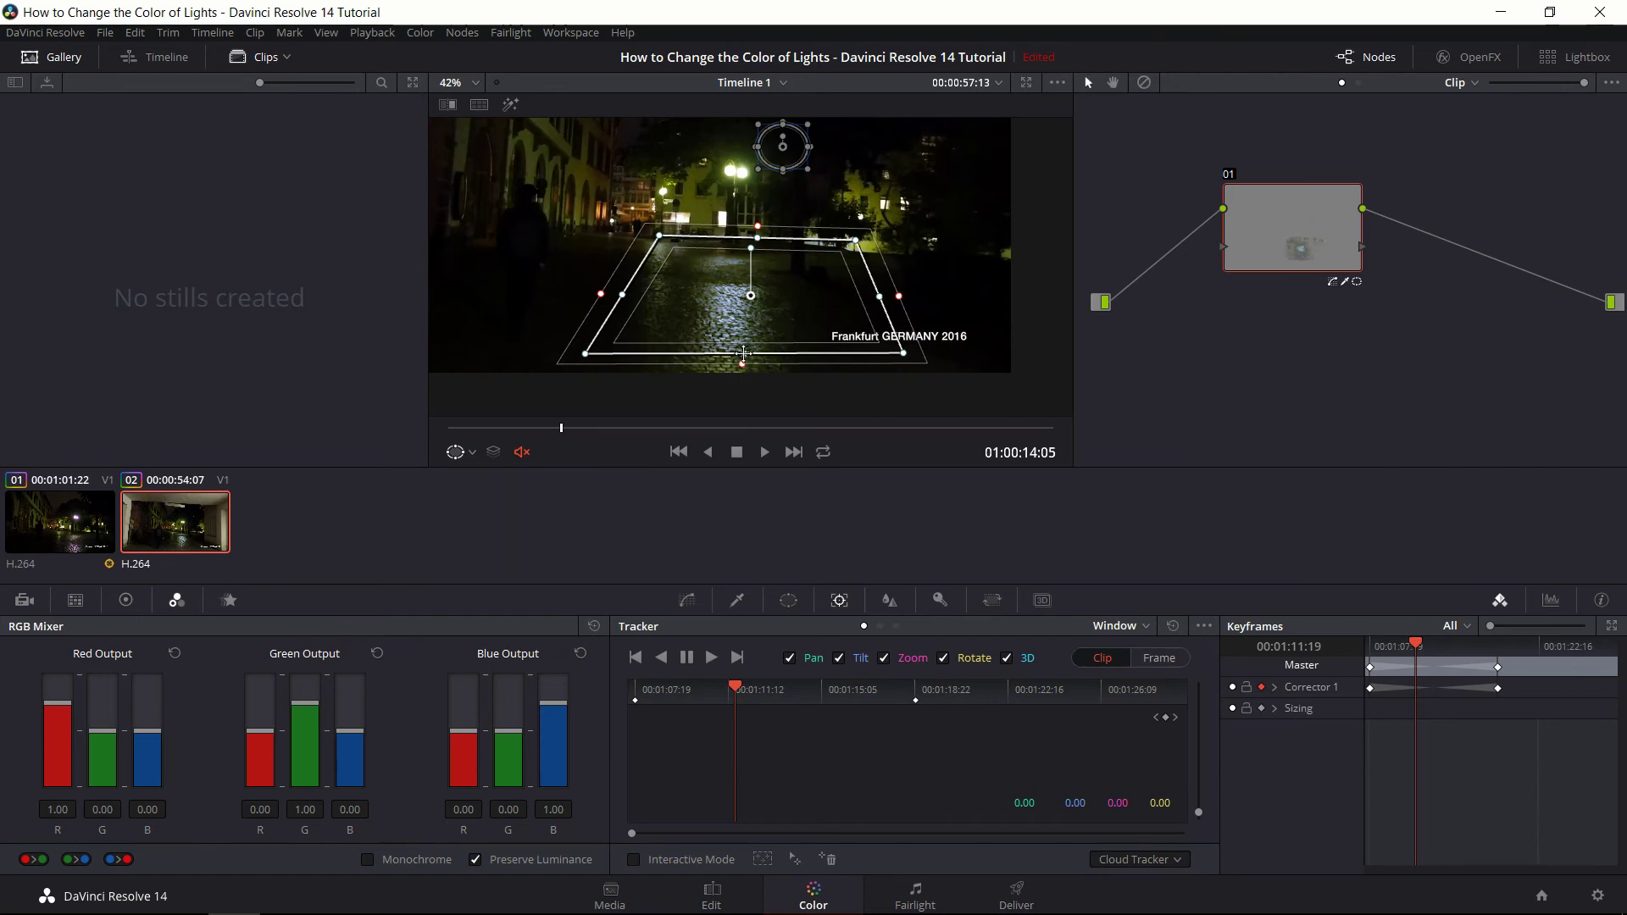
{"action": "left_click_drag", "start_coordinate": [744, 352], "coordinate": [744, 373]}
{"action": "left_click_drag", "start_coordinate": [1413, 644], "coordinate": [1317, 651]}
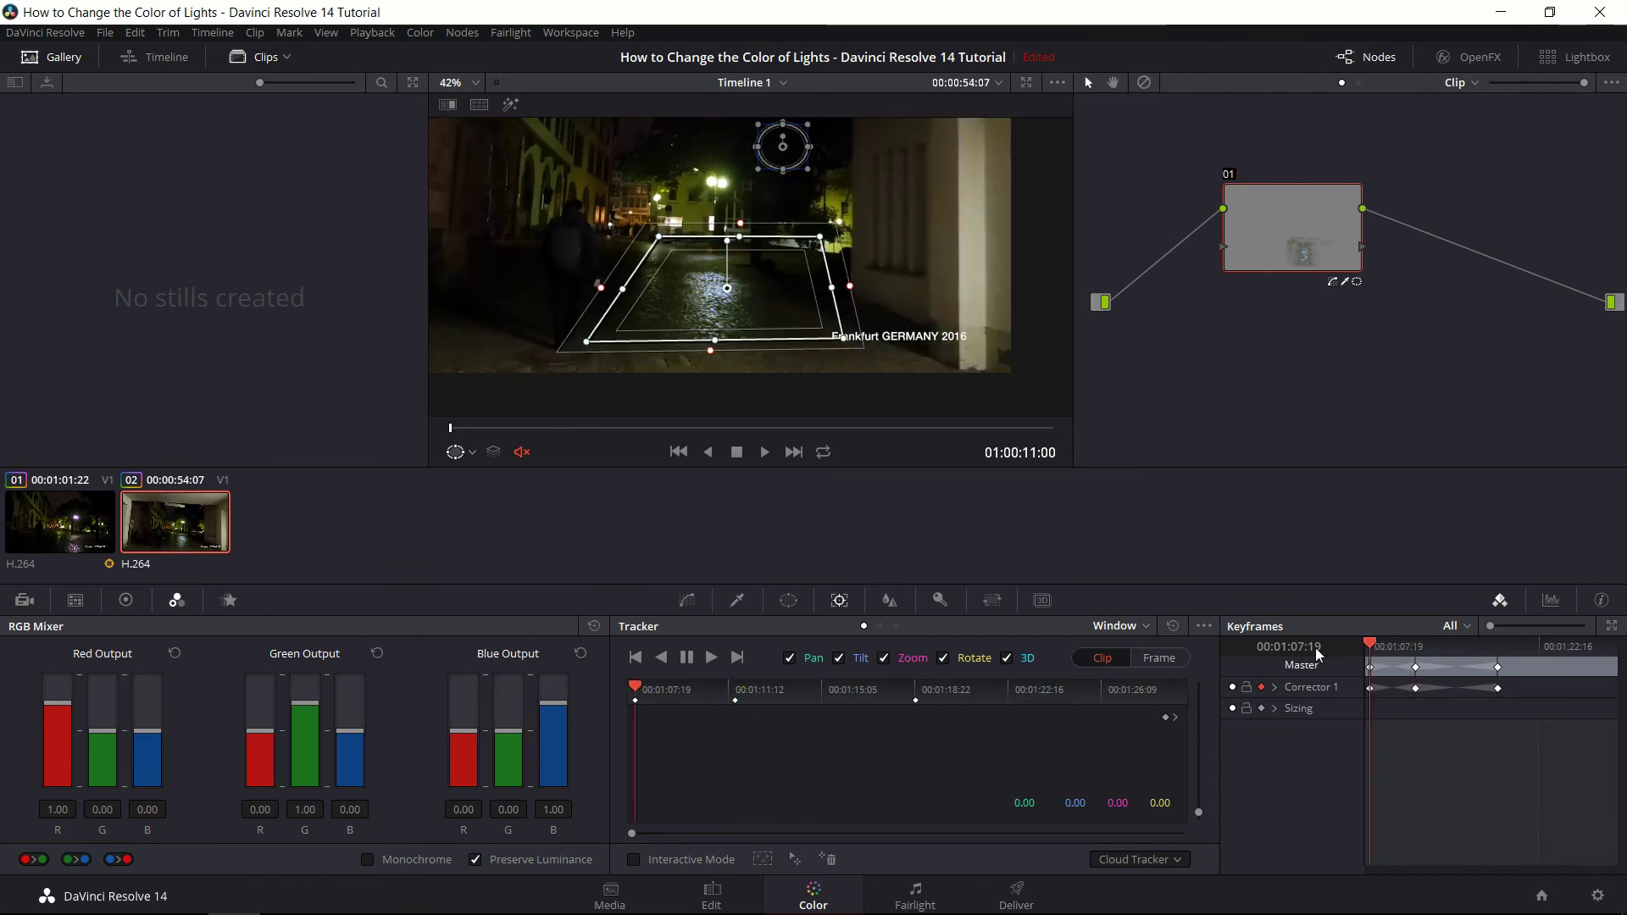
{"action": "left_click", "coordinate": [765, 452]}
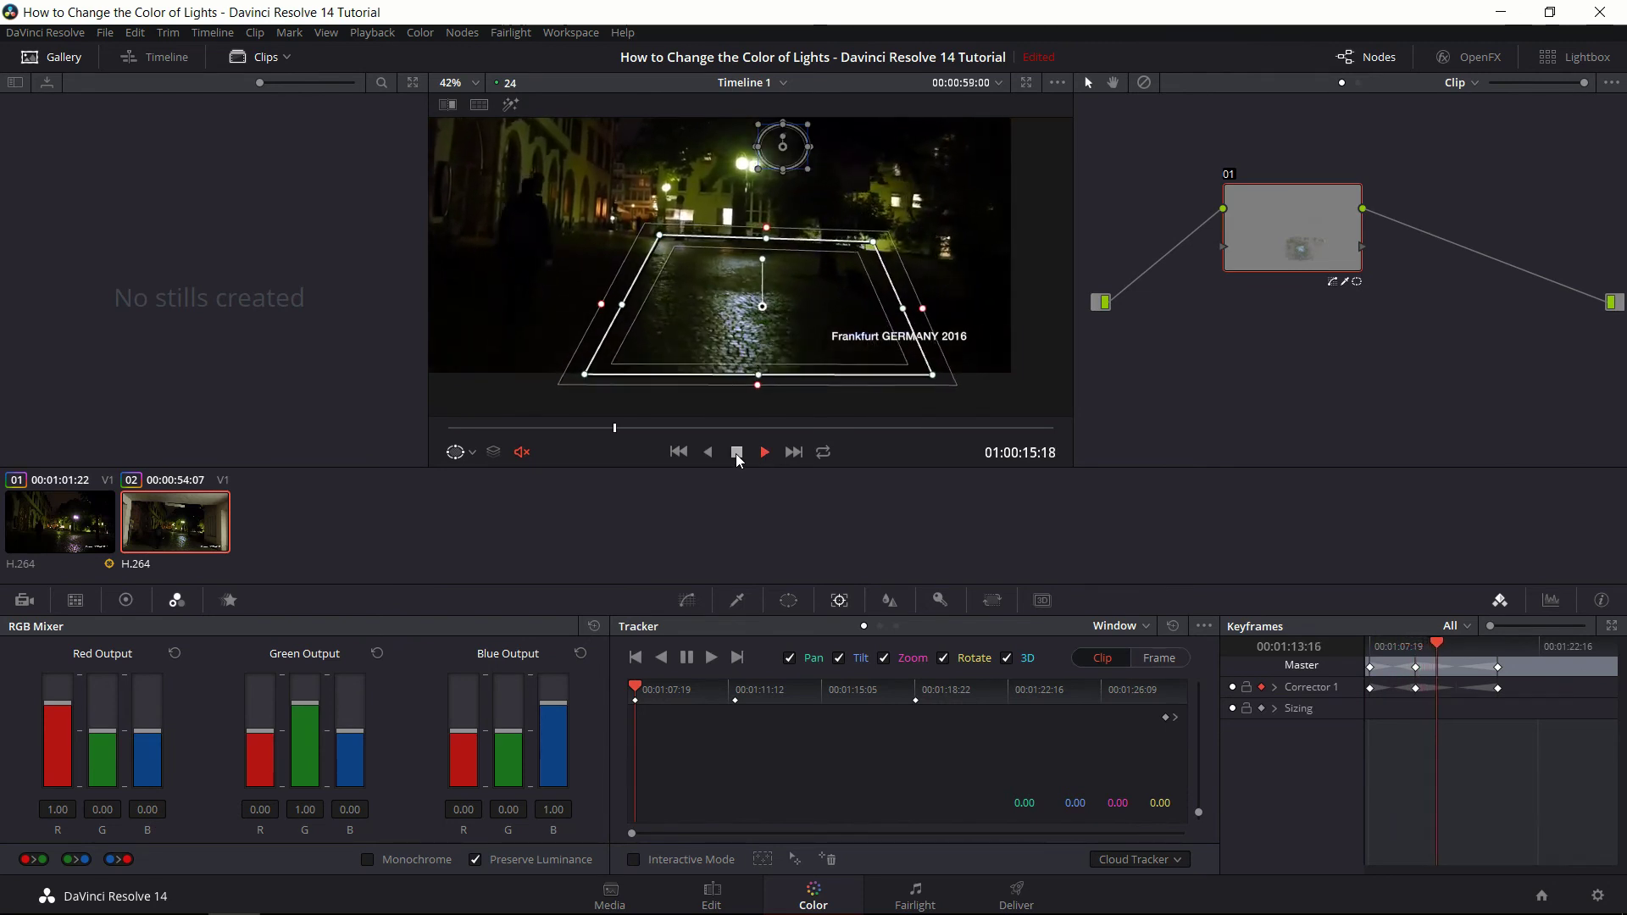
- At 01:00:26:07, move the circle window onto the street lamps and enlarge it to cover their glow
{"action": "left_click_drag", "start_coordinate": [1534, 649], "coordinate": [1594, 656]}
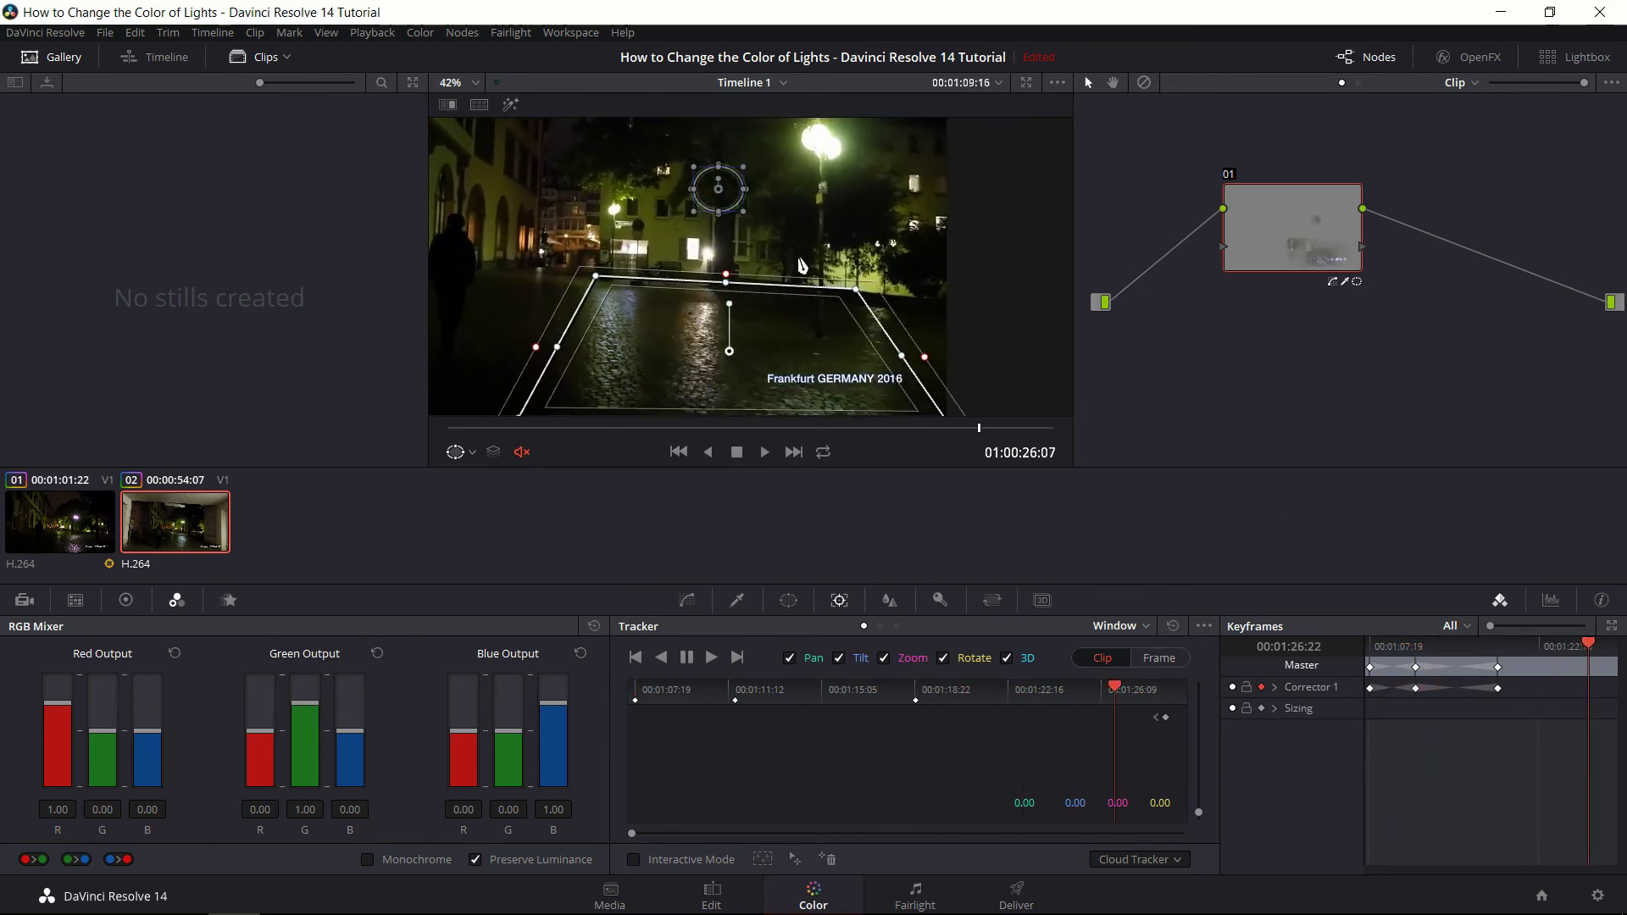
{"action": "left_click_drag", "start_coordinate": [717, 187], "coordinate": [862, 179]}
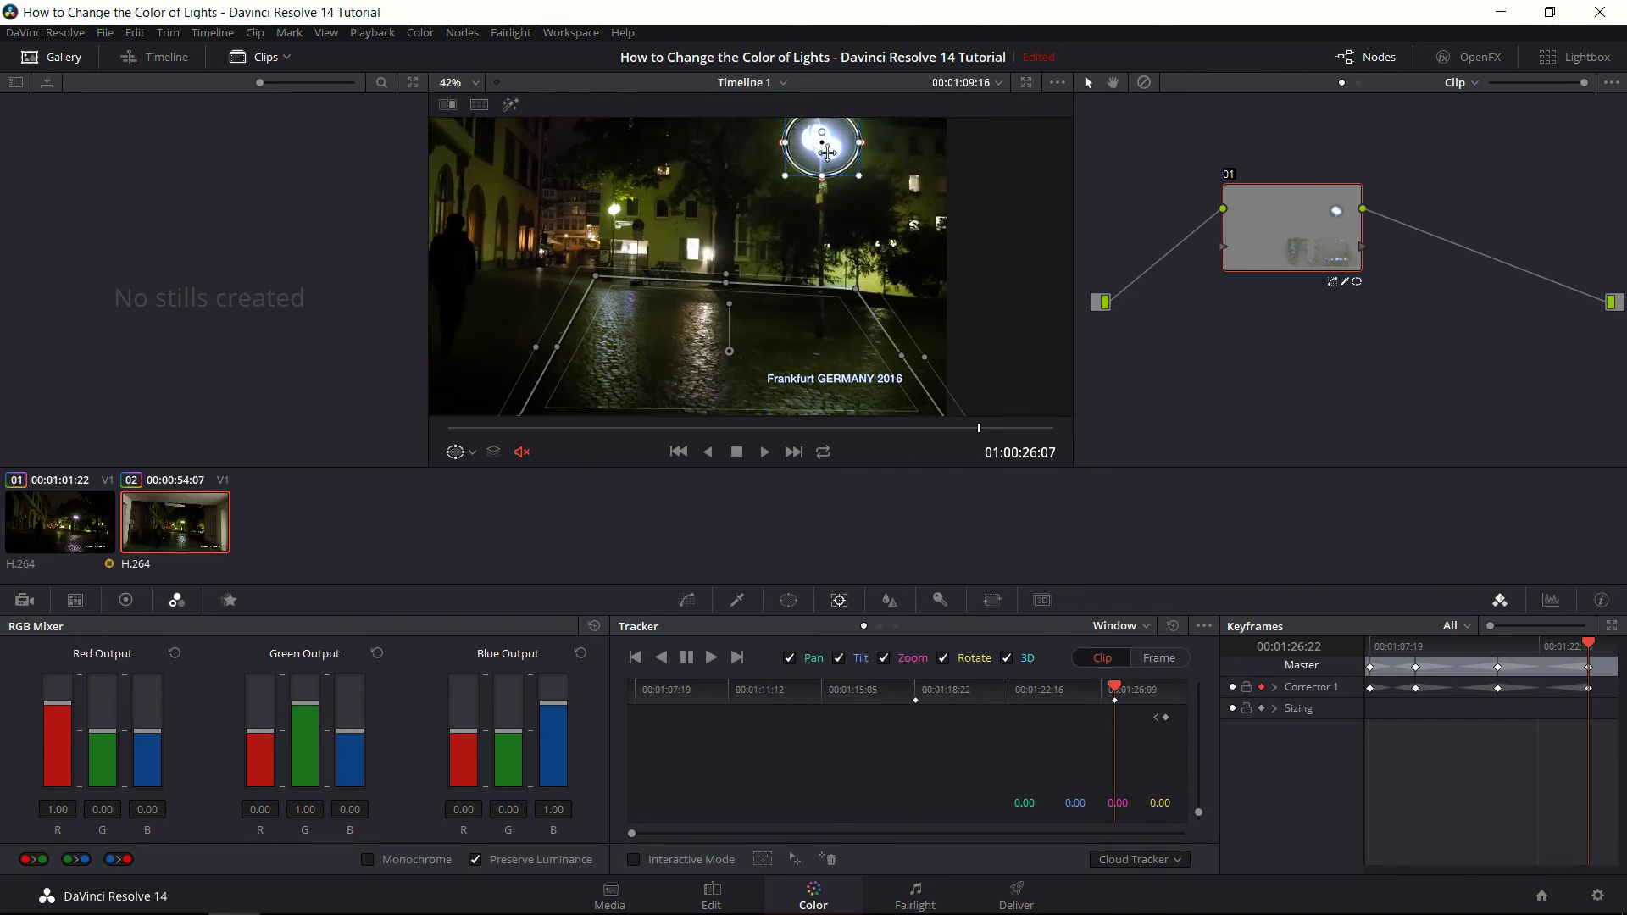
{"action": "mouse_move", "coordinate": [861, 178]}
{"action": "left_mouse_down"}
{"action": "mouse_move", "coordinate": [823, 144]}
{"action": "mouse_move", "coordinate": [876, 191]}
{"action": "left_mouse_up"}
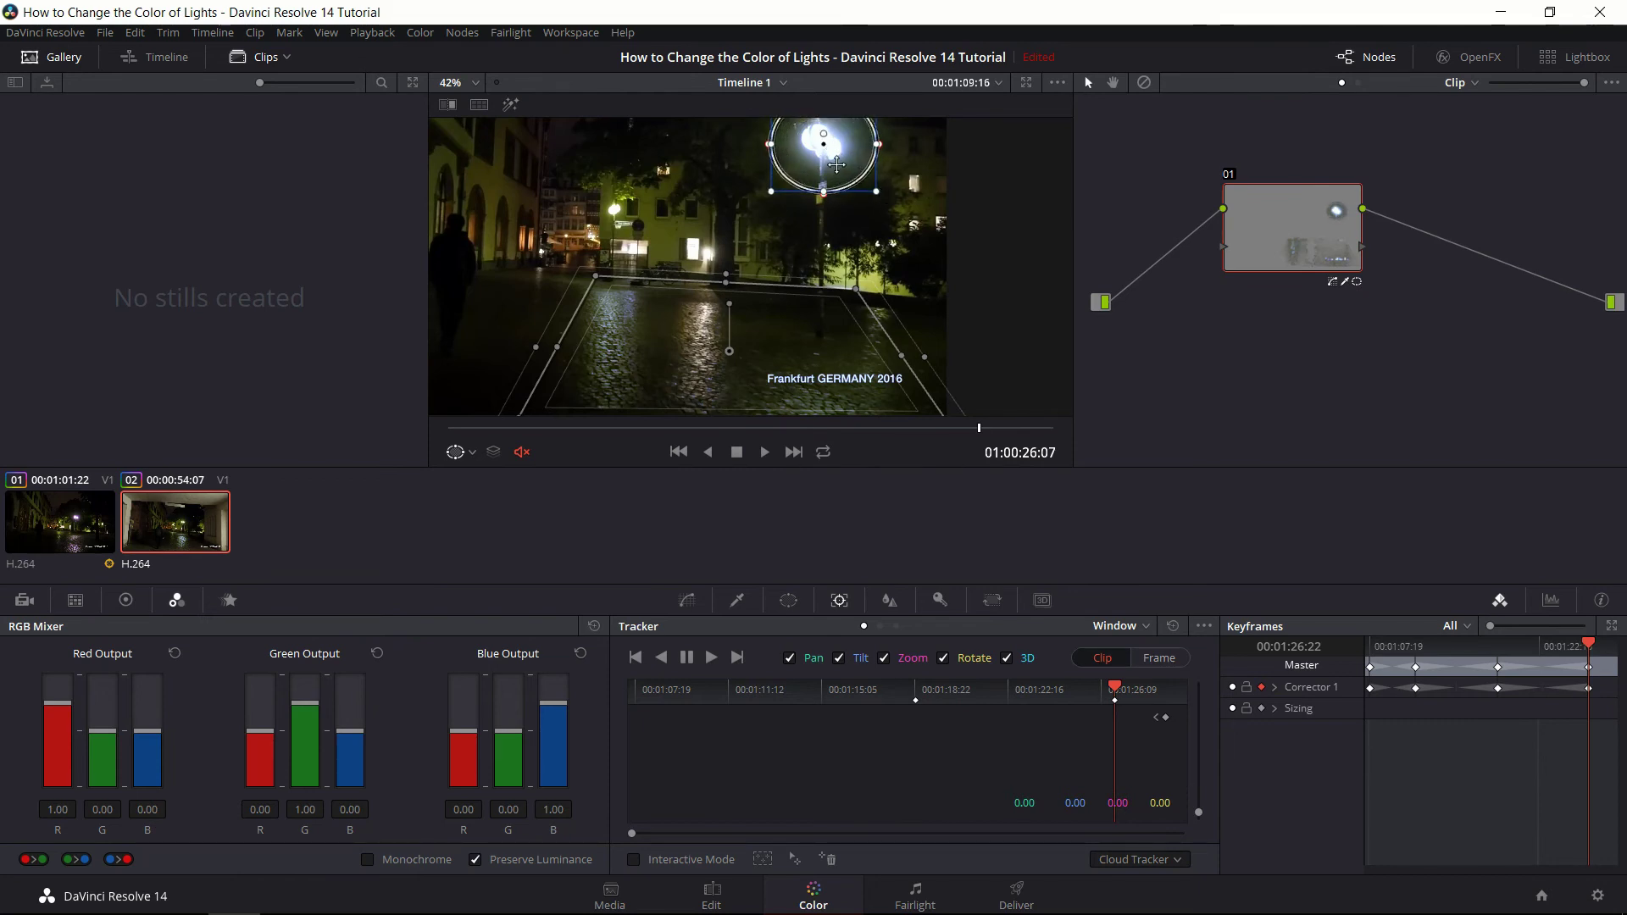
- Return to the keyframe at 01:00:19:23 and slightly enlarge the circle window around the street lamps
{"action": "left_click", "coordinate": [1511, 645]}
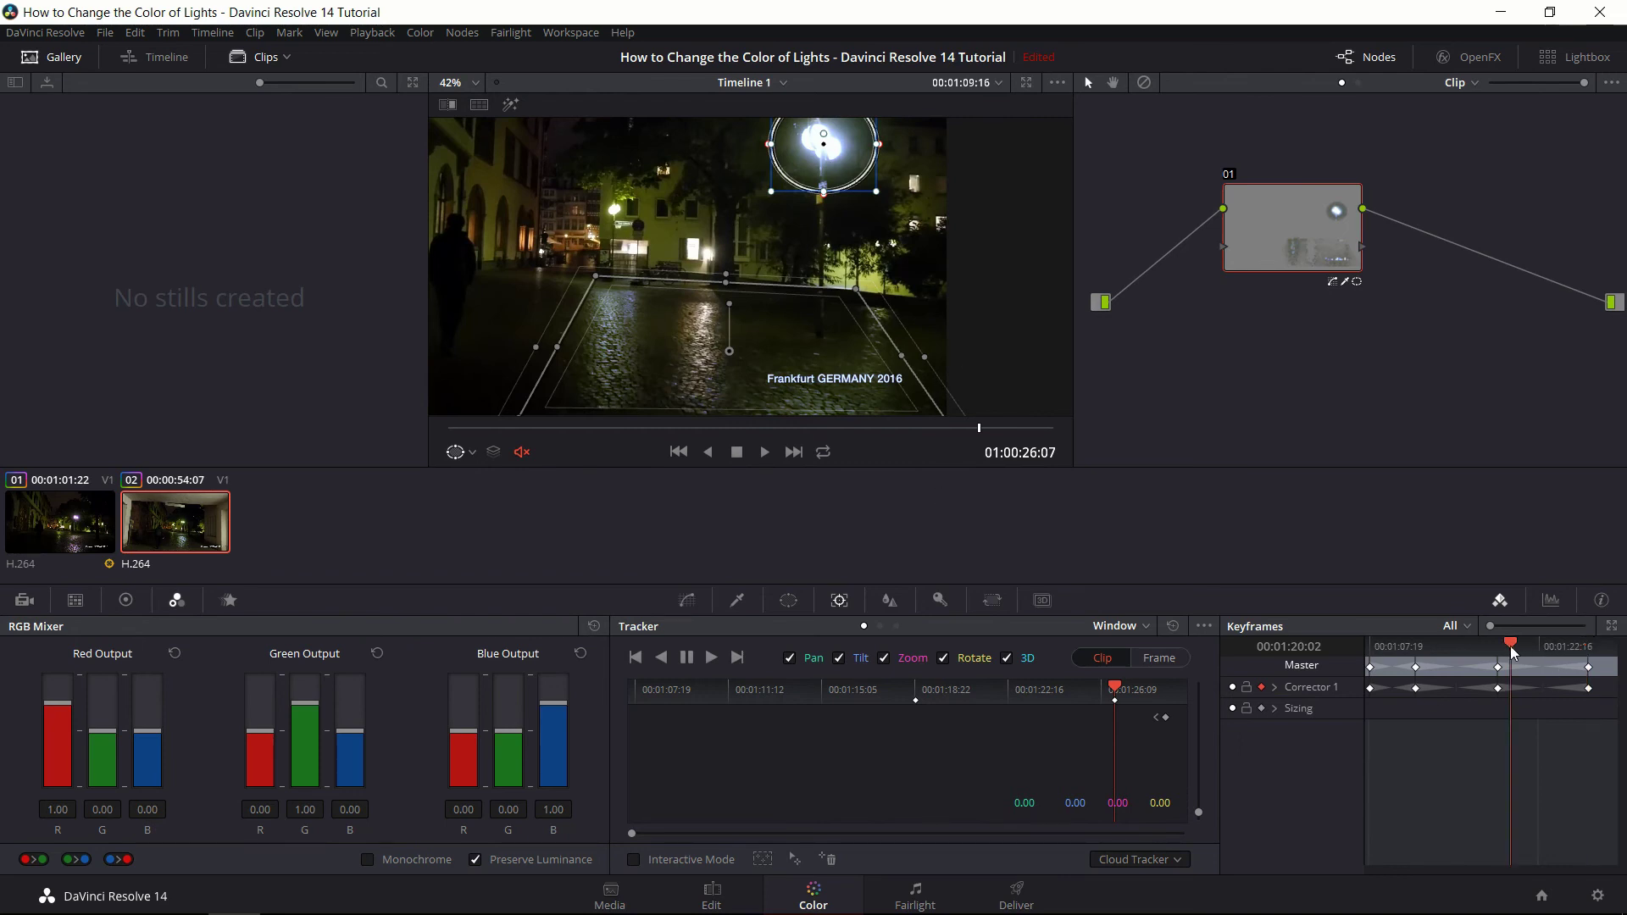
{"action": "left_click_drag", "start_coordinate": [1510, 646], "coordinate": [1519, 649]}
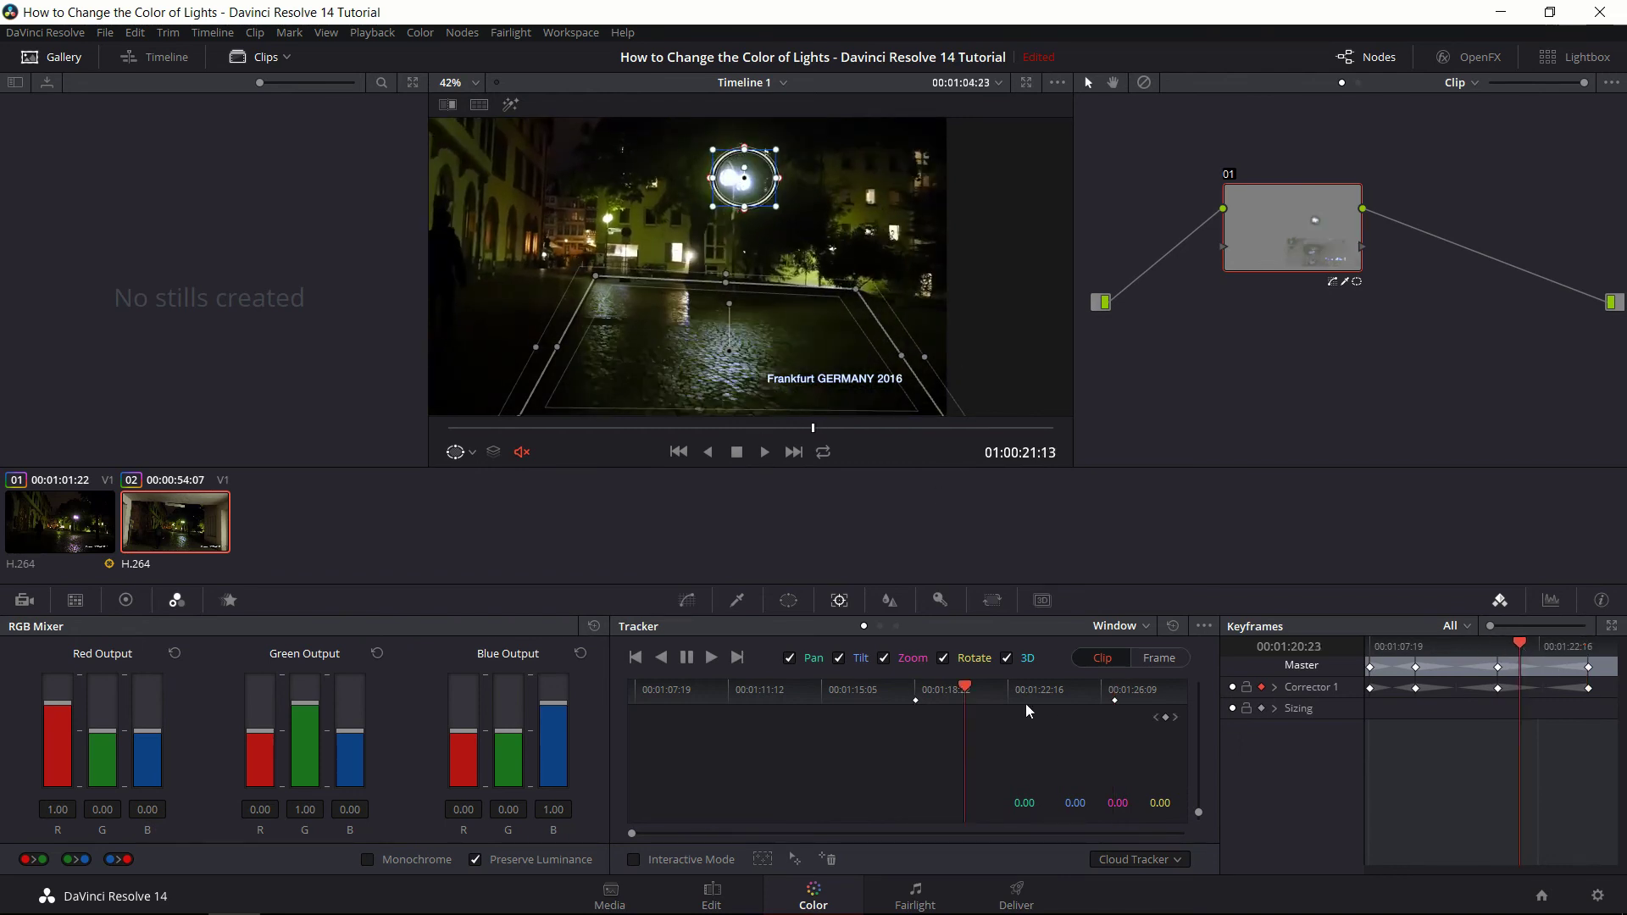
{"action": "left_click", "coordinate": [1156, 719]}
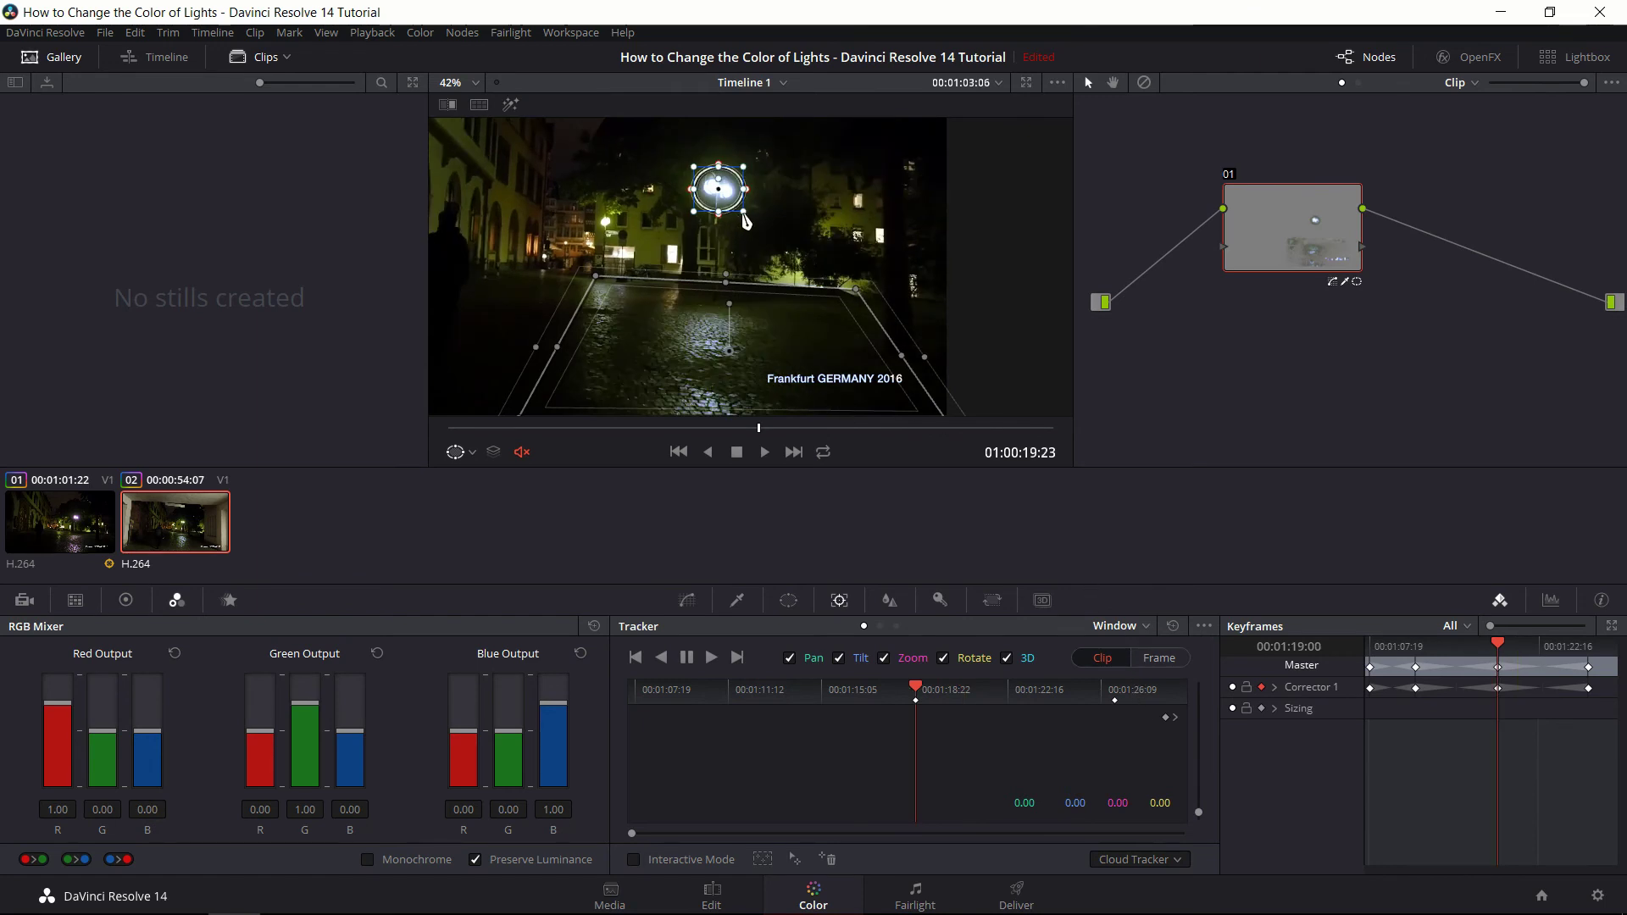
{"action": "left_click_drag", "start_coordinate": [744, 213], "coordinate": [752, 225]}
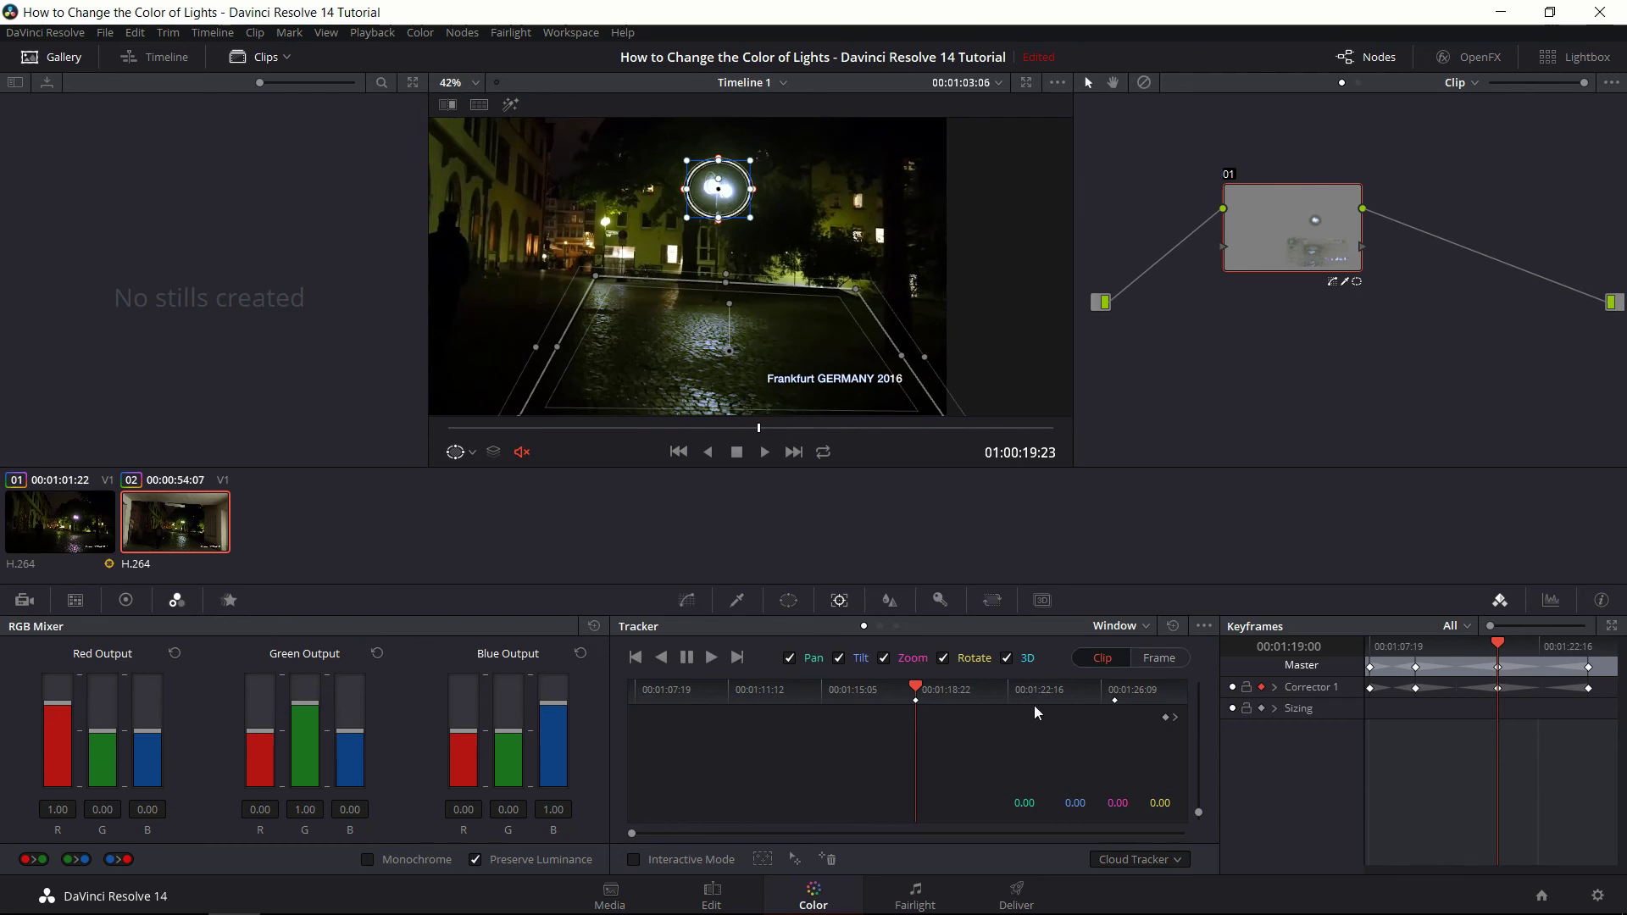
- At 01:00:23:05, recentre the circle window on the street lamps and play onward to check that it follows them
{"action": "left_click", "coordinate": [761, 453]}
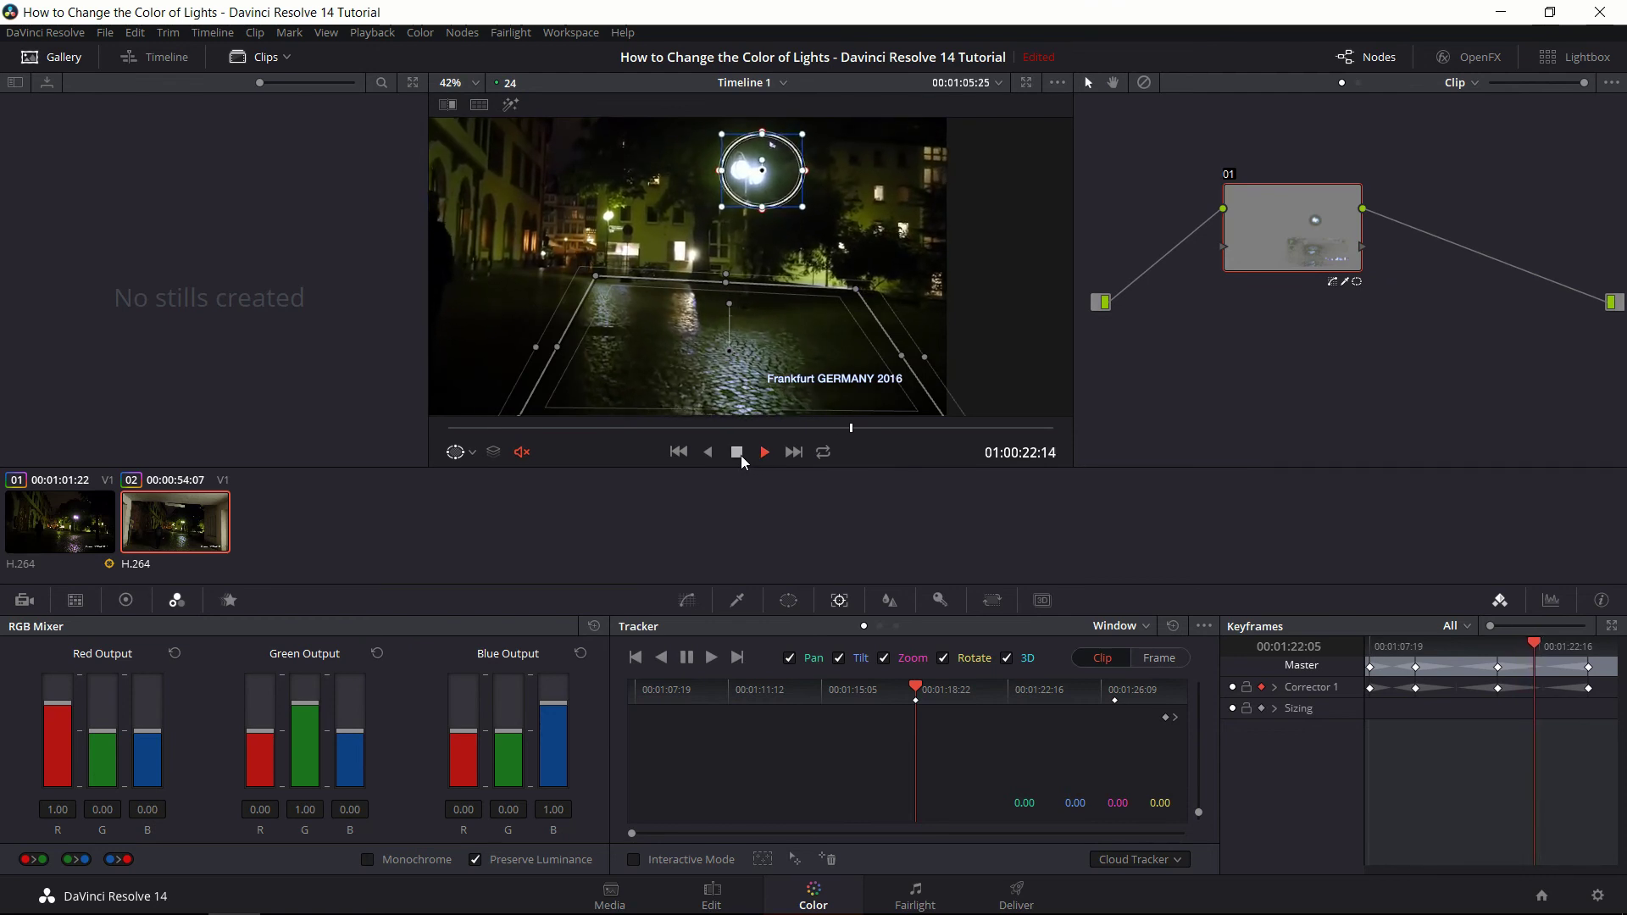
{"action": "left_click", "coordinate": [736, 452]}
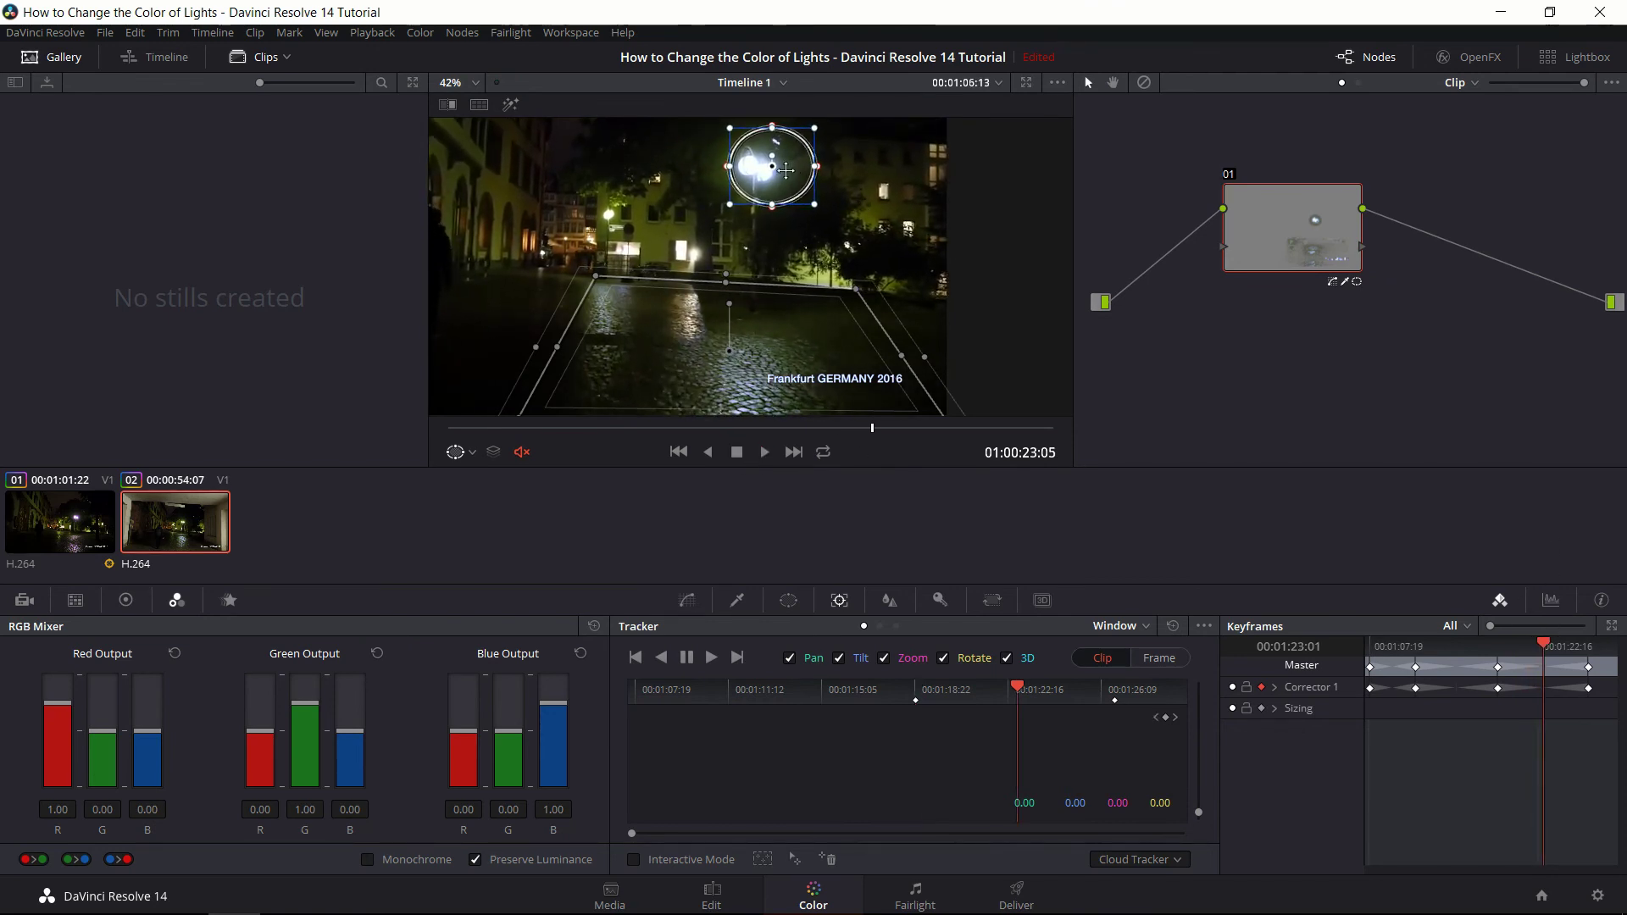
{"action": "left_click_drag", "start_coordinate": [782, 166], "coordinate": [769, 168]}
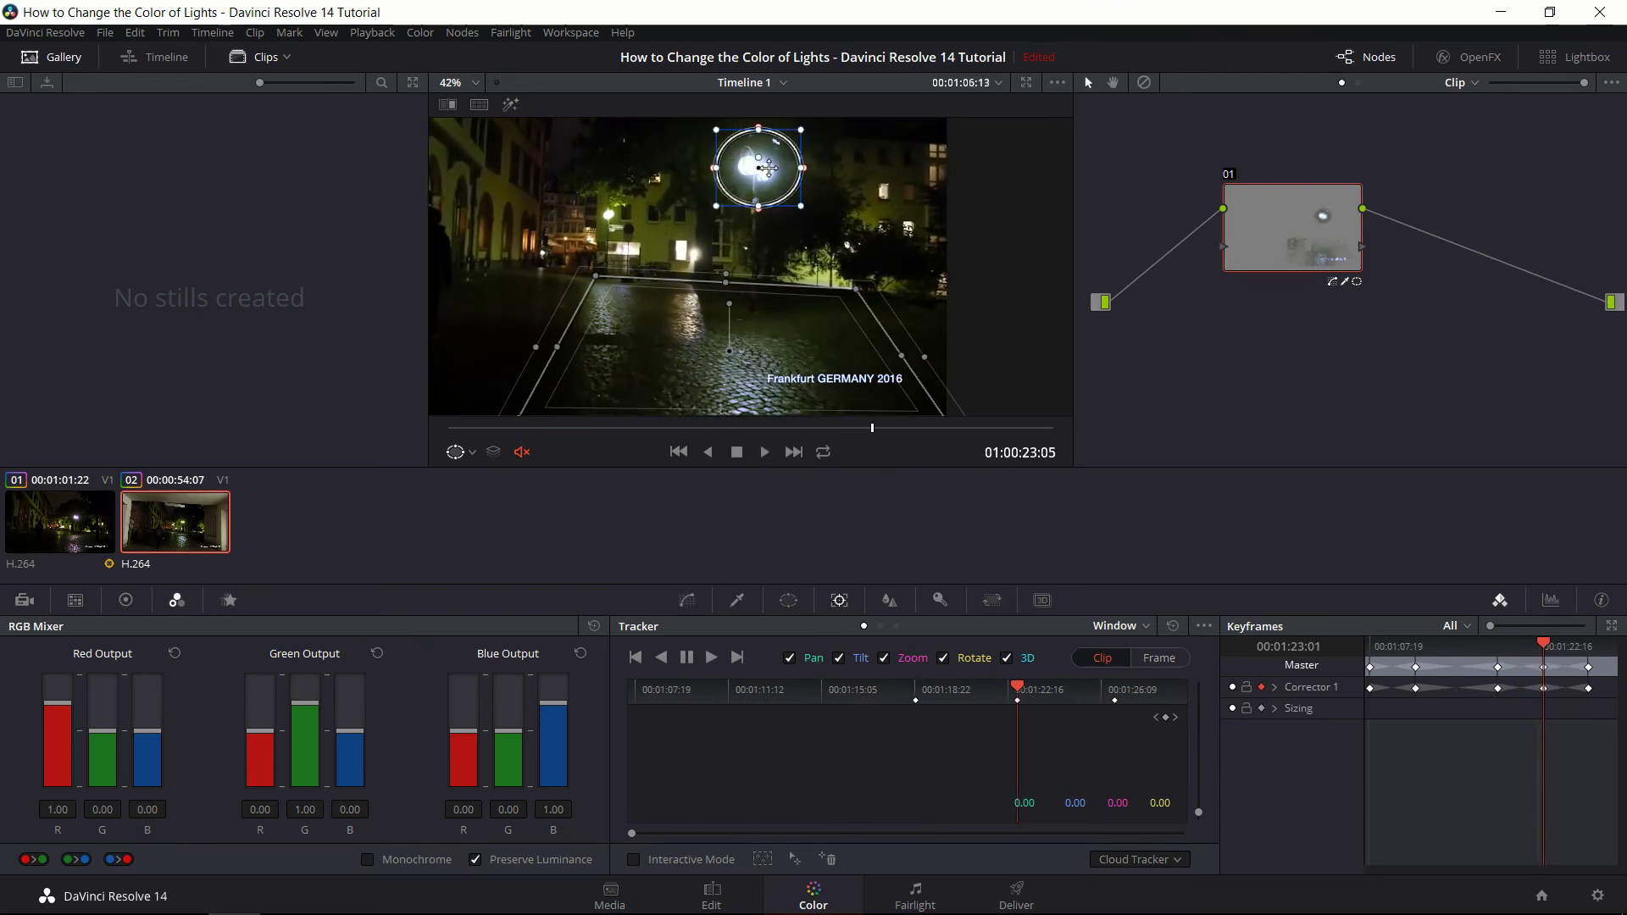
{"action": "left_click", "coordinate": [763, 452]}
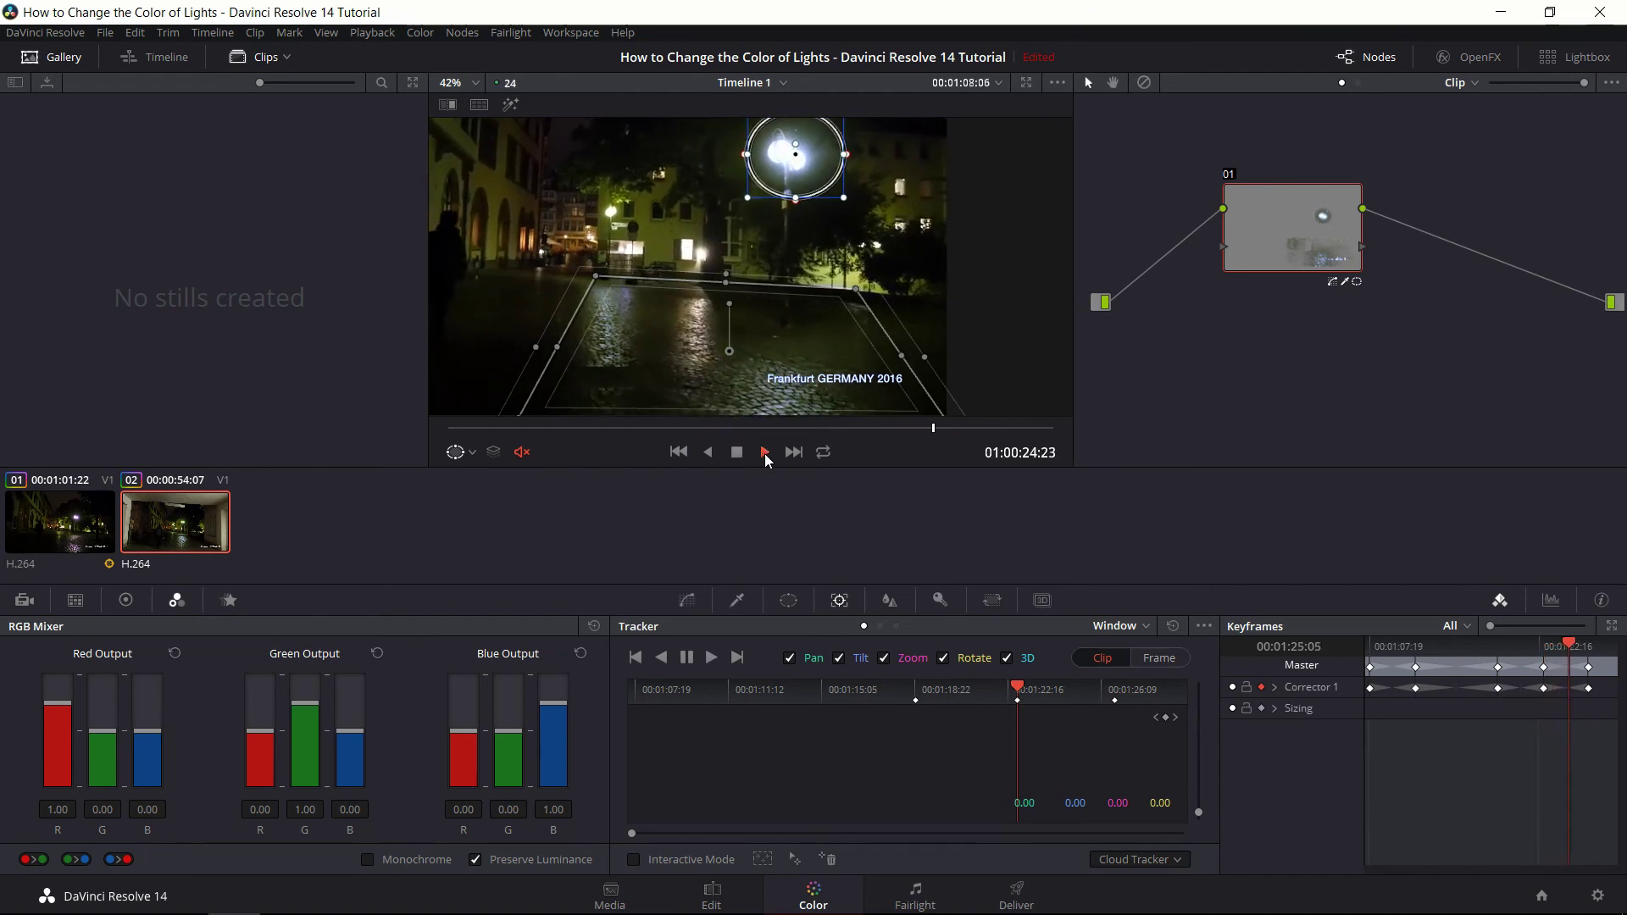
{"action": "left_click", "coordinate": [753, 453]}
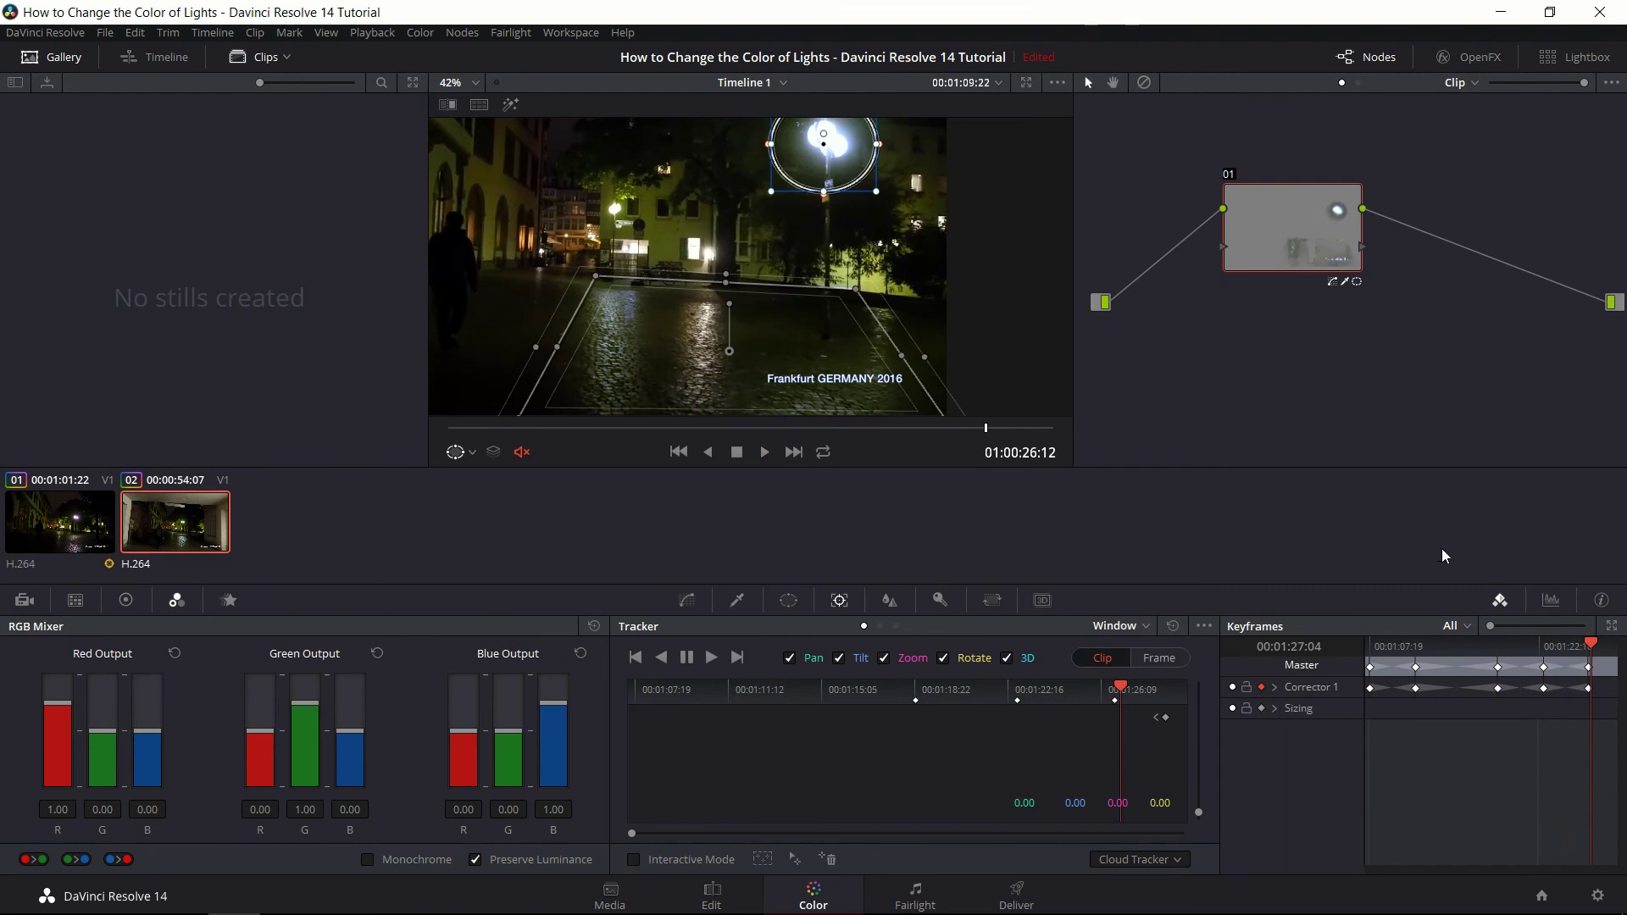
- At the 01:00:26:07 keyframe, shift both upper corners of the linear window rightward over the pavement reflection and raise its upper edge slightly
{"action": "left_click", "coordinate": [1156, 720]}
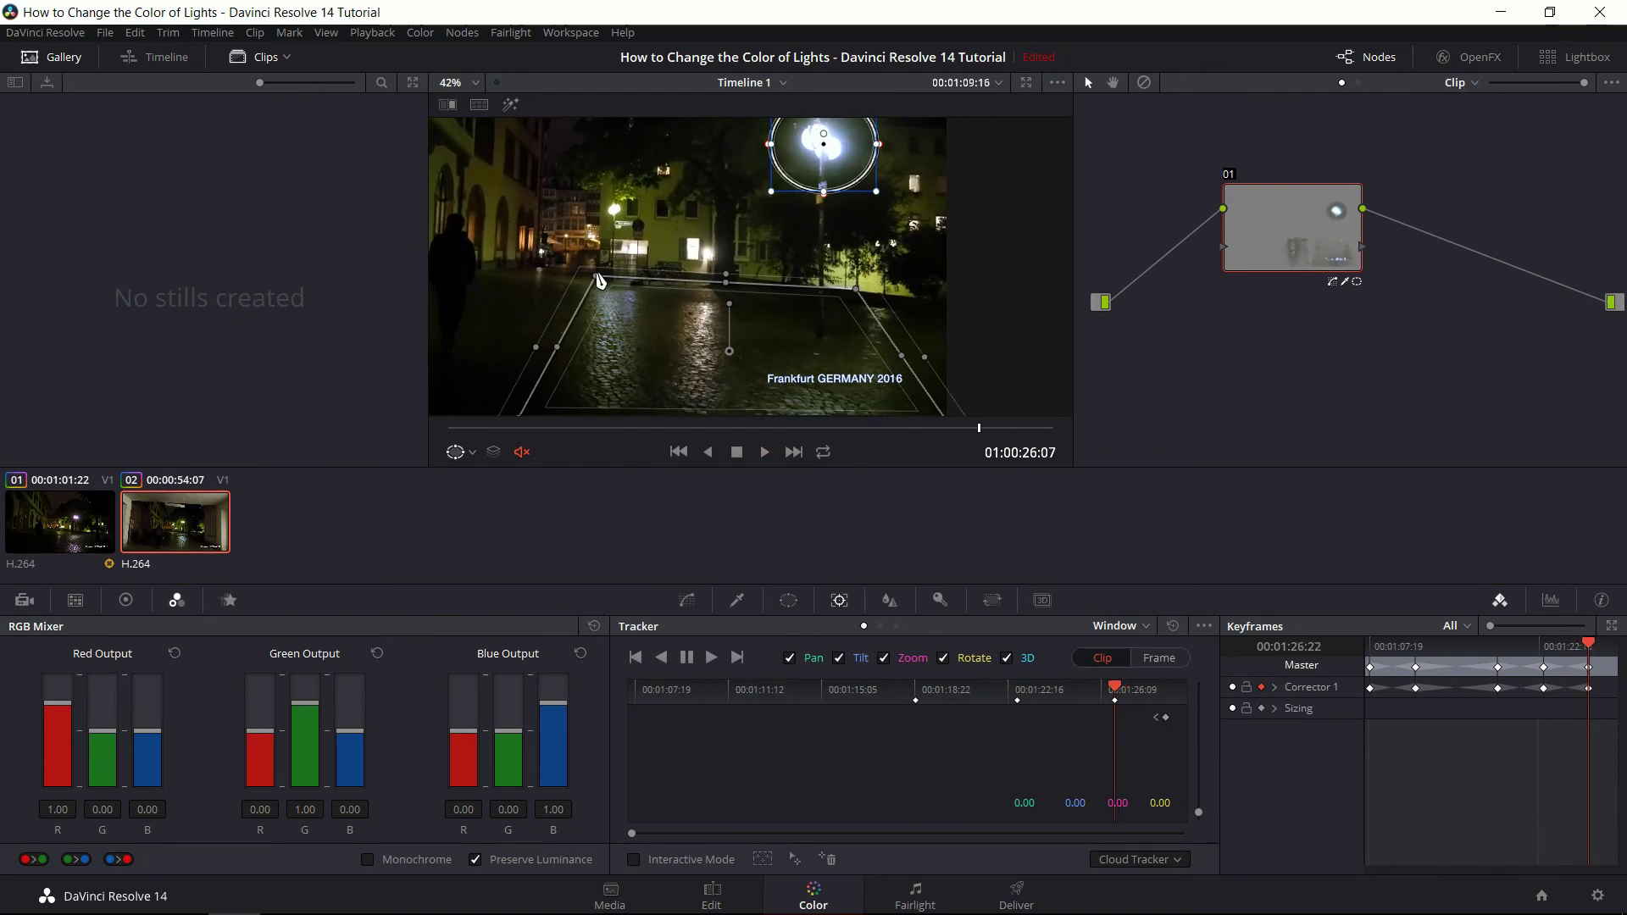
{"action": "left_click_drag", "start_coordinate": [596, 283], "coordinate": [648, 312]}
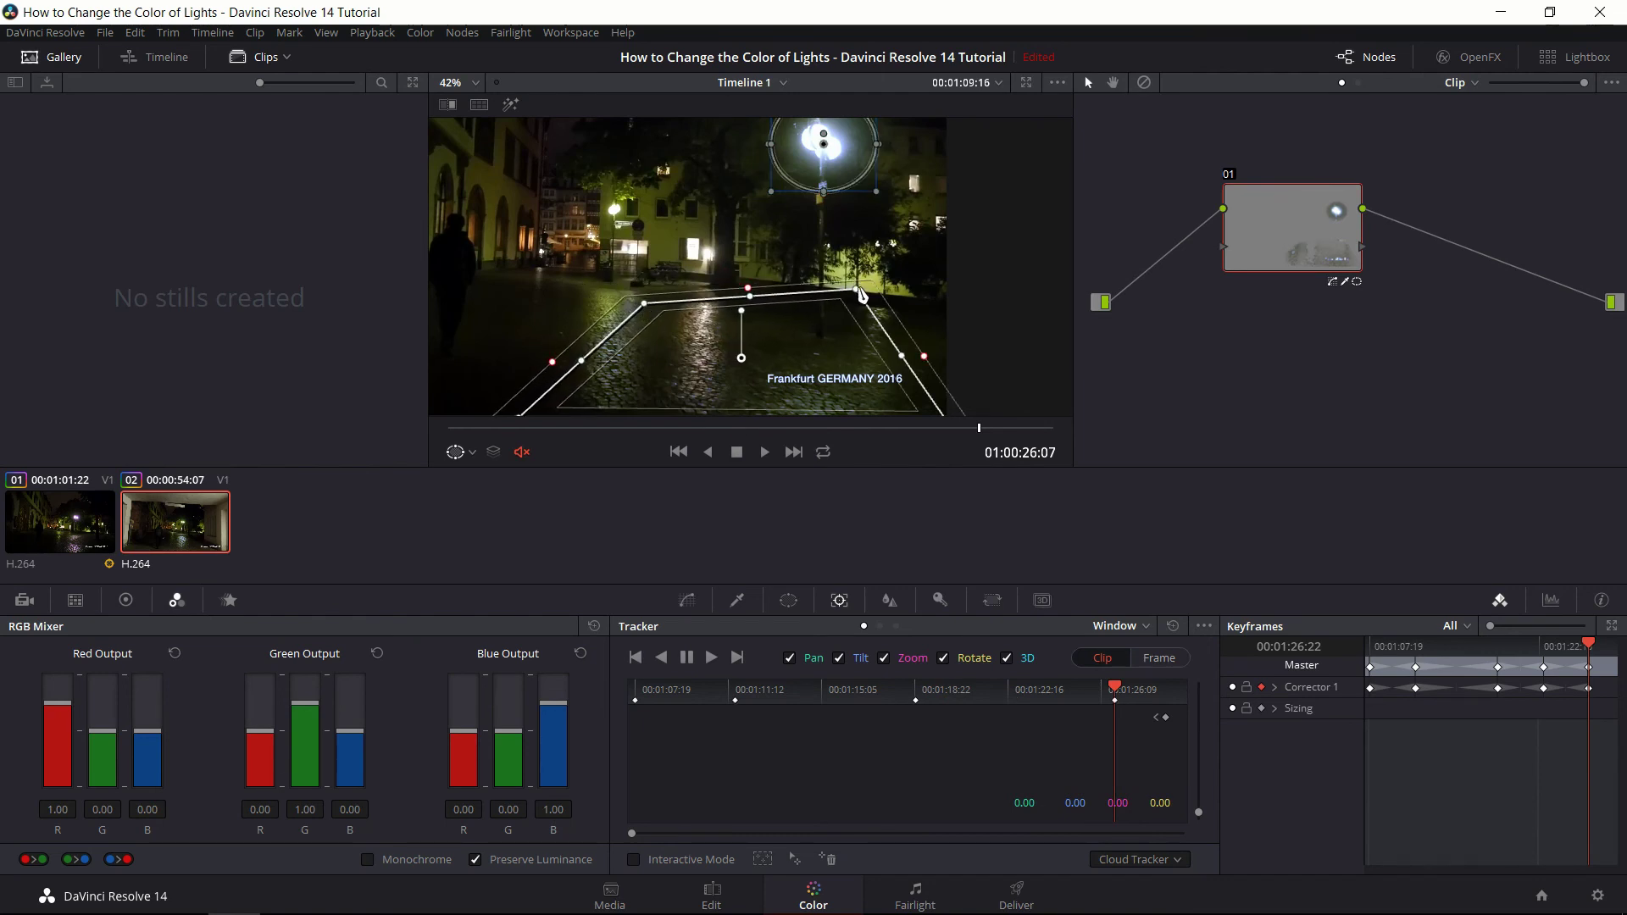
{"action": "left_click_drag", "start_coordinate": [861, 295], "coordinate": [906, 301]}
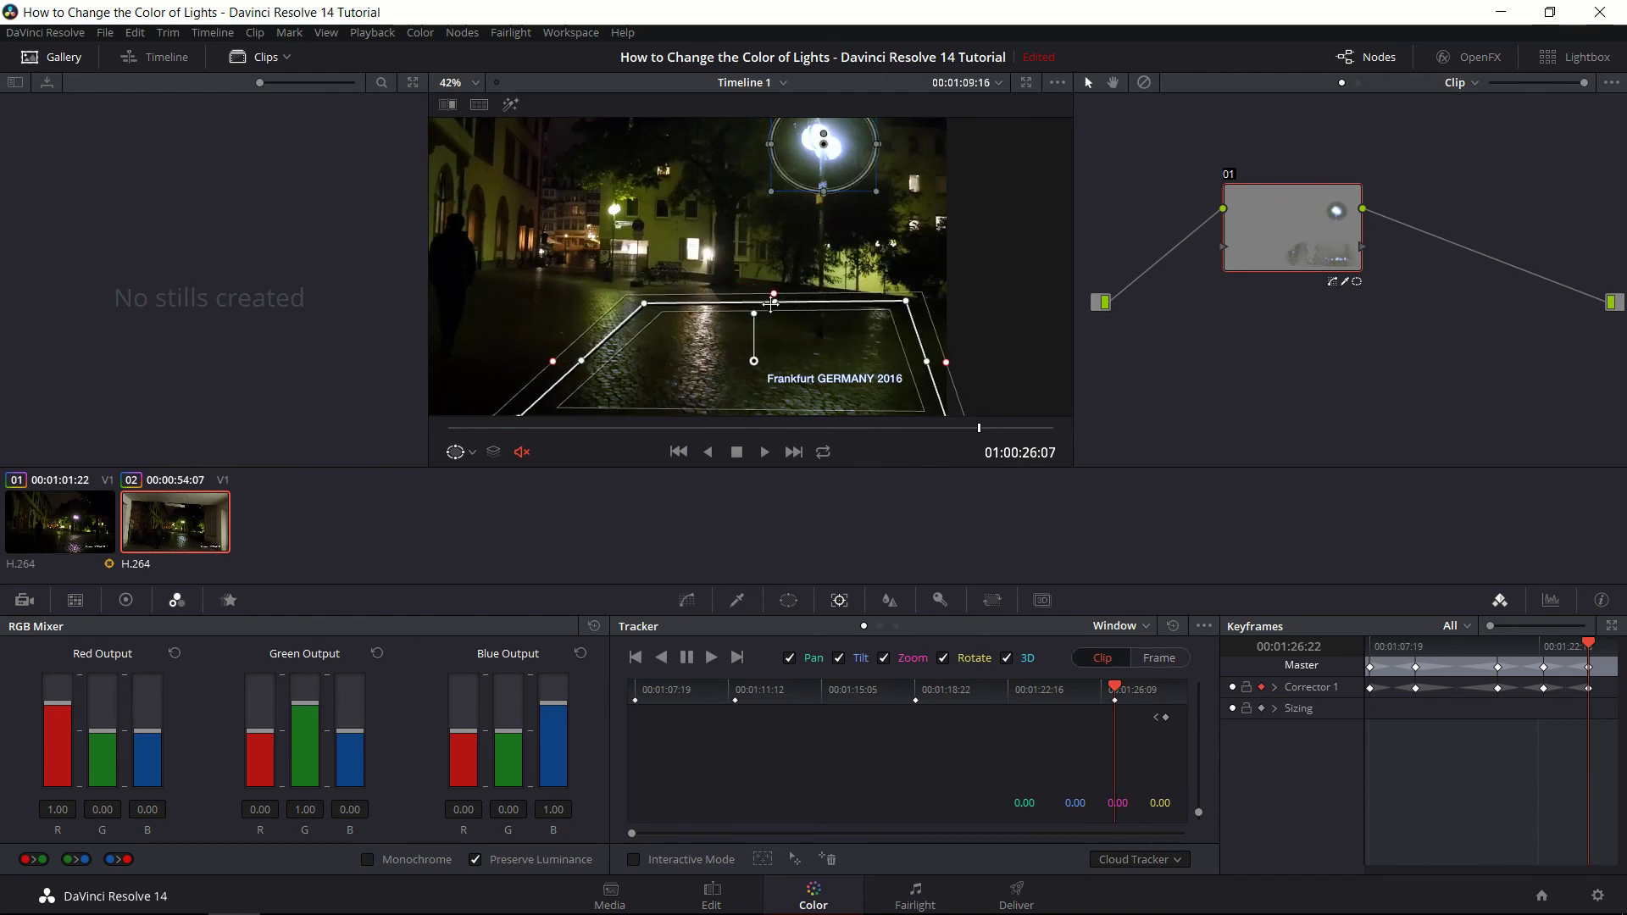
{"action": "left_click_drag", "start_coordinate": [776, 303], "coordinate": [775, 292]}
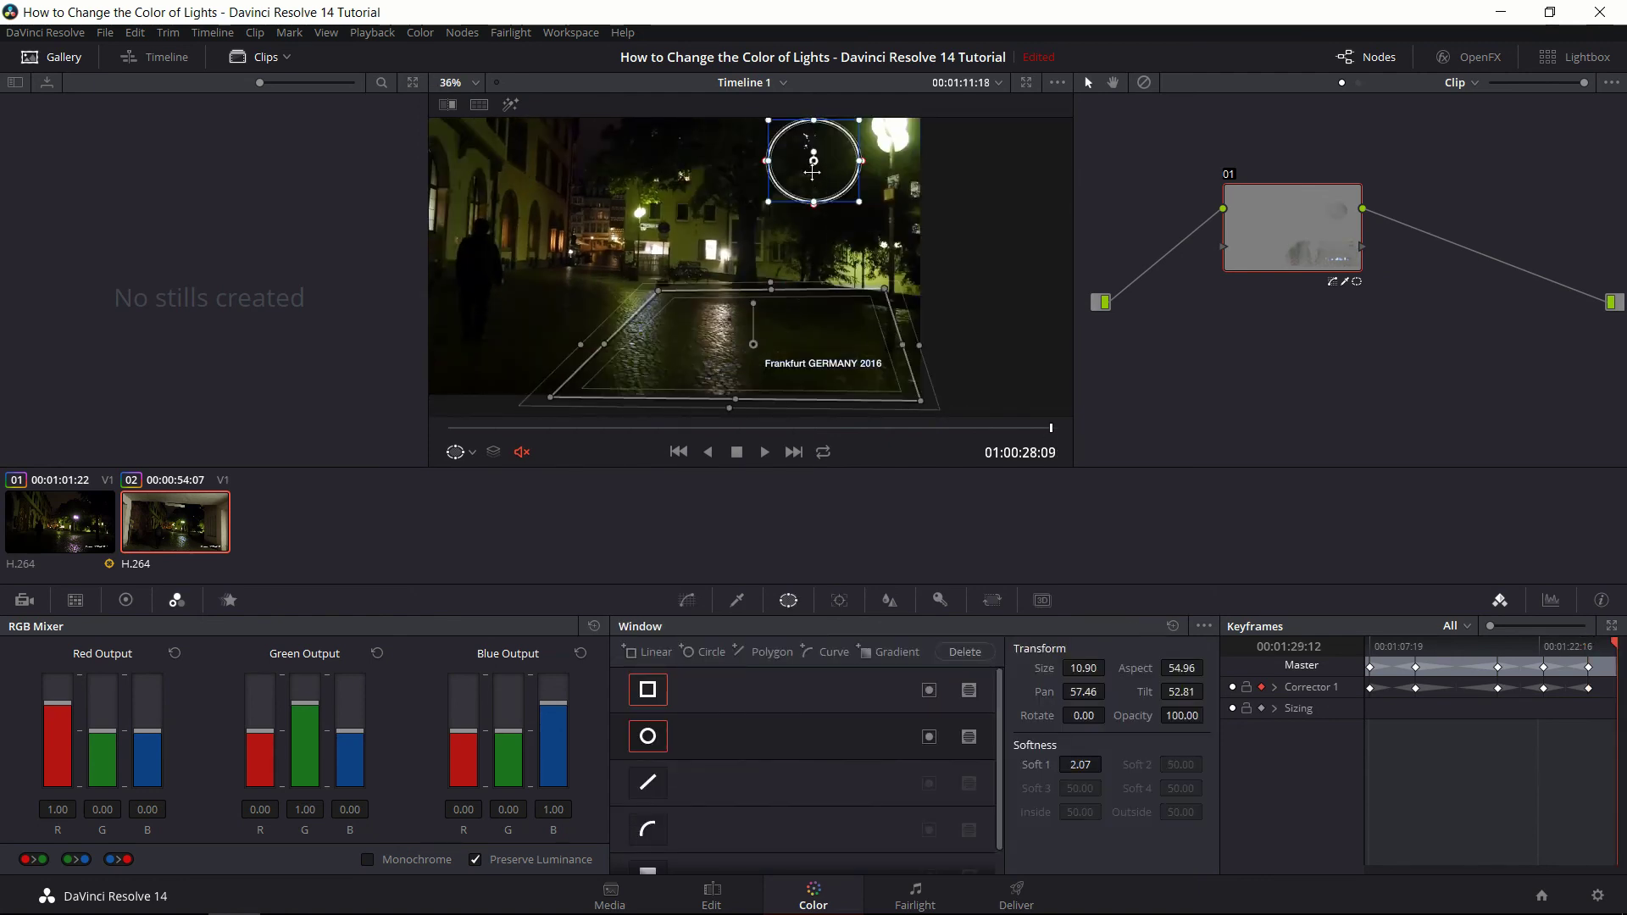
- Move the circle window onto the lamps at 01:00:28:09 (Pan 60.44, Tilt 53.78) and at 01:00:11:00 (Pan 51.58, Tilt 50.11), shrinking it slightly there
{"action": "left_click_drag", "start_coordinate": [814, 158], "coordinate": [888, 151]}
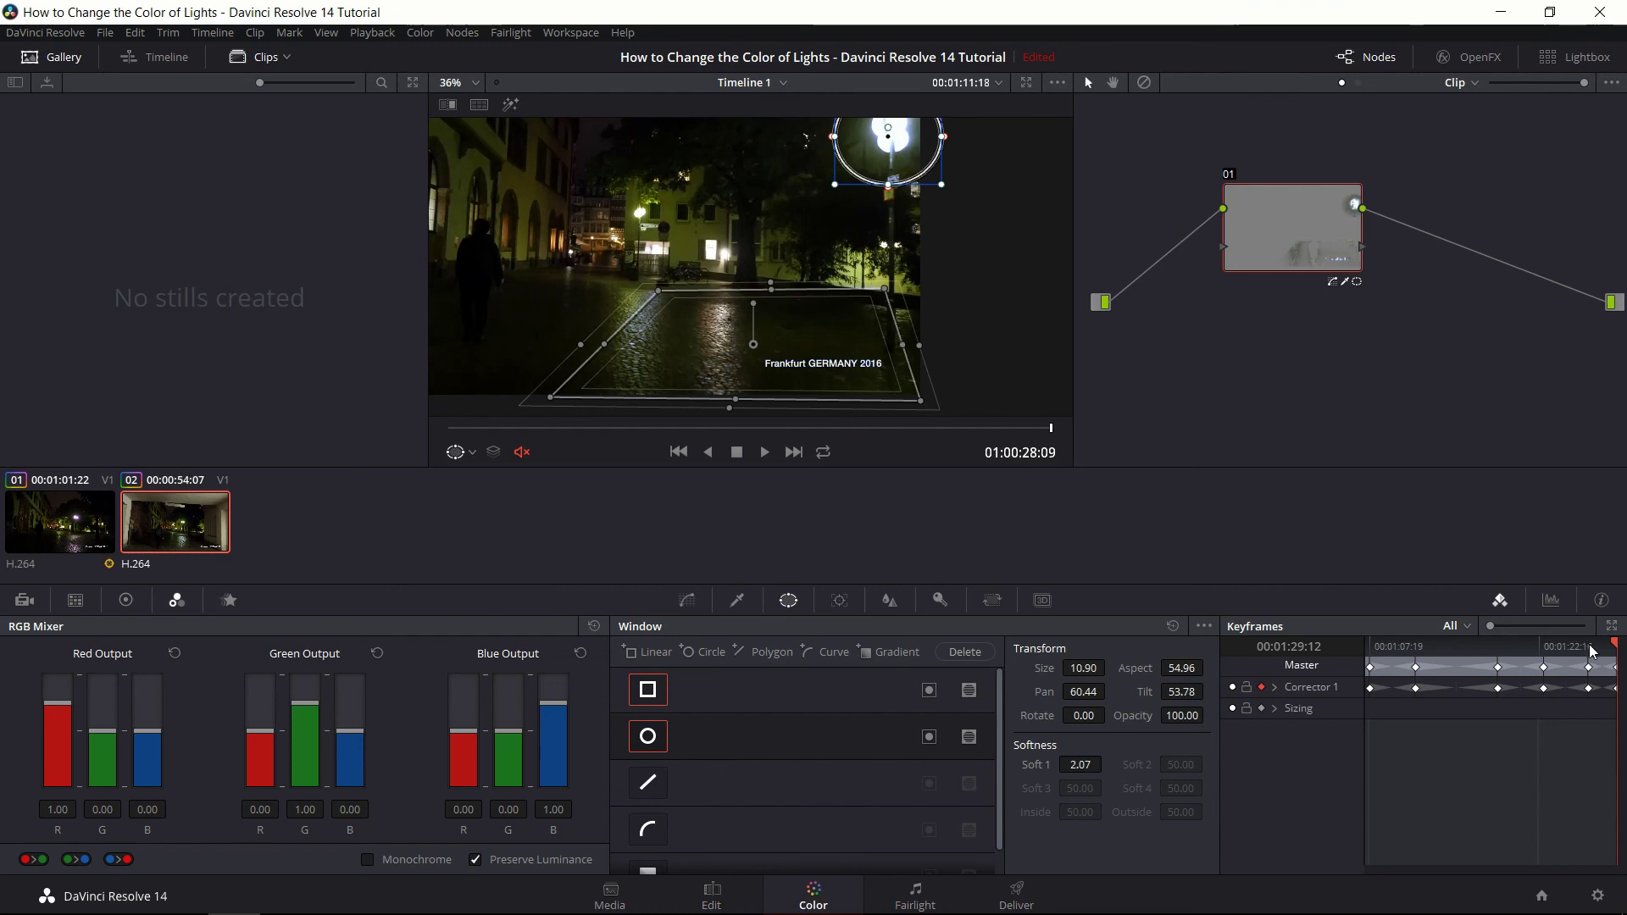
{"action": "left_click_drag", "start_coordinate": [1588, 651], "coordinate": [1283, 635]}
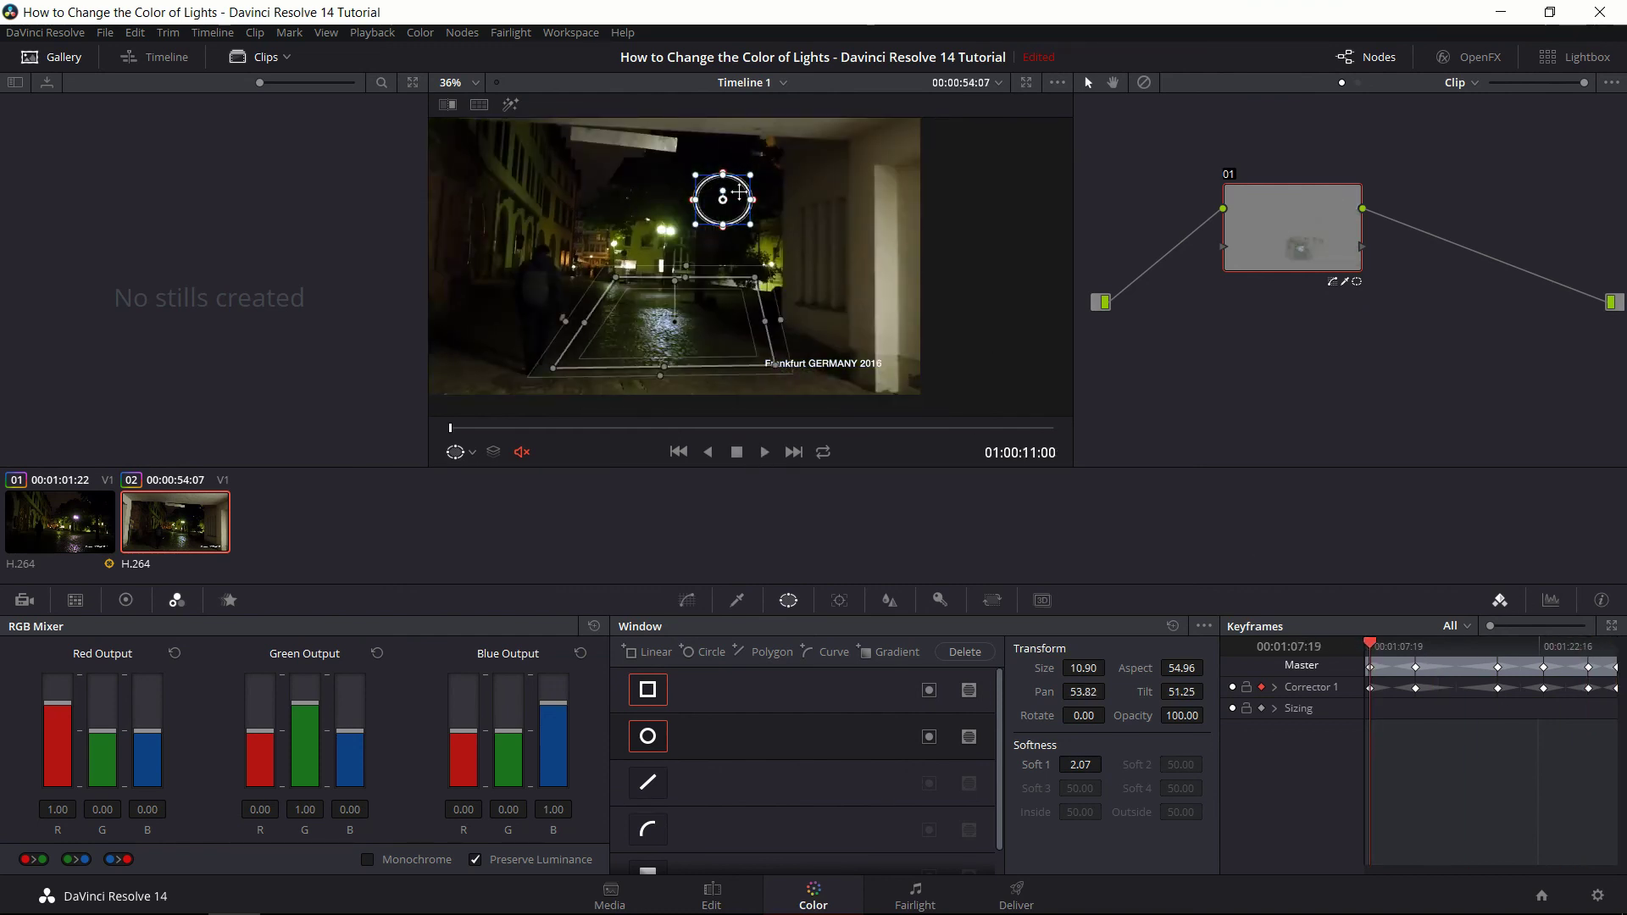
{"action": "left_click_drag", "start_coordinate": [739, 193], "coordinate": [682, 222]}
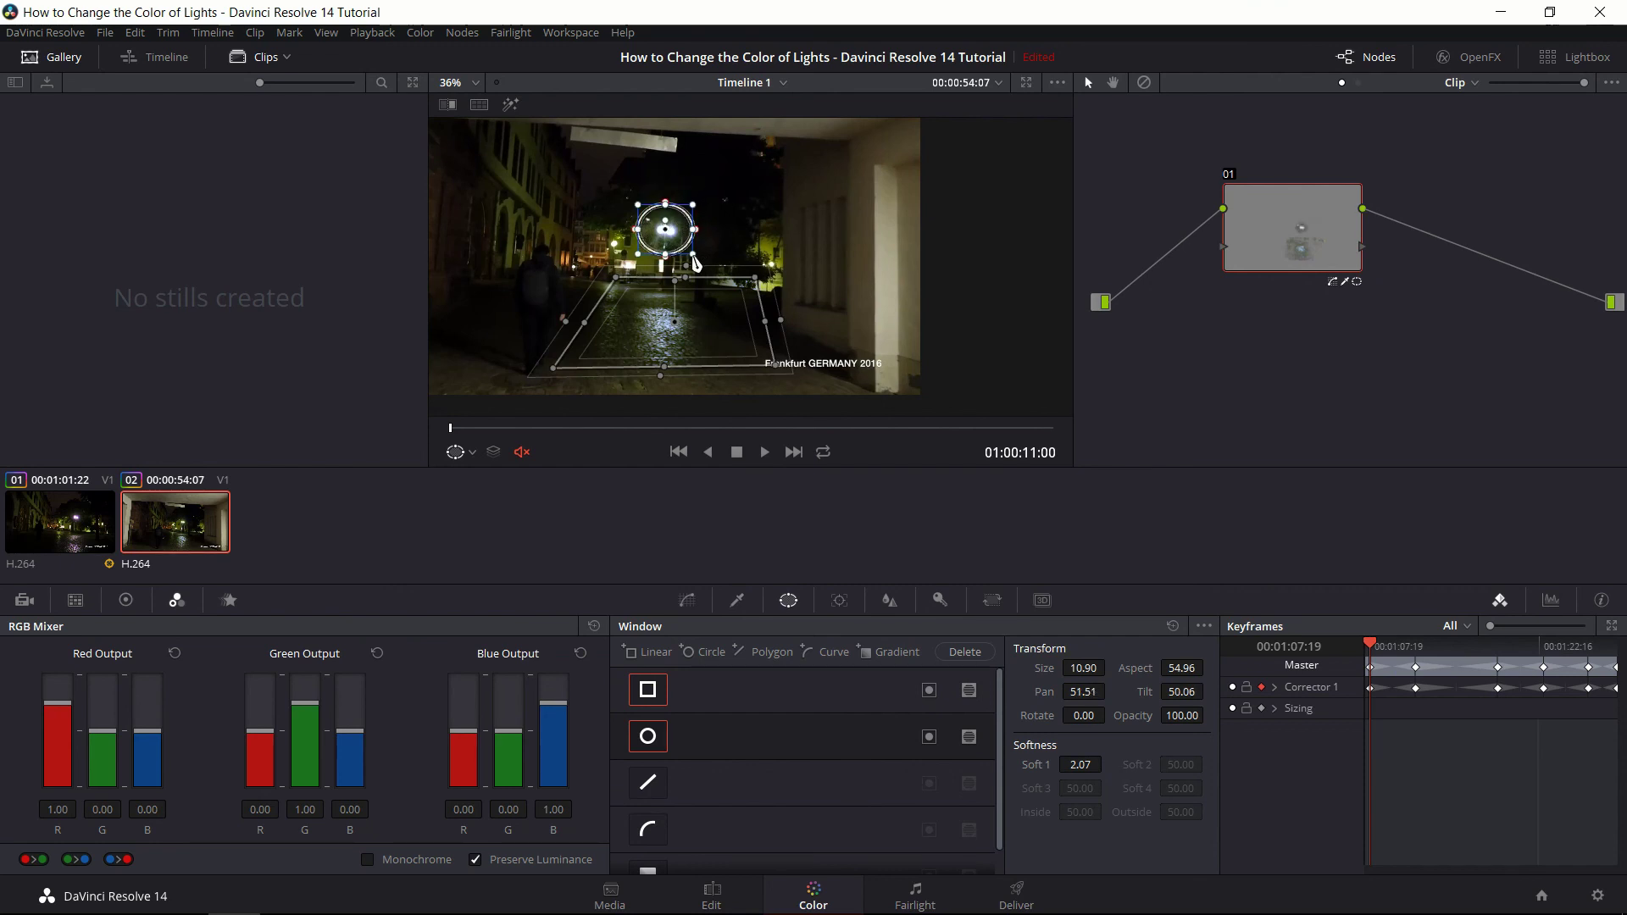
{"action": "left_click_drag", "start_coordinate": [686, 261], "coordinate": [688, 260]}
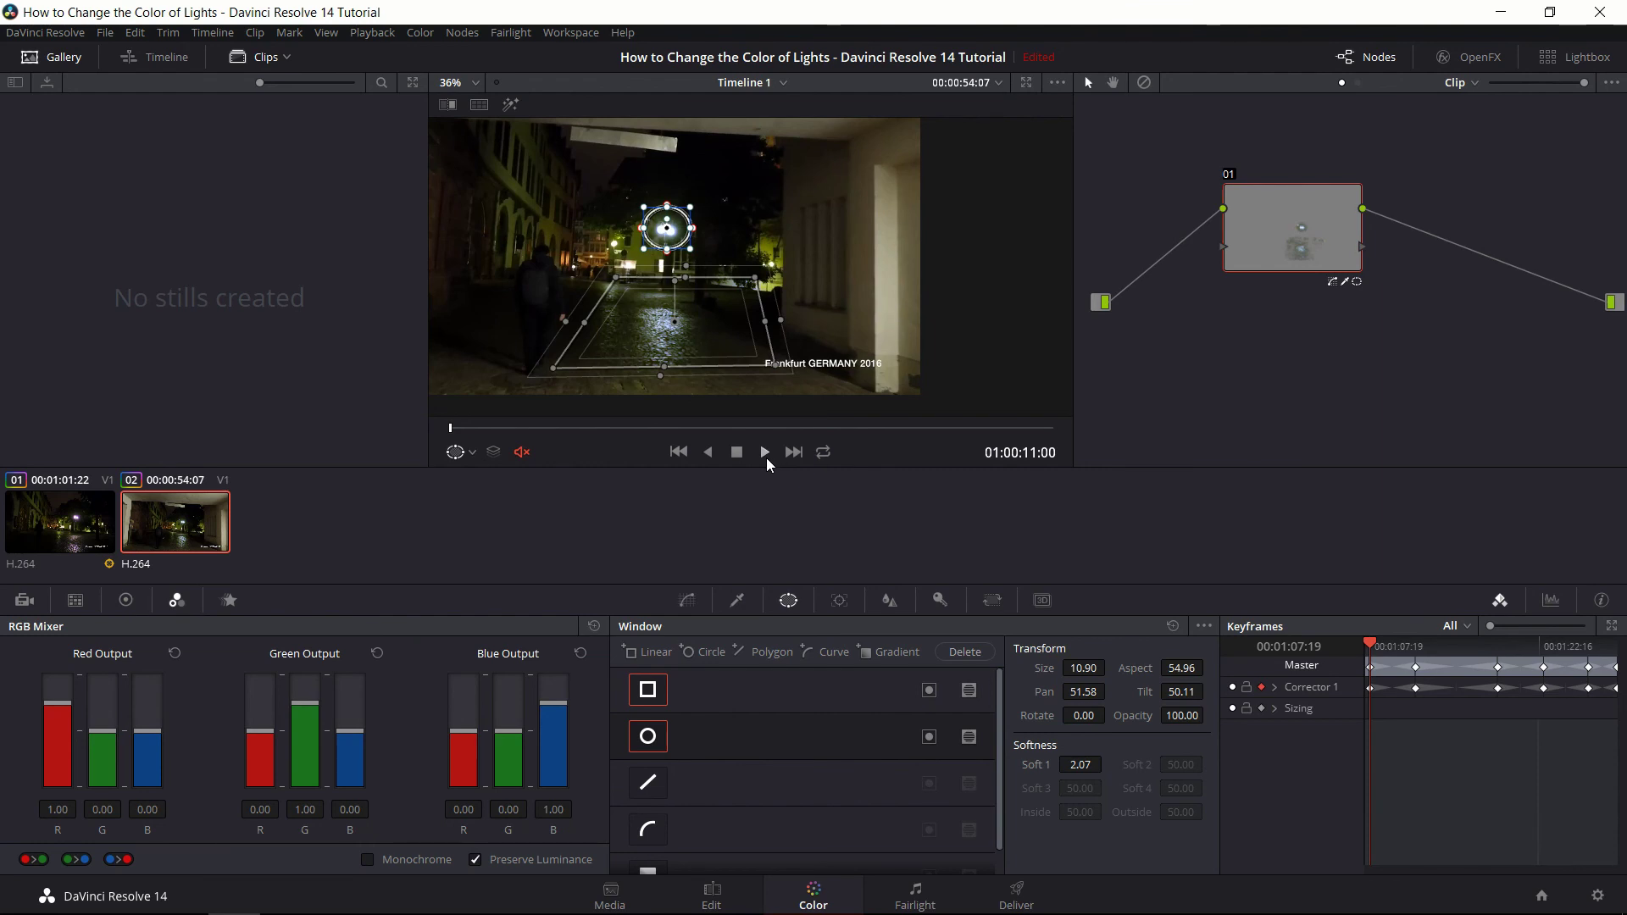
{"action": "left_click", "coordinate": [766, 458]}
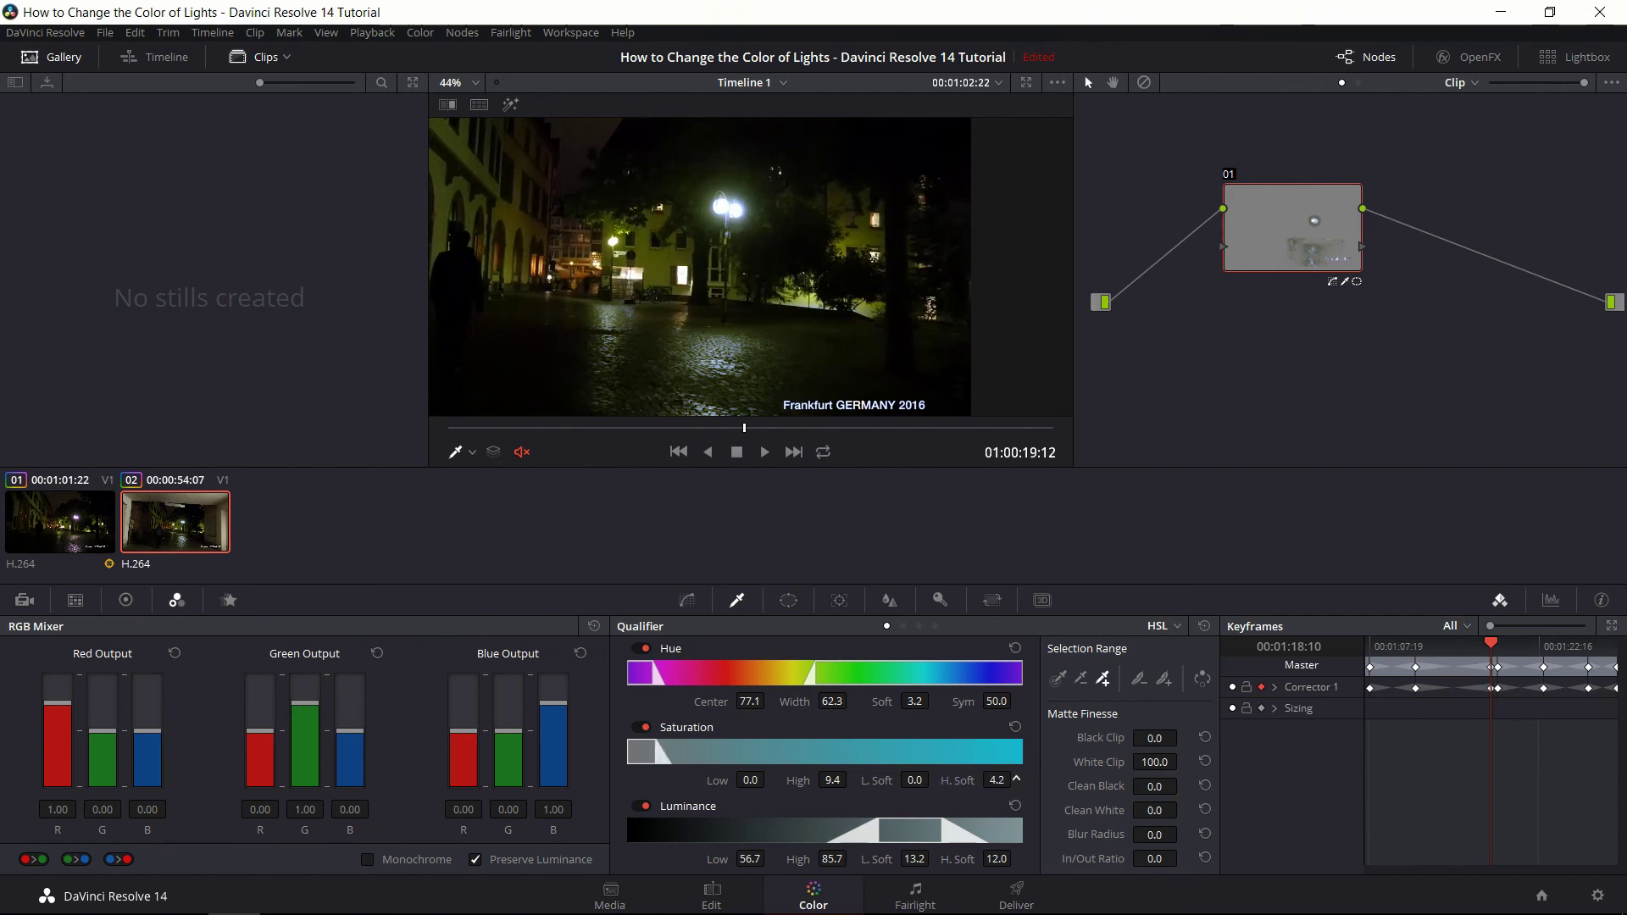
- Widen the qualifier's saturation range to High 20.5 and set its high softness to 10.0
{"action": "left_click_drag", "start_coordinate": [658, 751], "coordinate": [673, 751]}
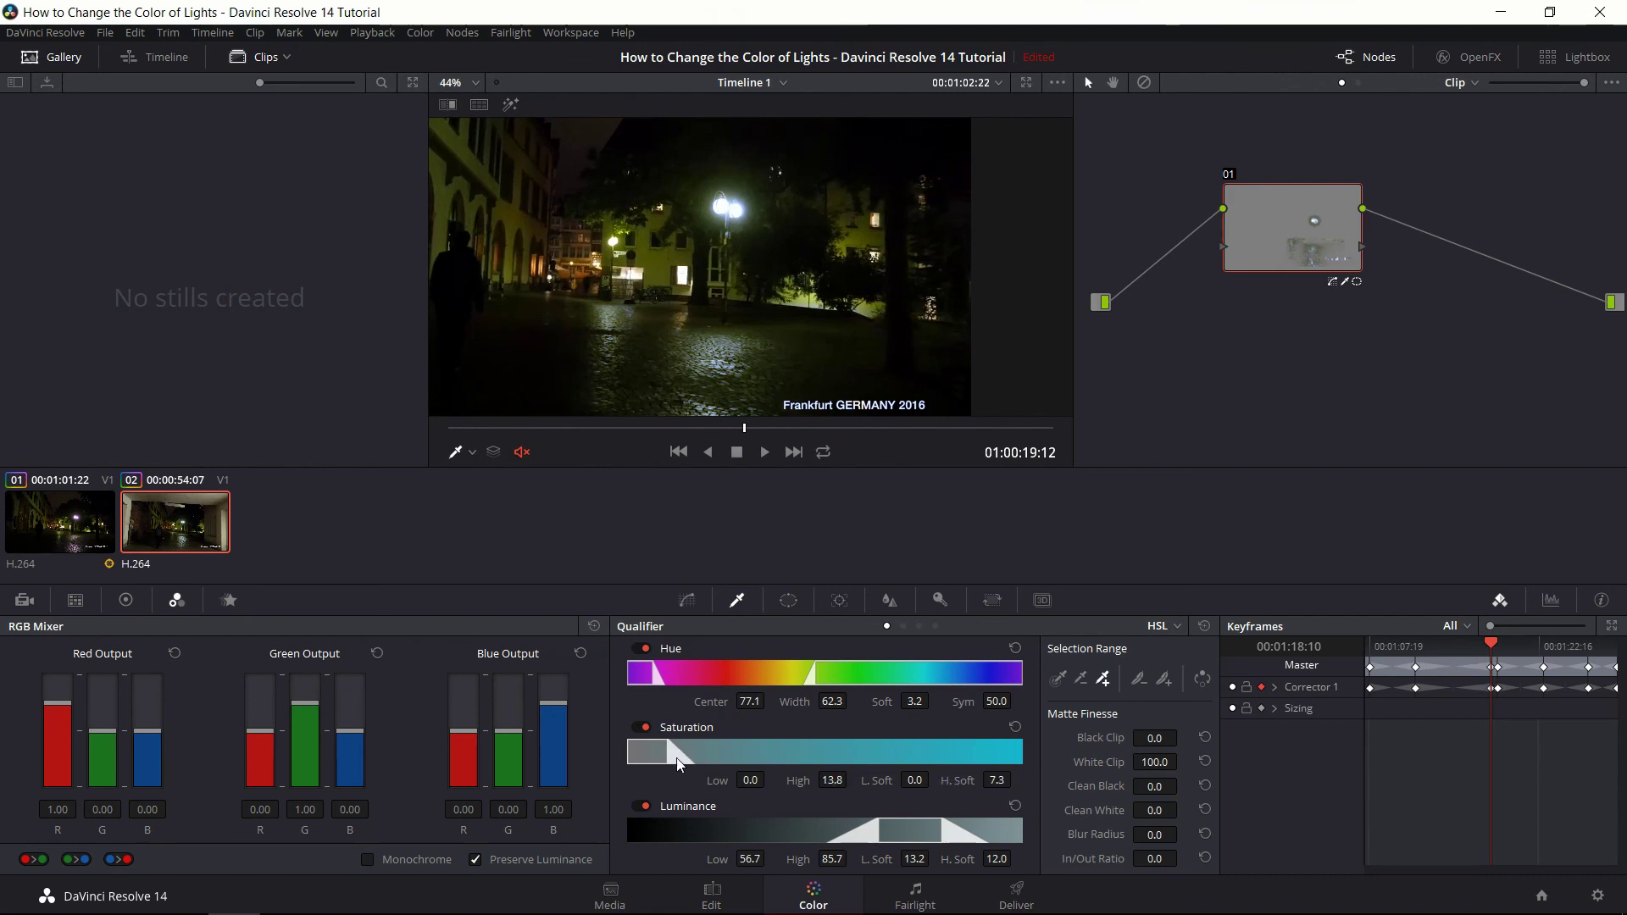
{"action": "left_click_drag", "start_coordinate": [988, 780], "coordinate": [992, 780]}
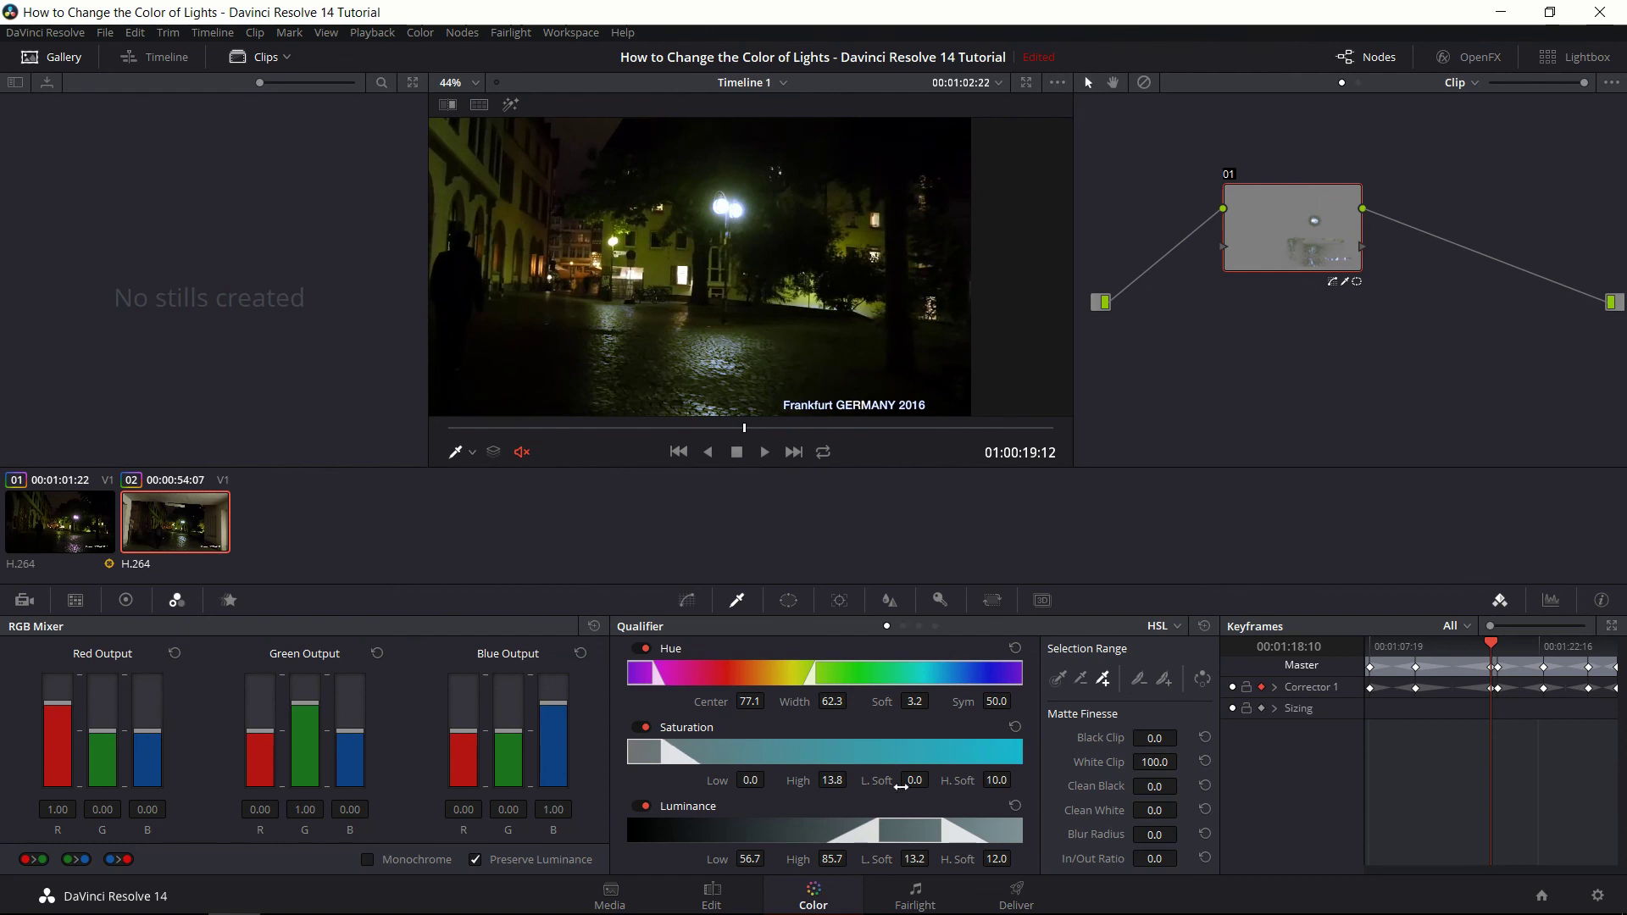
{"action": "left_click_drag", "start_coordinate": [851, 778], "coordinate": [852, 779]}
{"action": "mouse_move", "coordinate": [812, 311]}
{"action": "left_mouse_down"}
{"action": "mouse_move", "coordinate": [789, 239]}
{"action": "mouse_move", "coordinate": [782, 322]}
{"action": "left_mouse_up"}
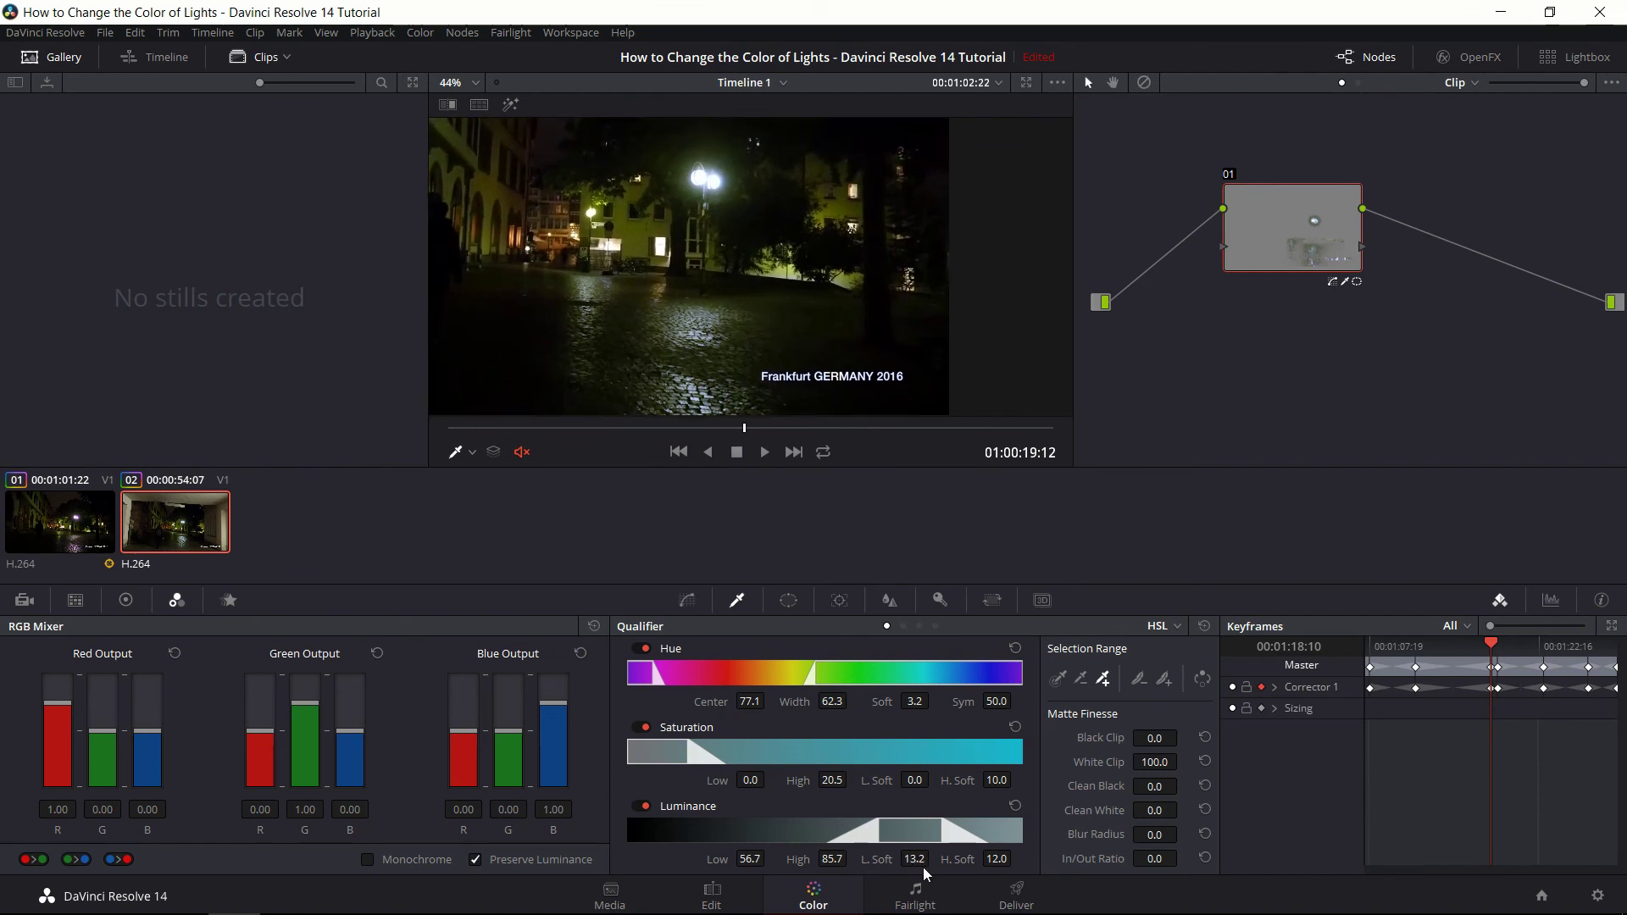
- Set the qualifier's luminance Low to 56.4 and fine-tune the softness and width of its hue range
{"action": "mouse_move", "coordinate": [749, 859]}
{"action": "left_mouse_down"}
{"action": "mouse_move", "coordinate": [696, 859]}
{"action": "mouse_move", "coordinate": [773, 858]}
{"action": "left_mouse_up"}
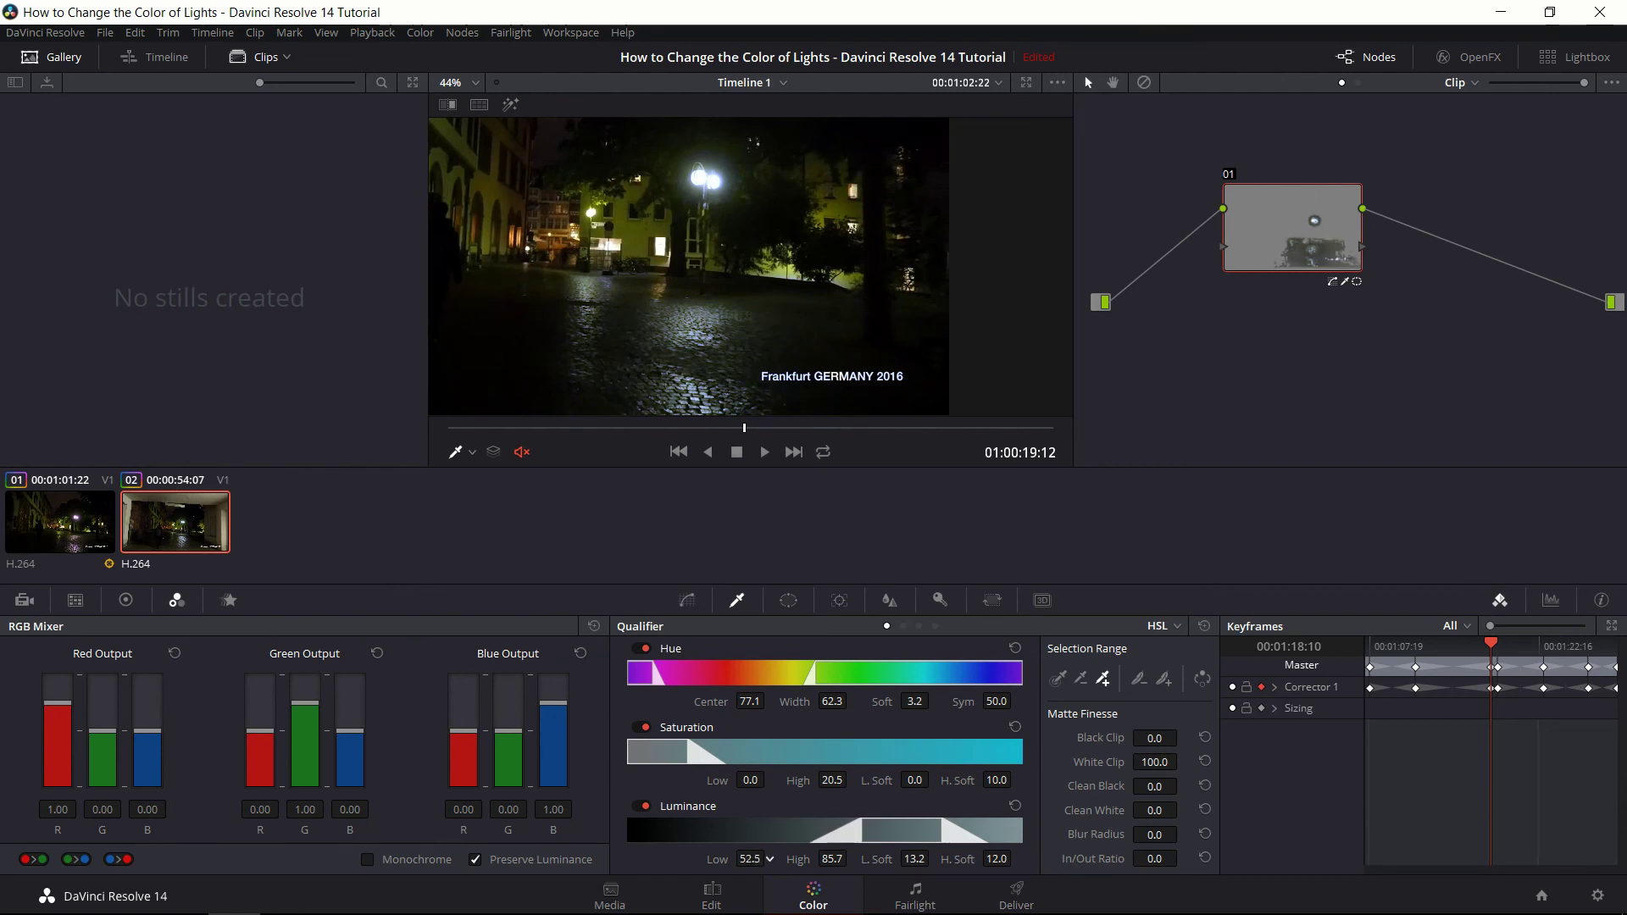
{"action": "left_click_drag", "start_coordinate": [769, 859], "coordinate": [773, 858]}
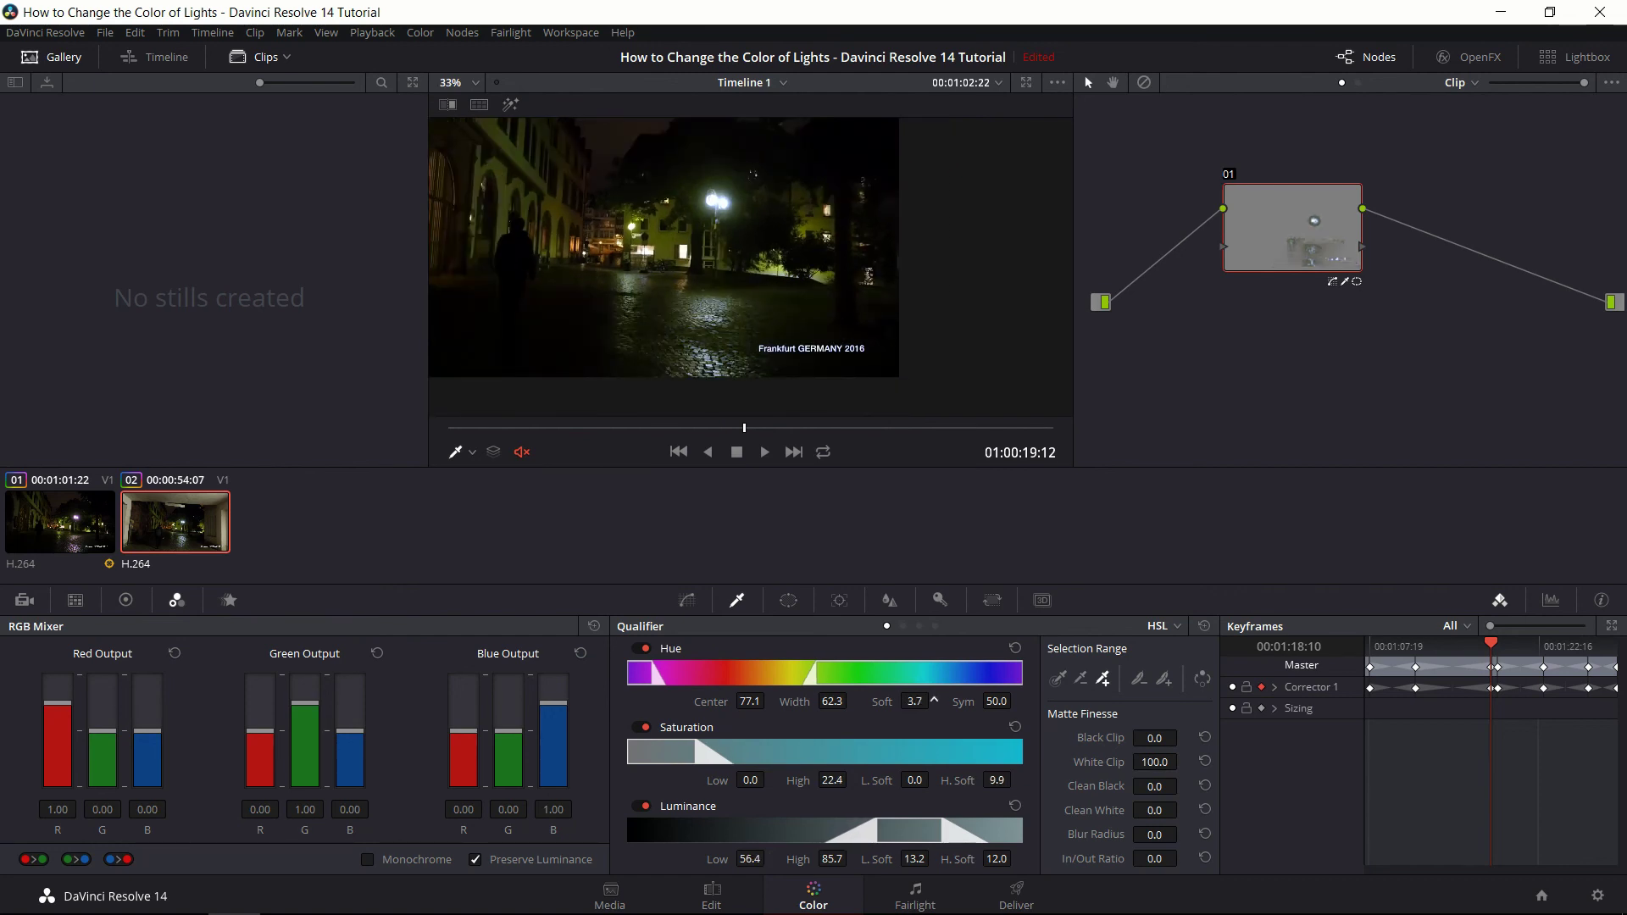
{"action": "mouse_move", "coordinate": [934, 701]}
{"action": "left_mouse_down"}
{"action": "mouse_move", "coordinate": [919, 700]}
{"action": "mouse_move", "coordinate": [935, 700]}
{"action": "left_mouse_up"}
{"action": "left_click_drag", "start_coordinate": [829, 702], "coordinate": [831, 701]}
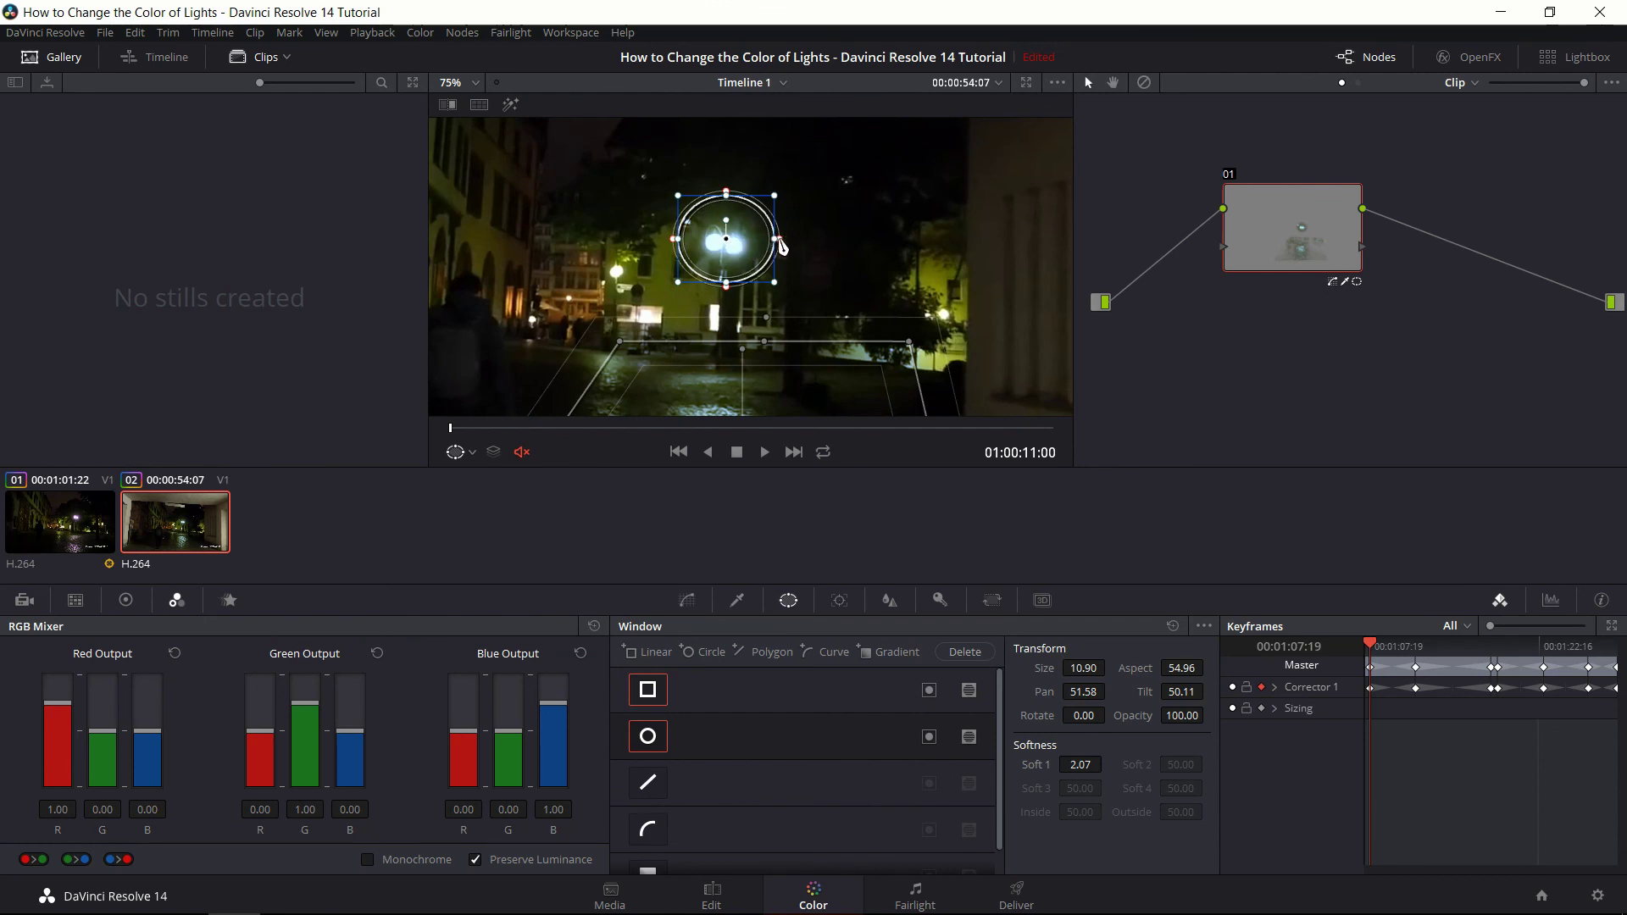
{"action": "scroll", "coordinate": [839, 207], "scroll_direction": "down", "scroll_amount": 3}
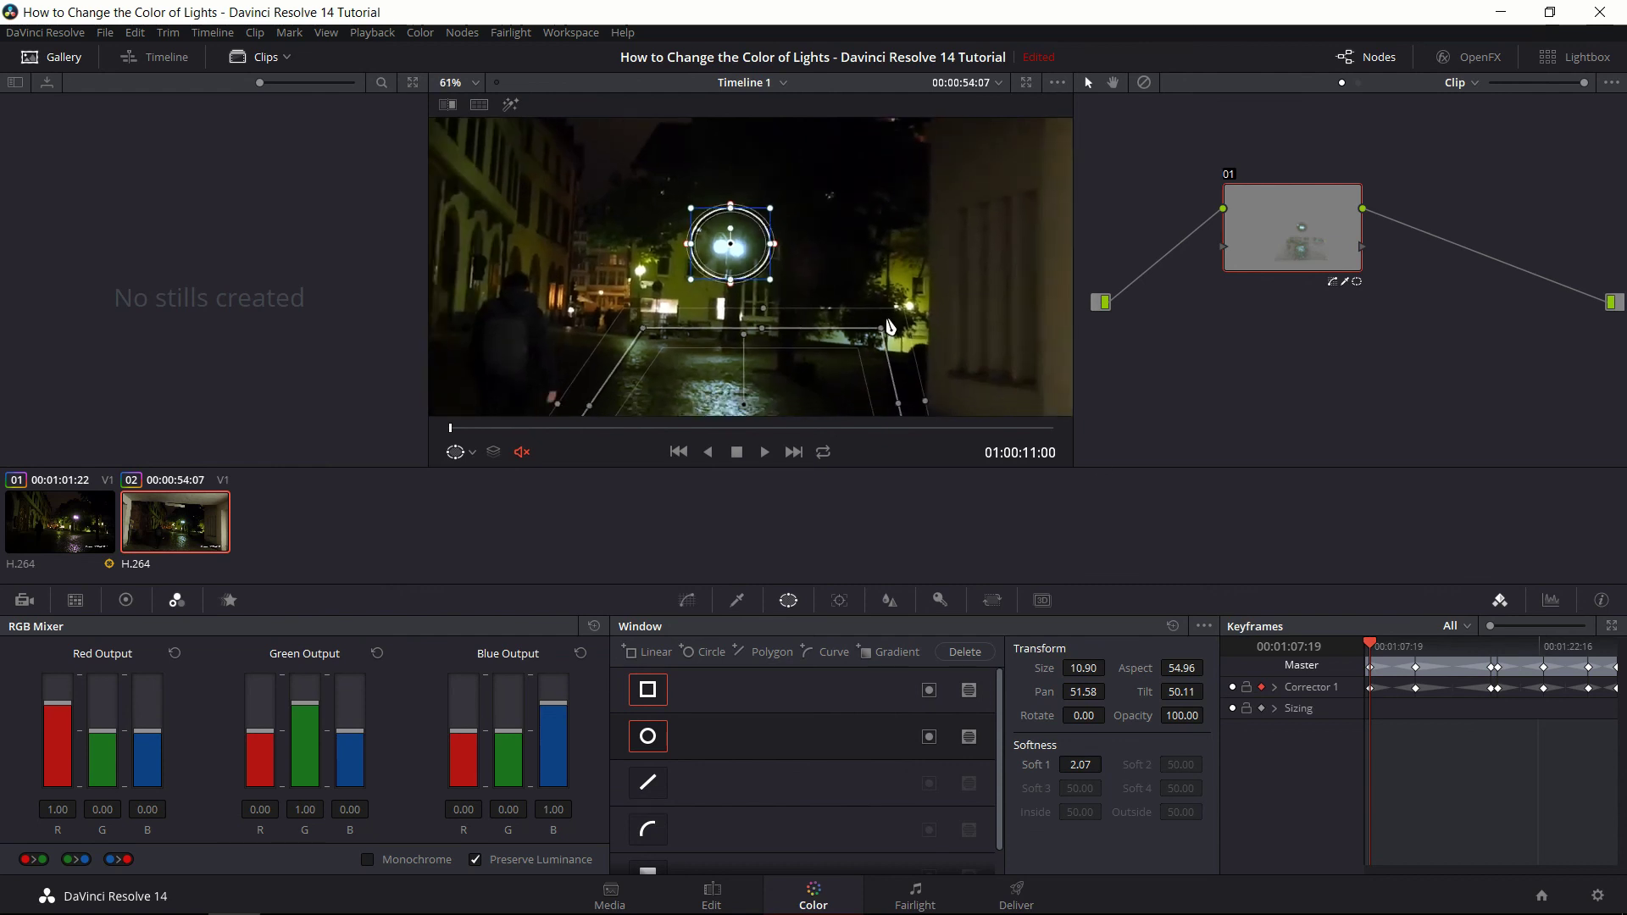
{"action": "scroll", "coordinate": [840, 208], "scroll_direction": "down", "scroll_amount": 1}
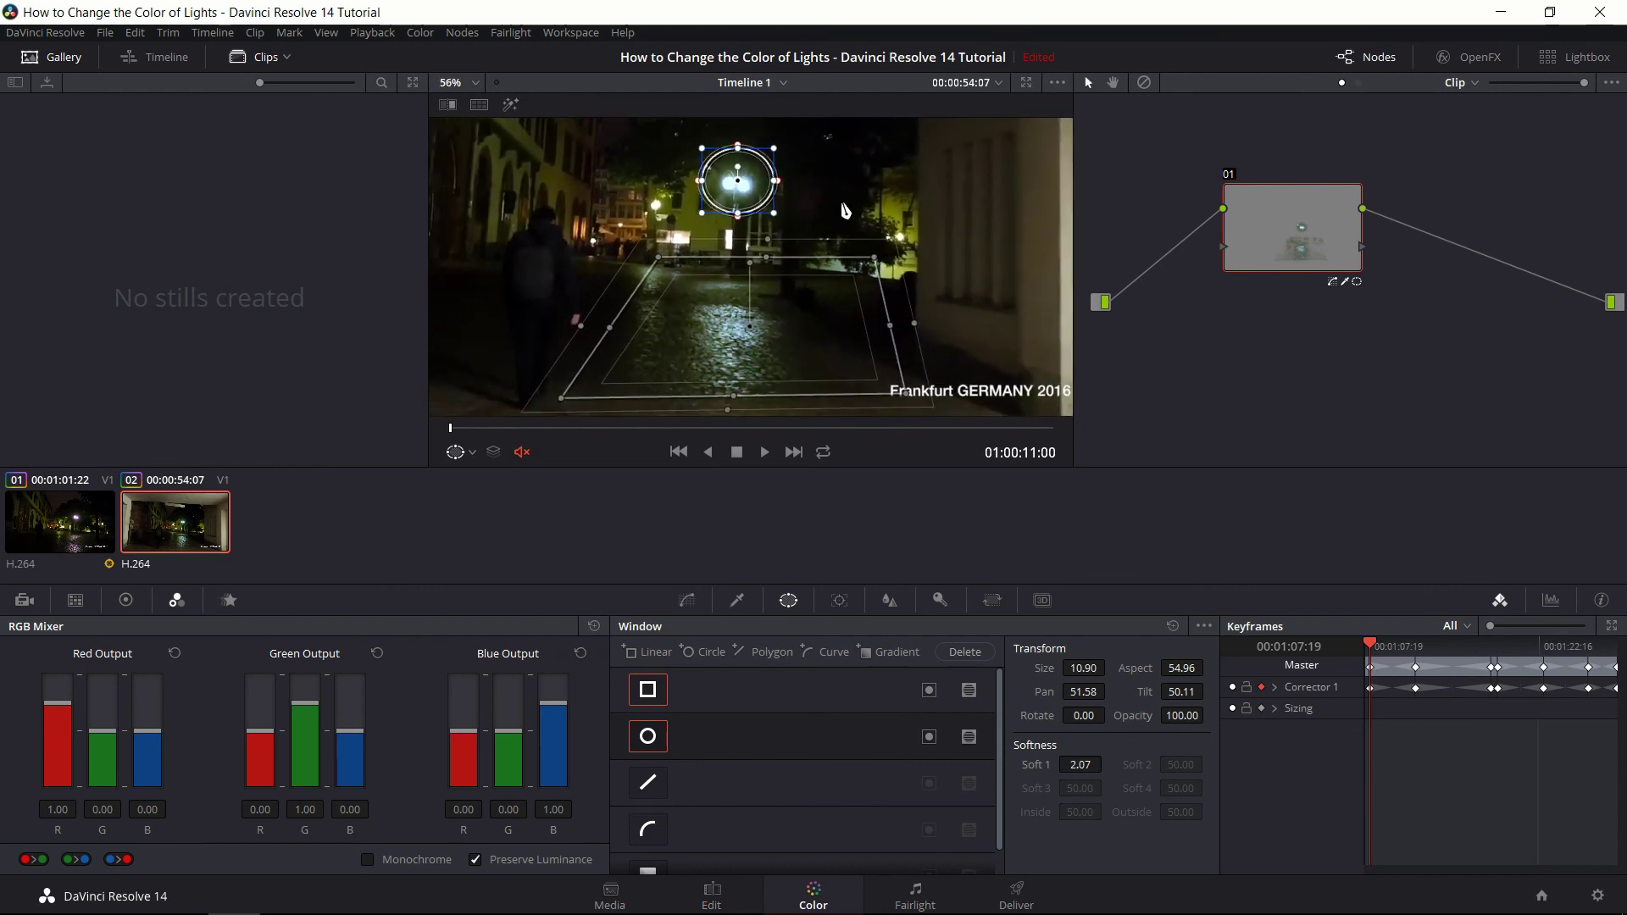
{"action": "scroll", "coordinate": [824, 217], "scroll_direction": "down", "scroll_amount": 1}
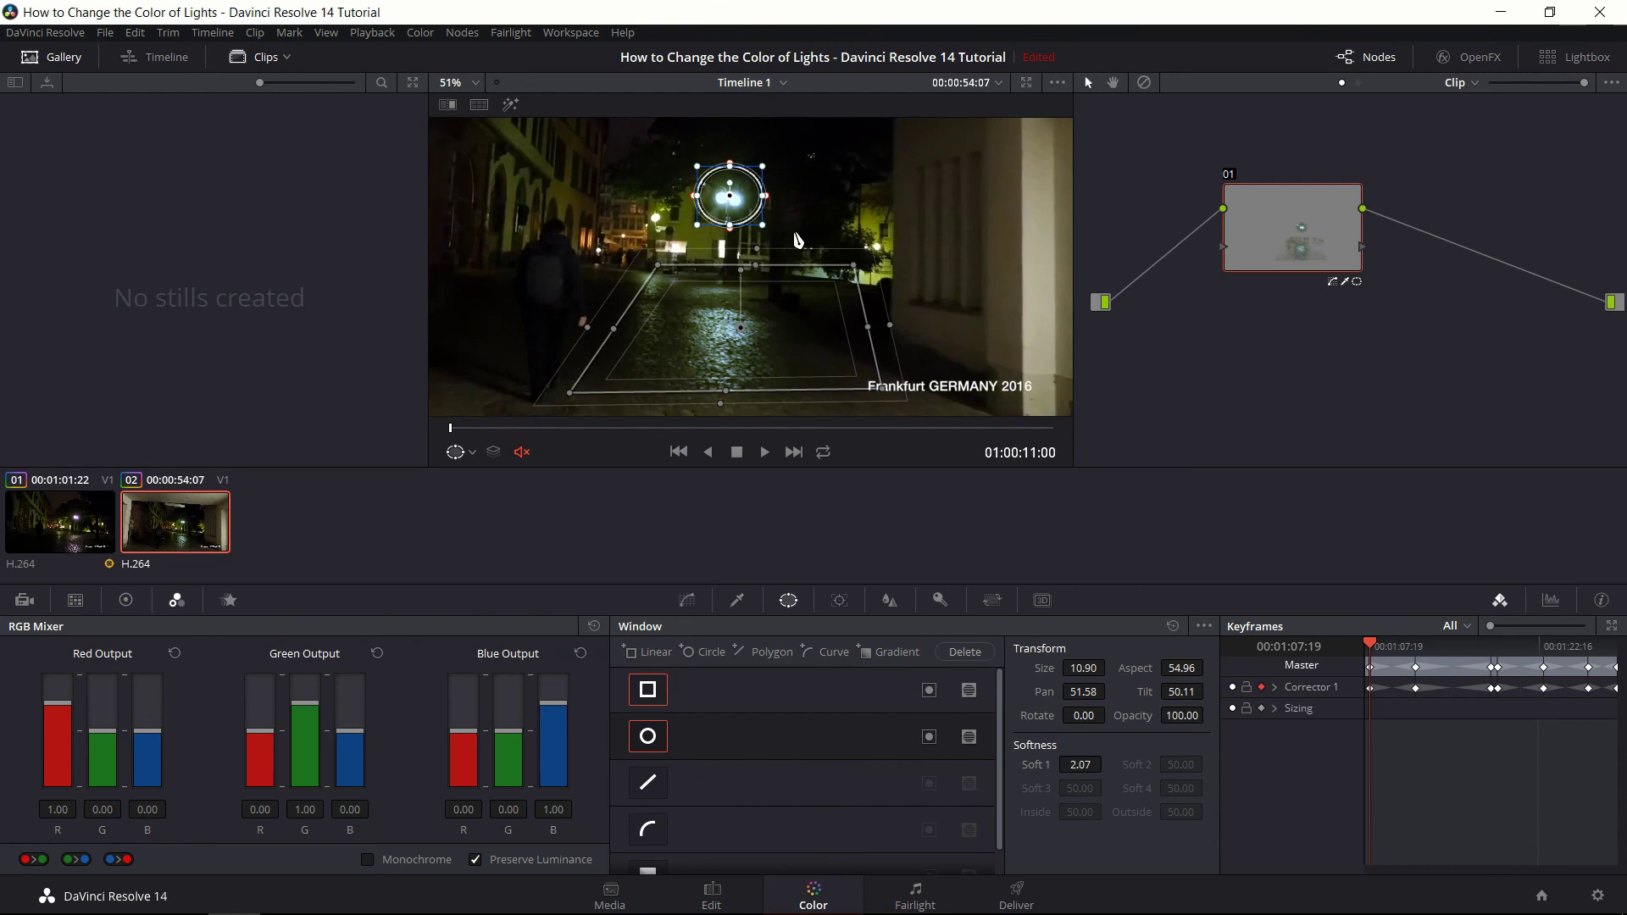